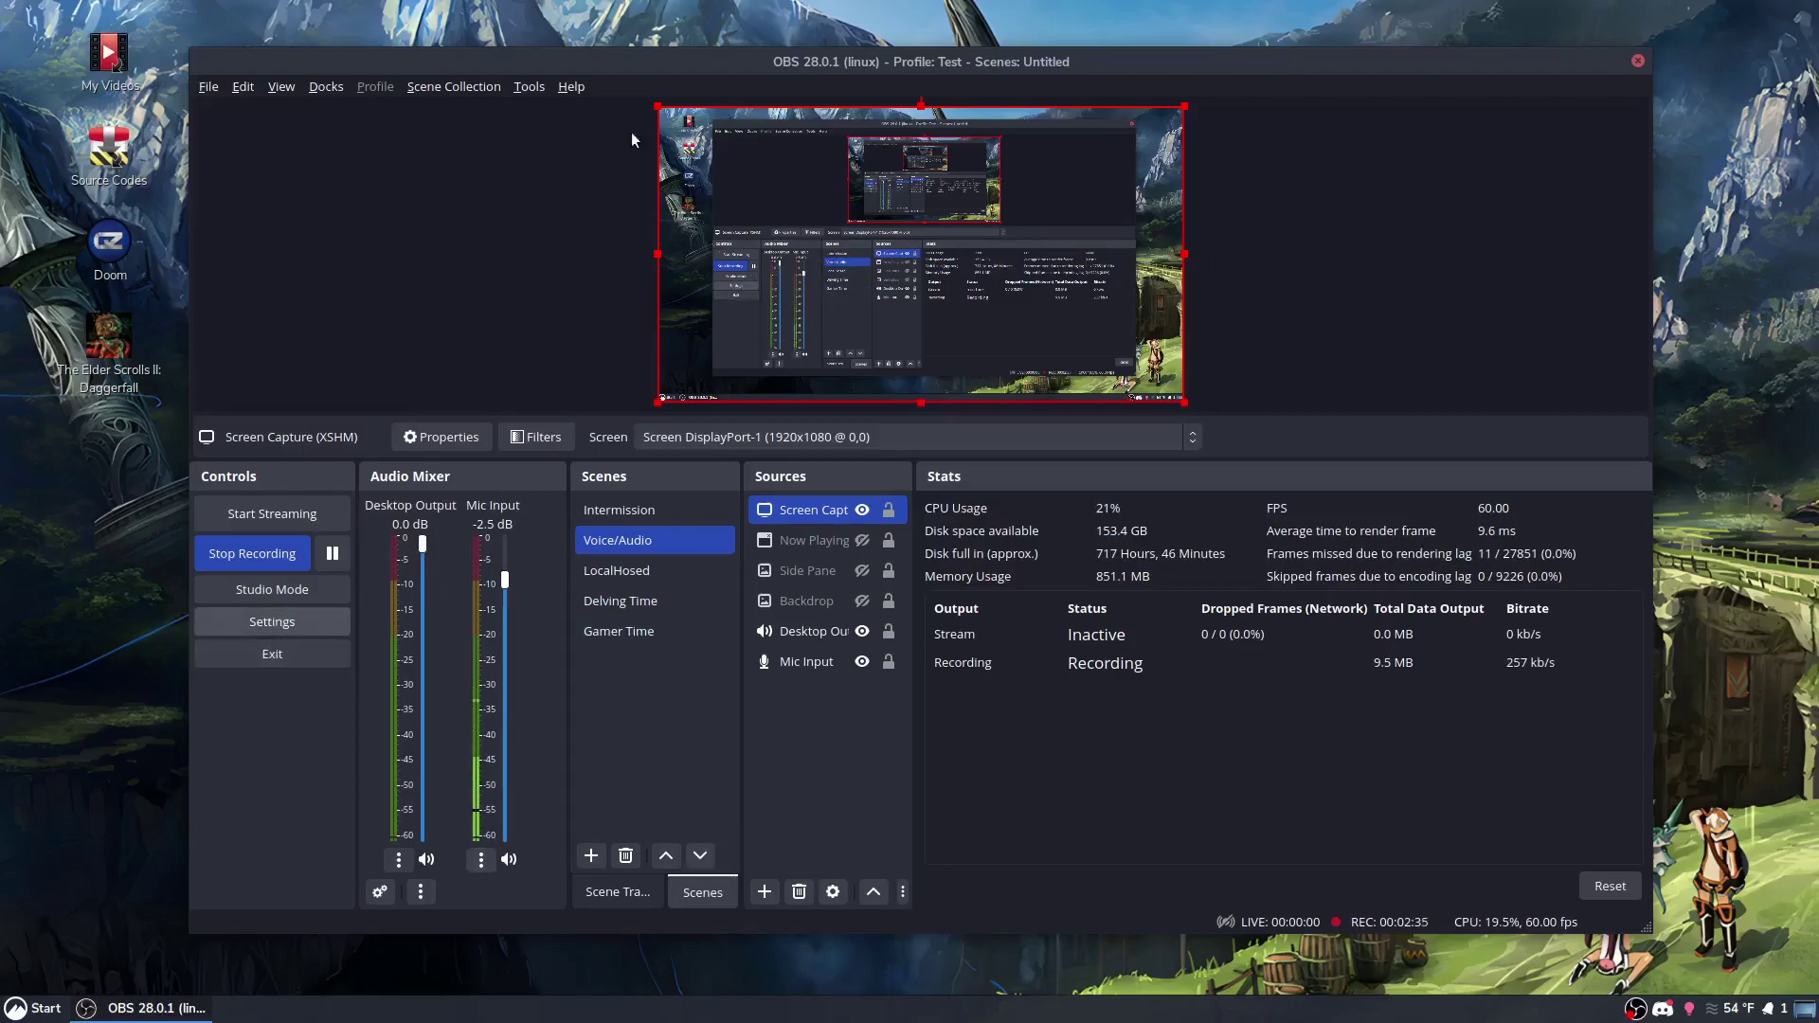
Show the Output page's Recording tab (mkv, x264, CRF 23) and move the dialog aside
{"action": "left_click", "coordinate": [540, 193]}
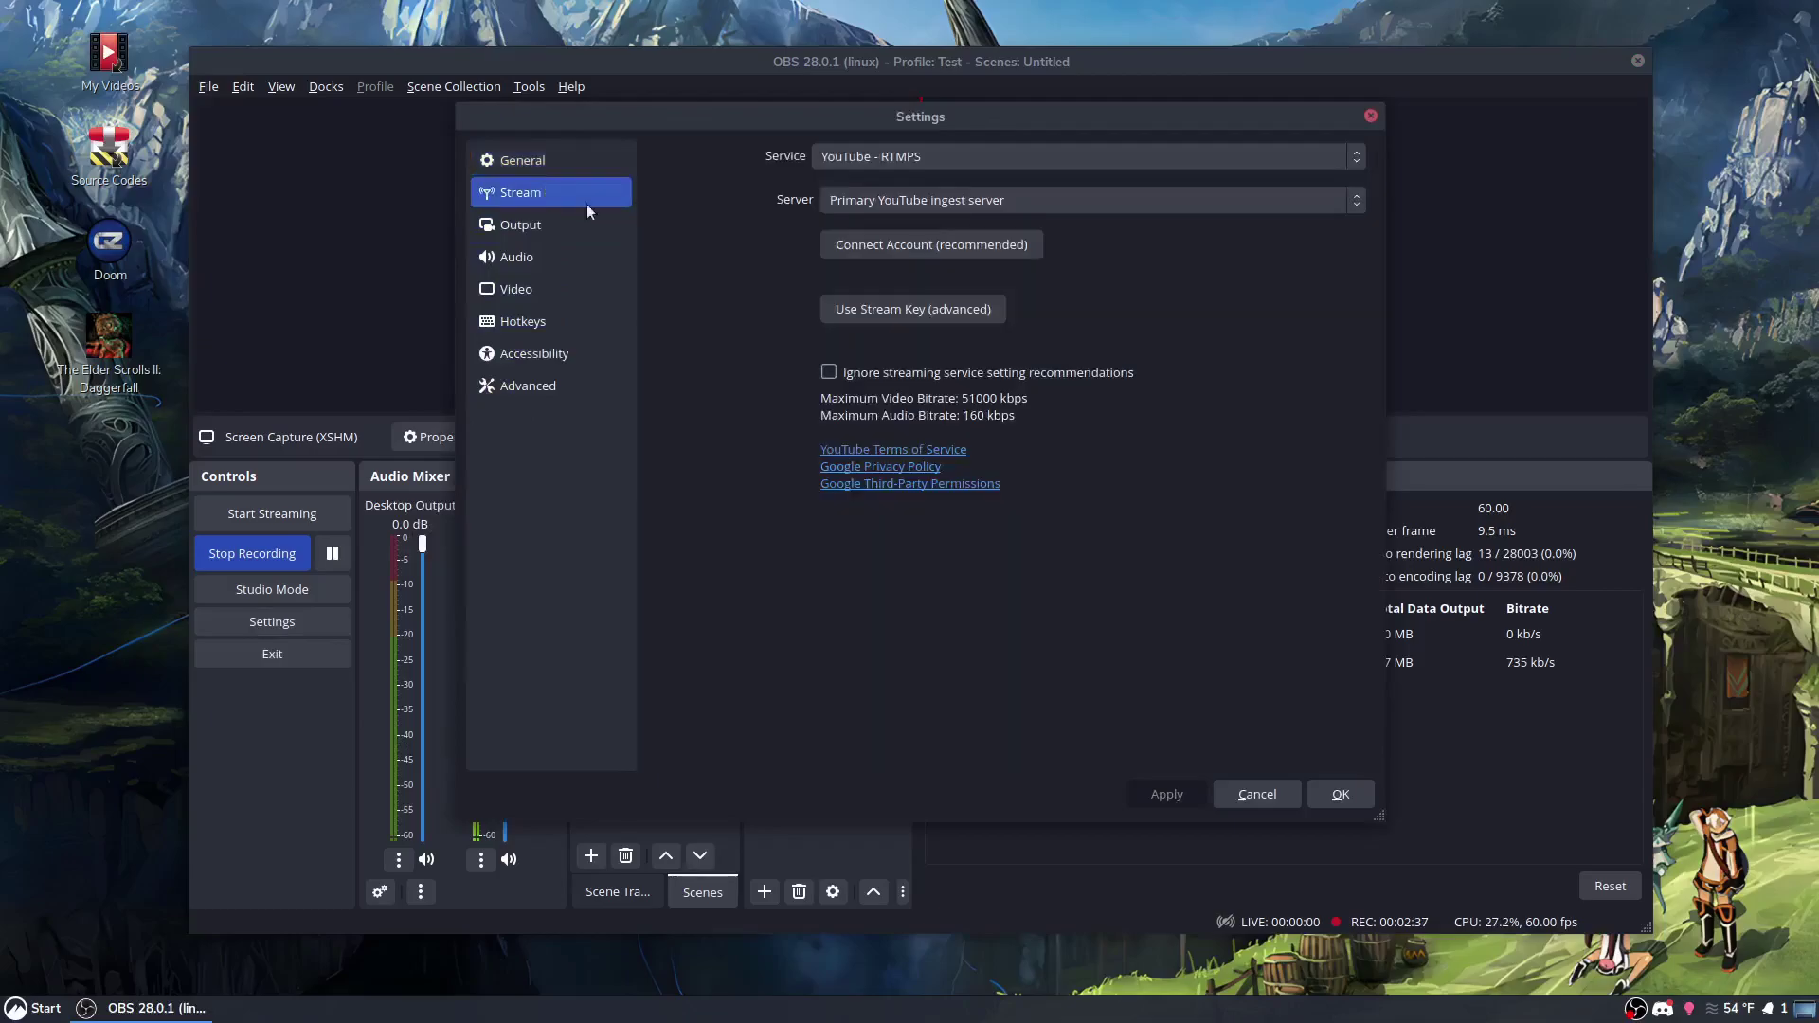
{"action": "left_click", "coordinate": [532, 235]}
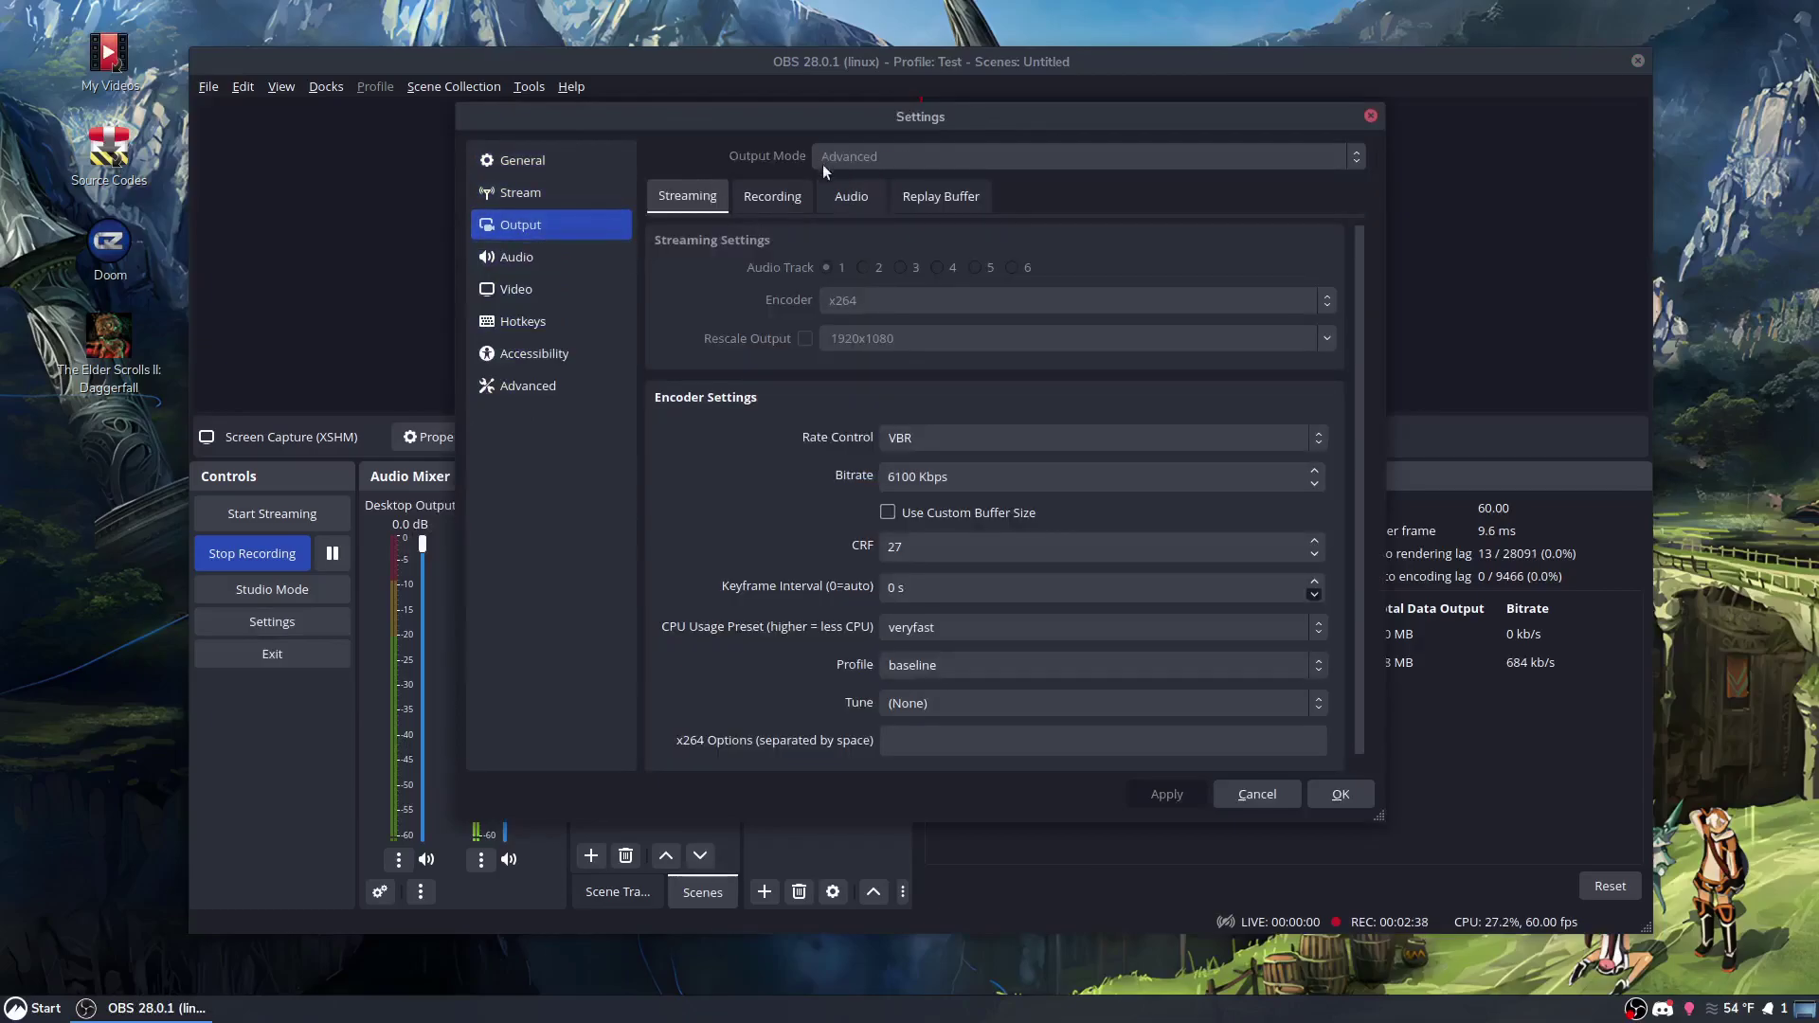
{"action": "left_click", "coordinate": [765, 201]}
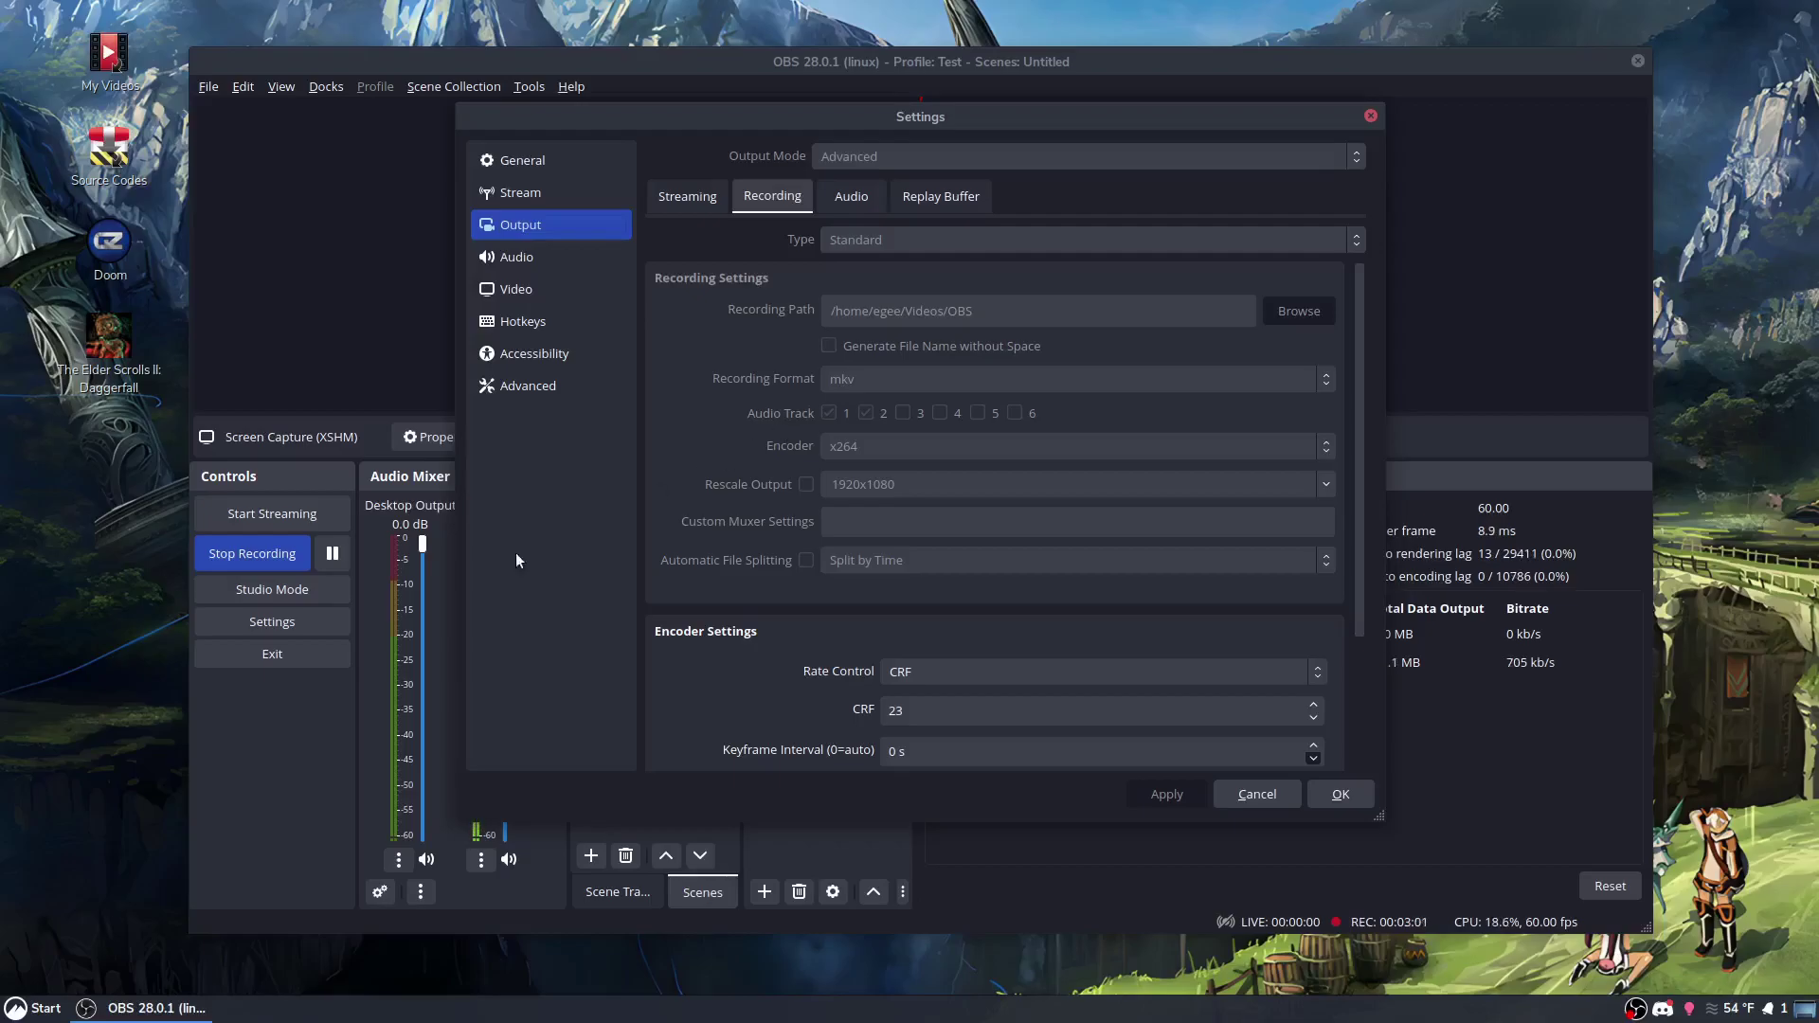
{"action": "left_click_drag", "start_coordinate": [703, 121], "coordinate": [813, 151]}
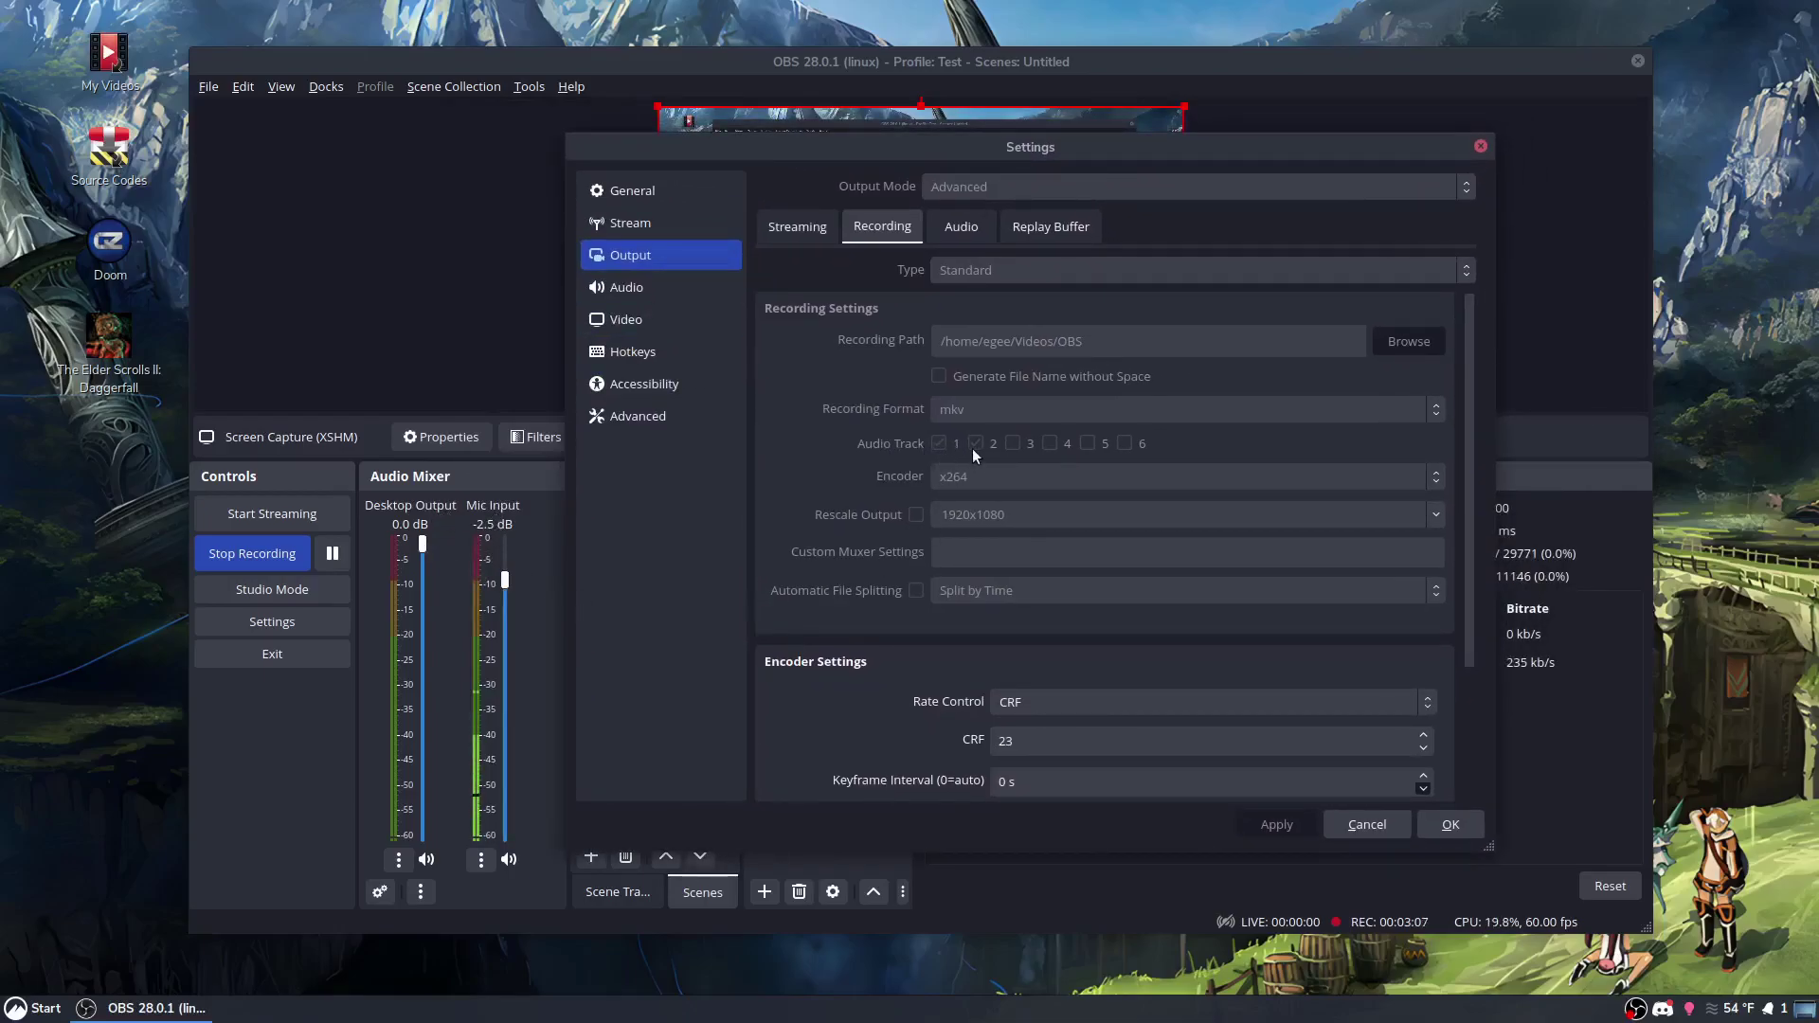
Cancel Settings and confirm in Advanced Audio Properties: Desktop Output on track 2, Mic Input on track 1
{"action": "left_click", "coordinate": [1369, 823]}
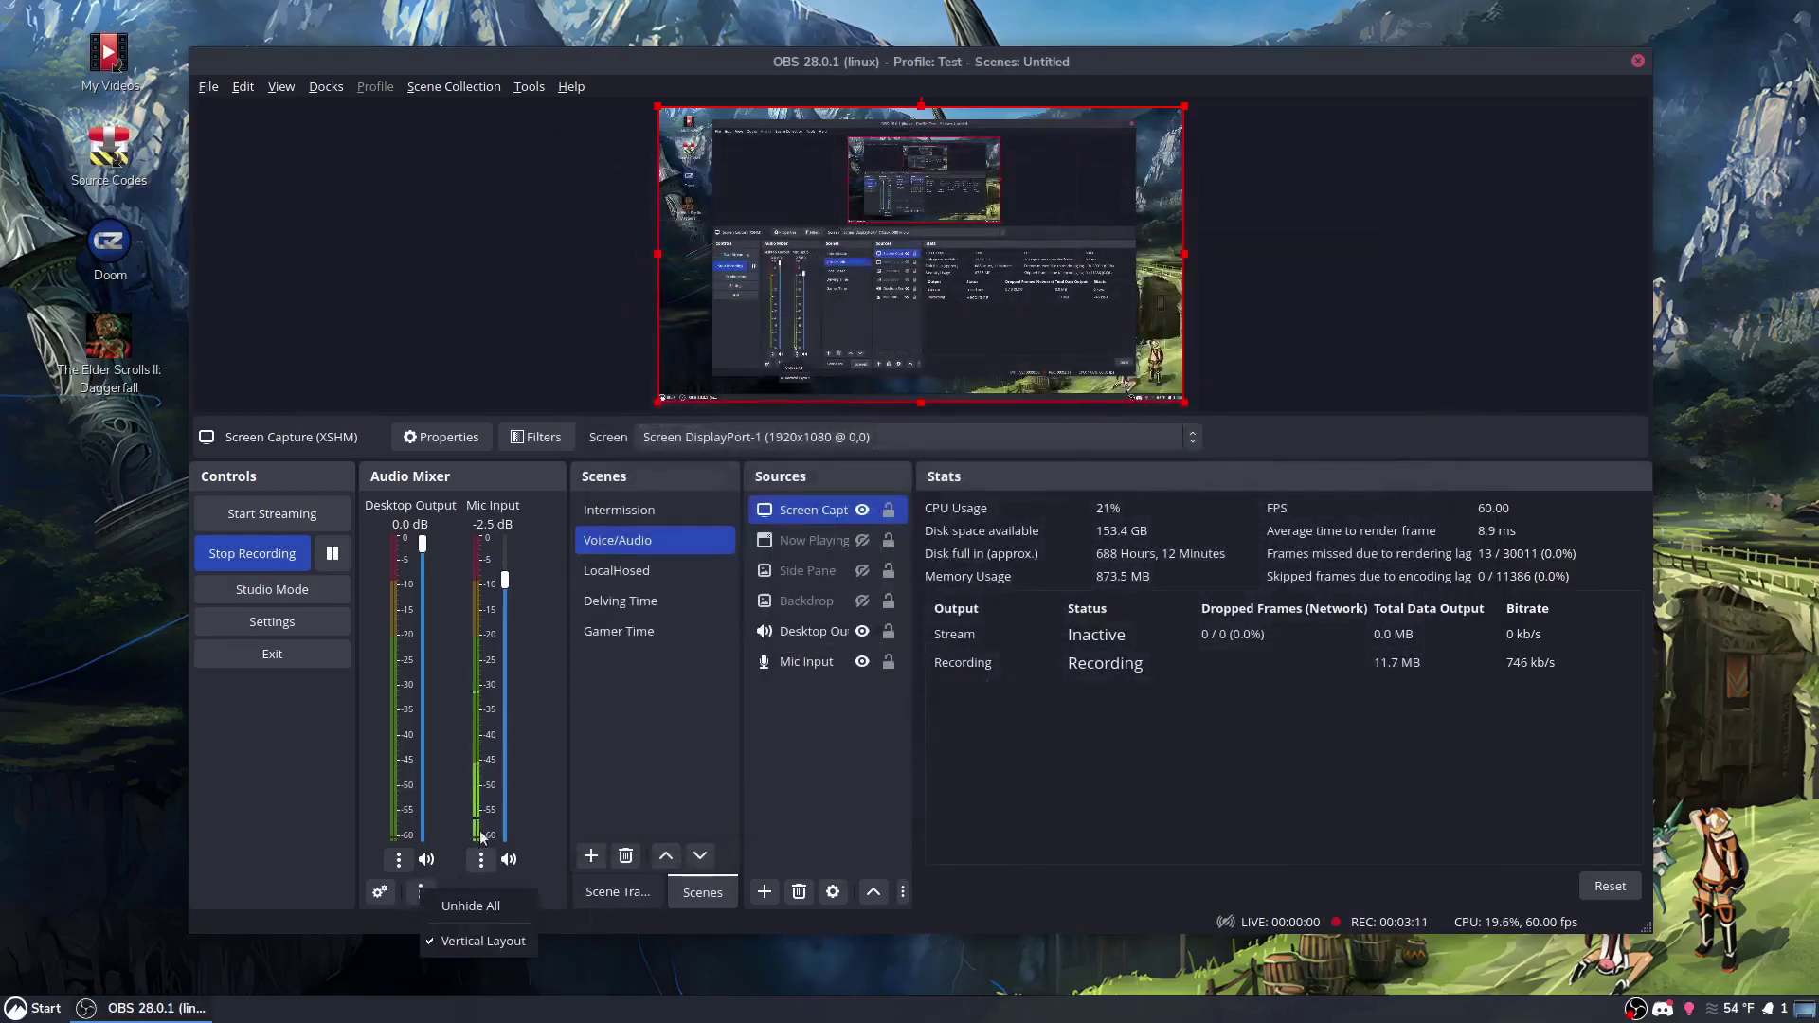
{"action": "left_click", "coordinate": [481, 860]}
{"action": "left_click", "coordinate": [555, 841]}
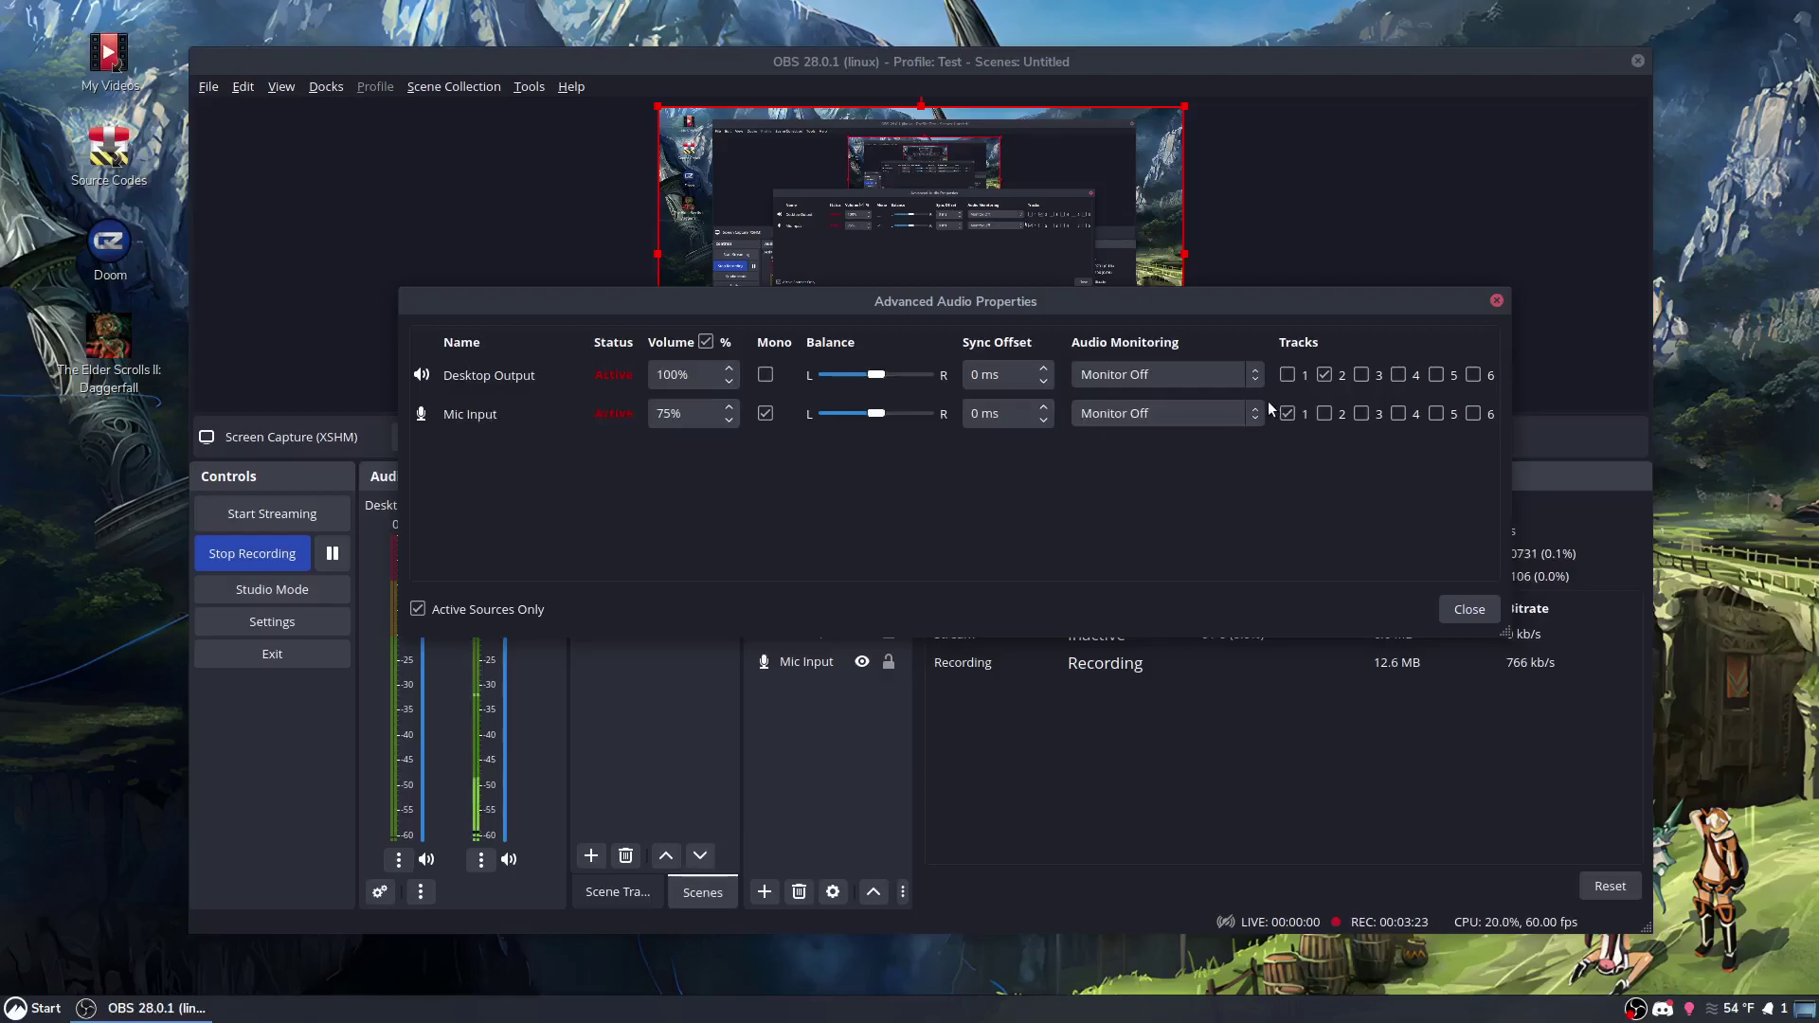
{"action": "left_click", "coordinate": [1469, 611]}
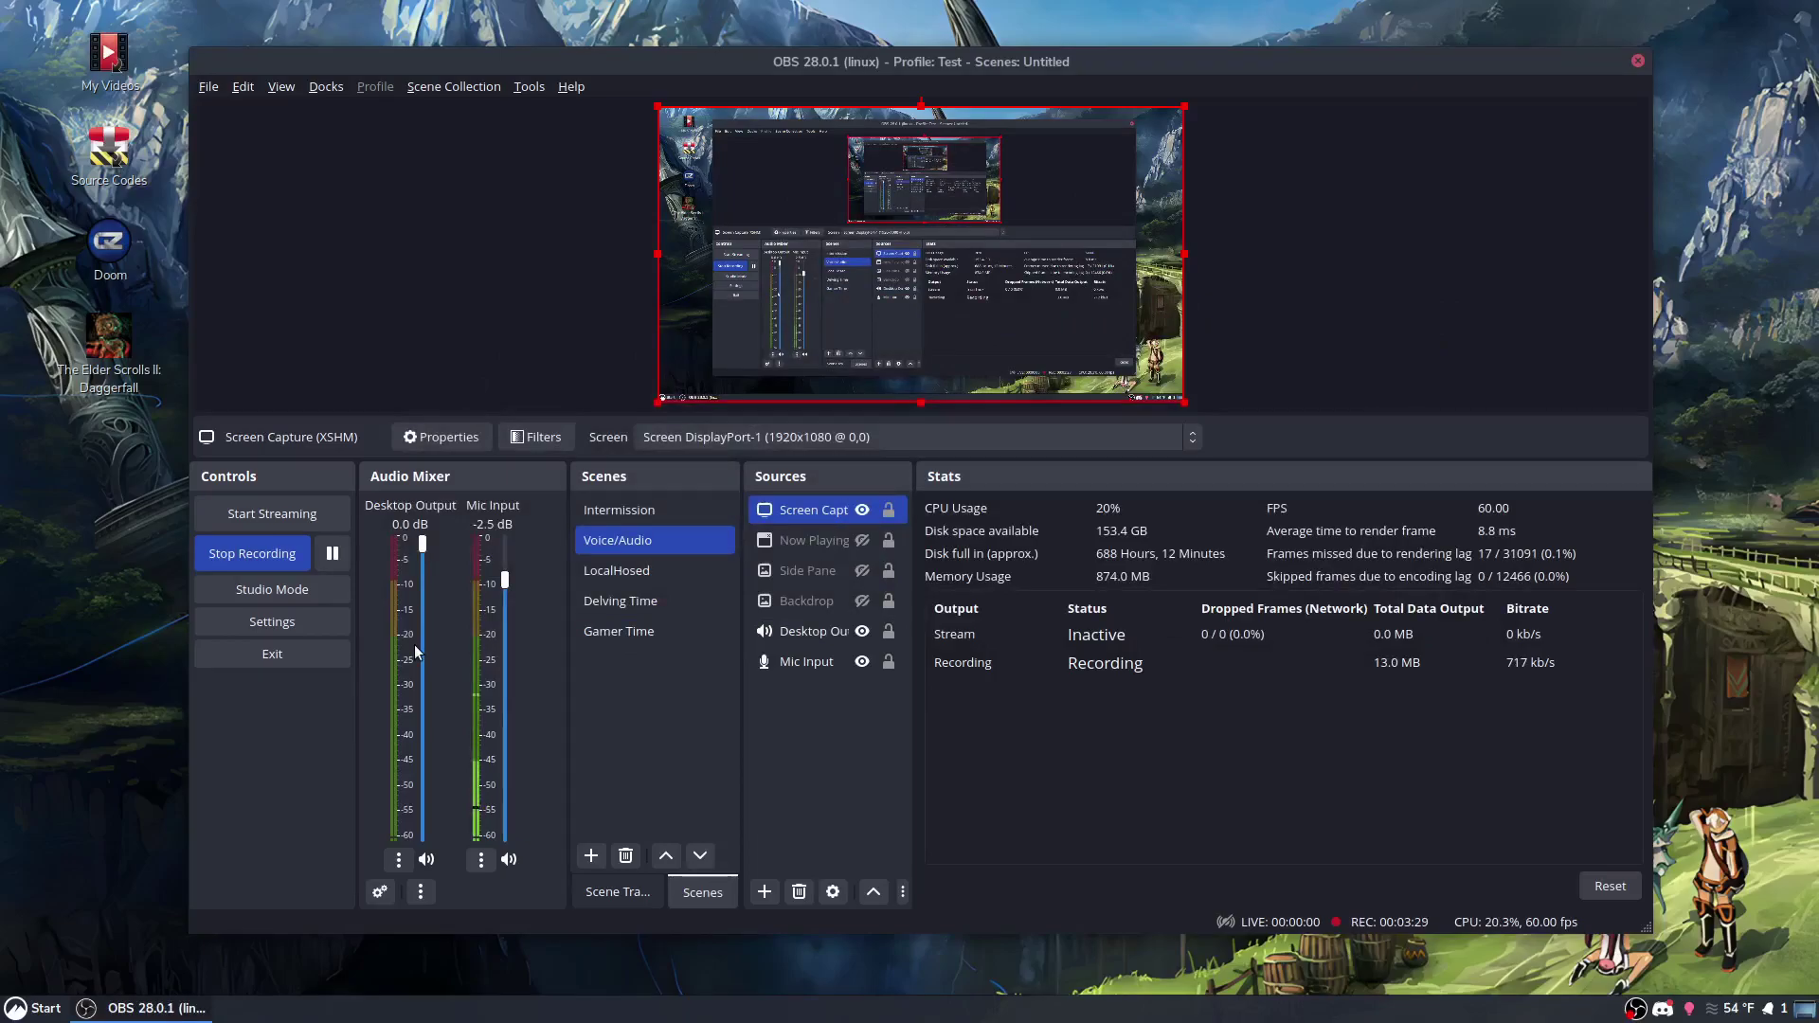
Search the application launcher for 'spot' to start Spotify
{"action": "left_click", "coordinate": [15, 1010]}
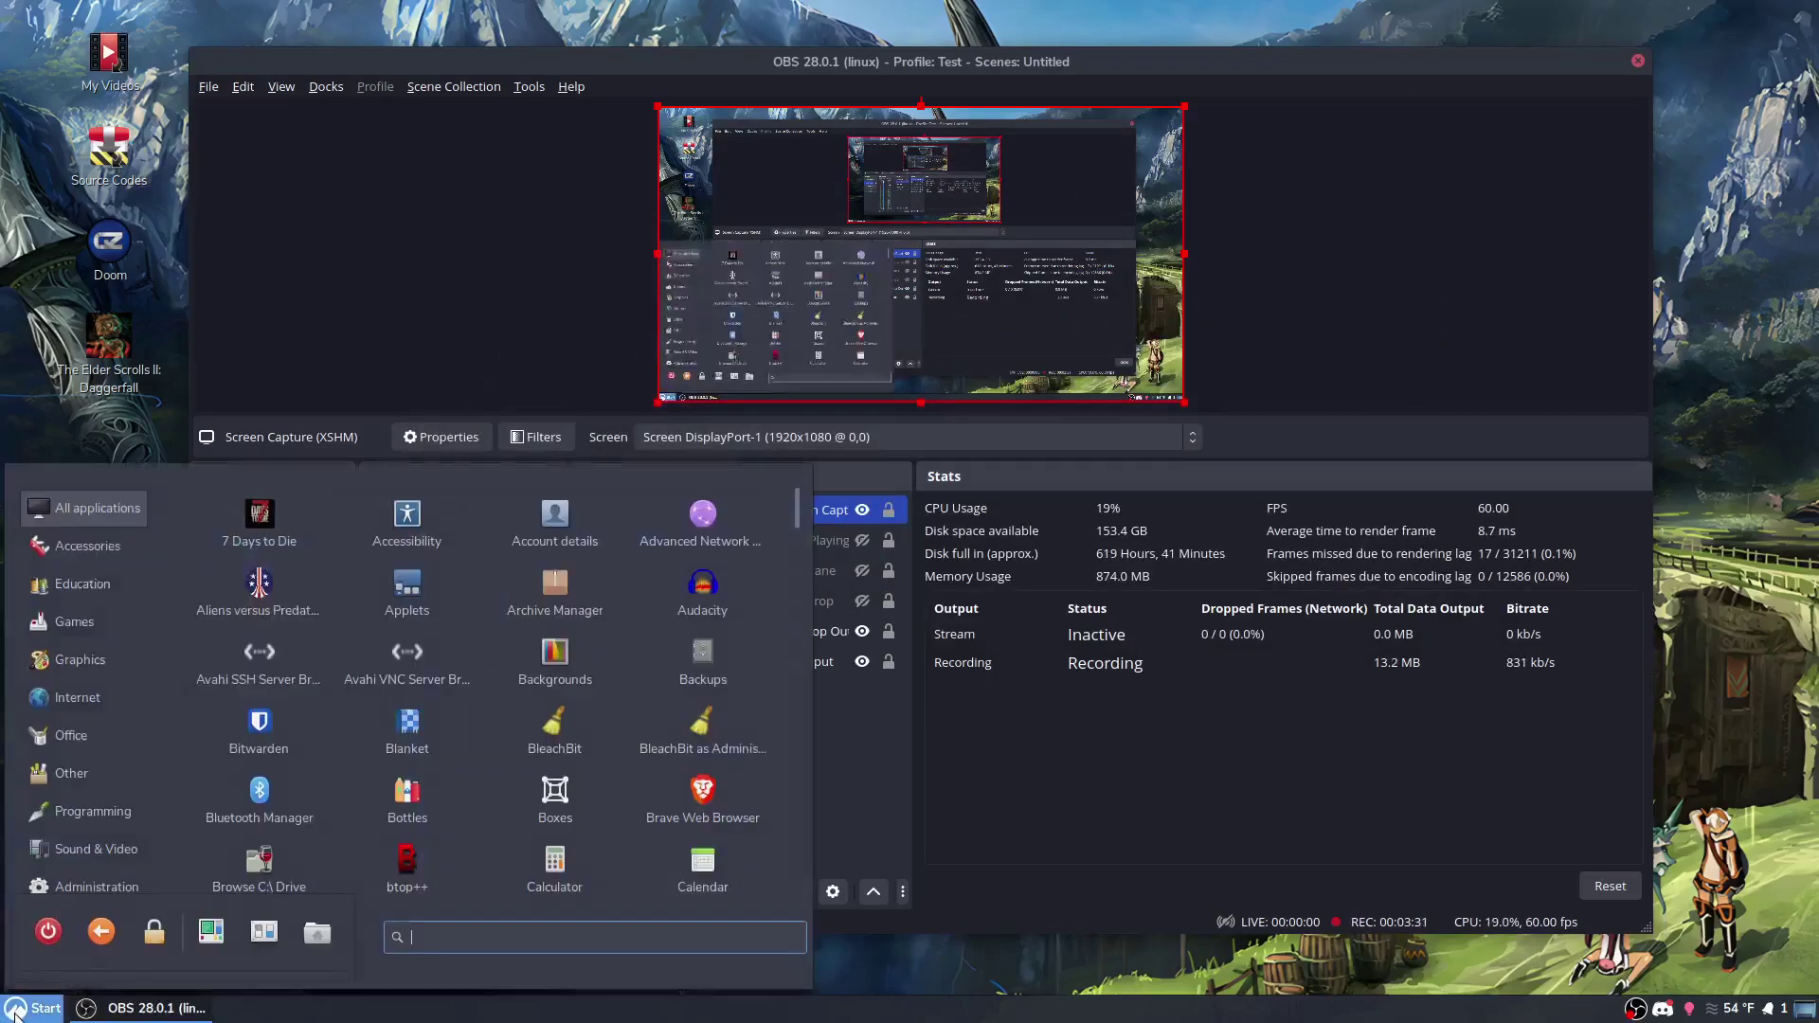
{"action": "type", "text": "spot"}
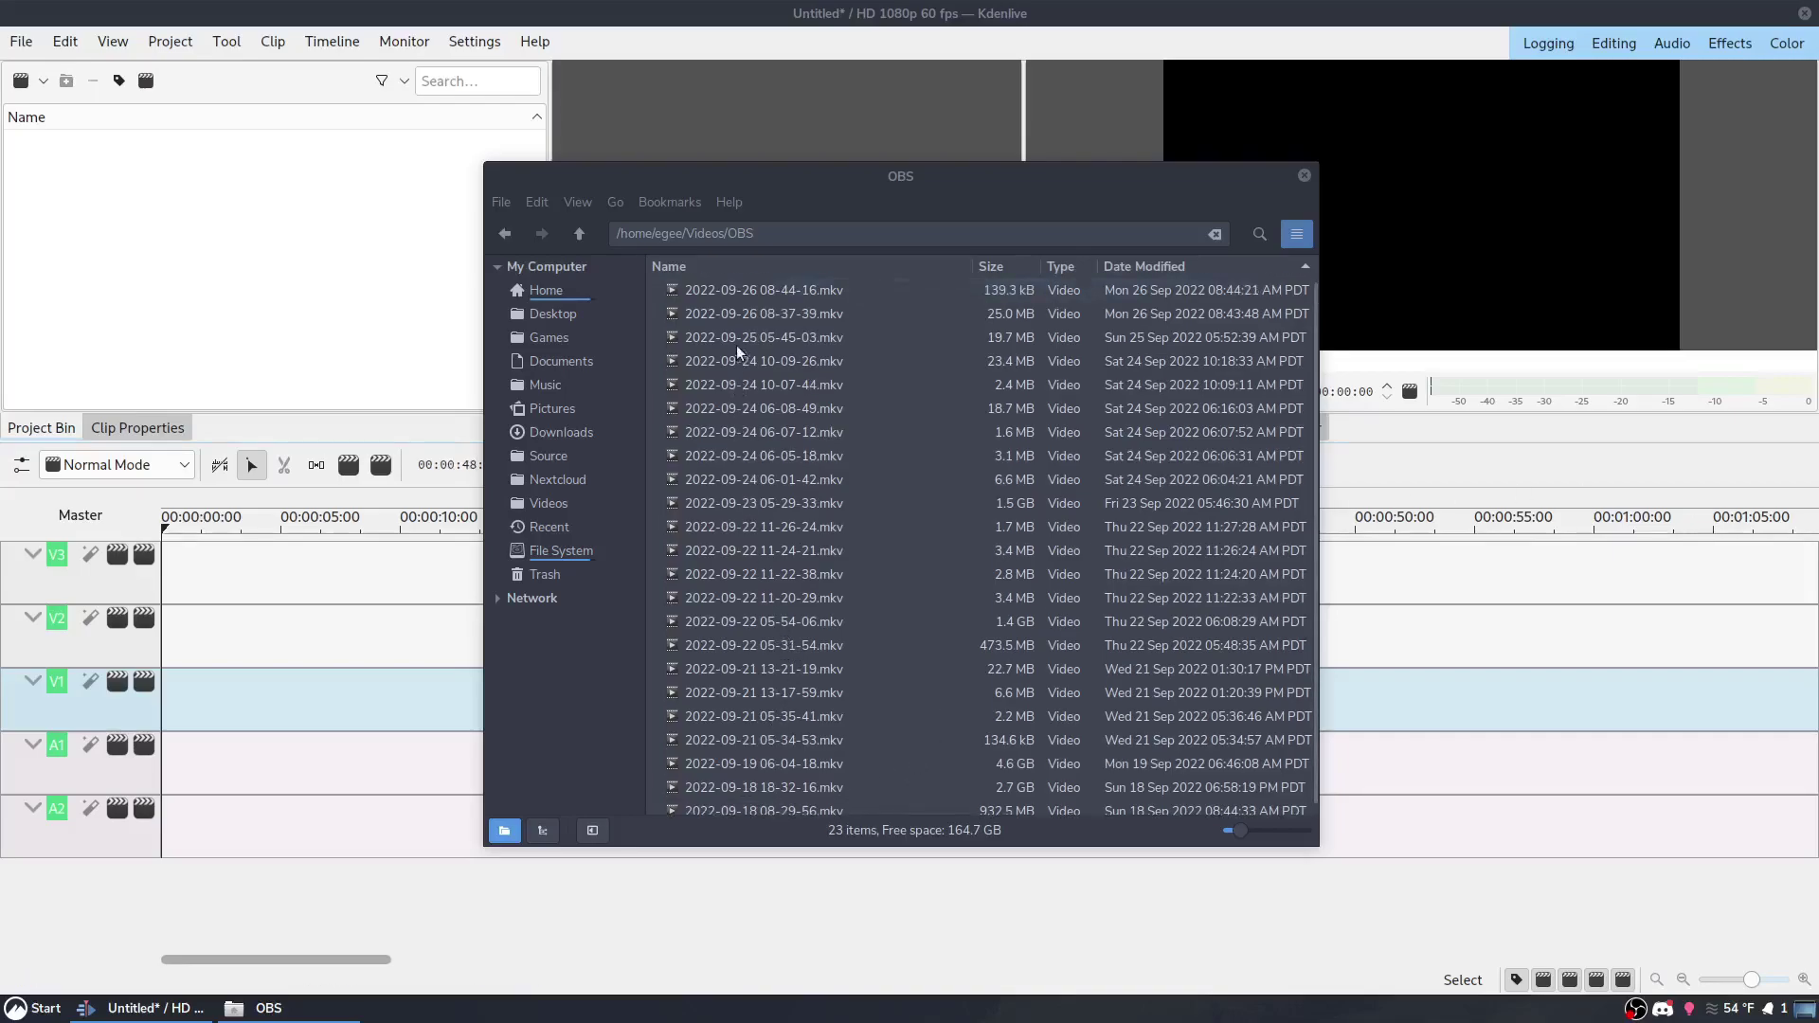
{"action": "left_click", "coordinate": [591, 830]}
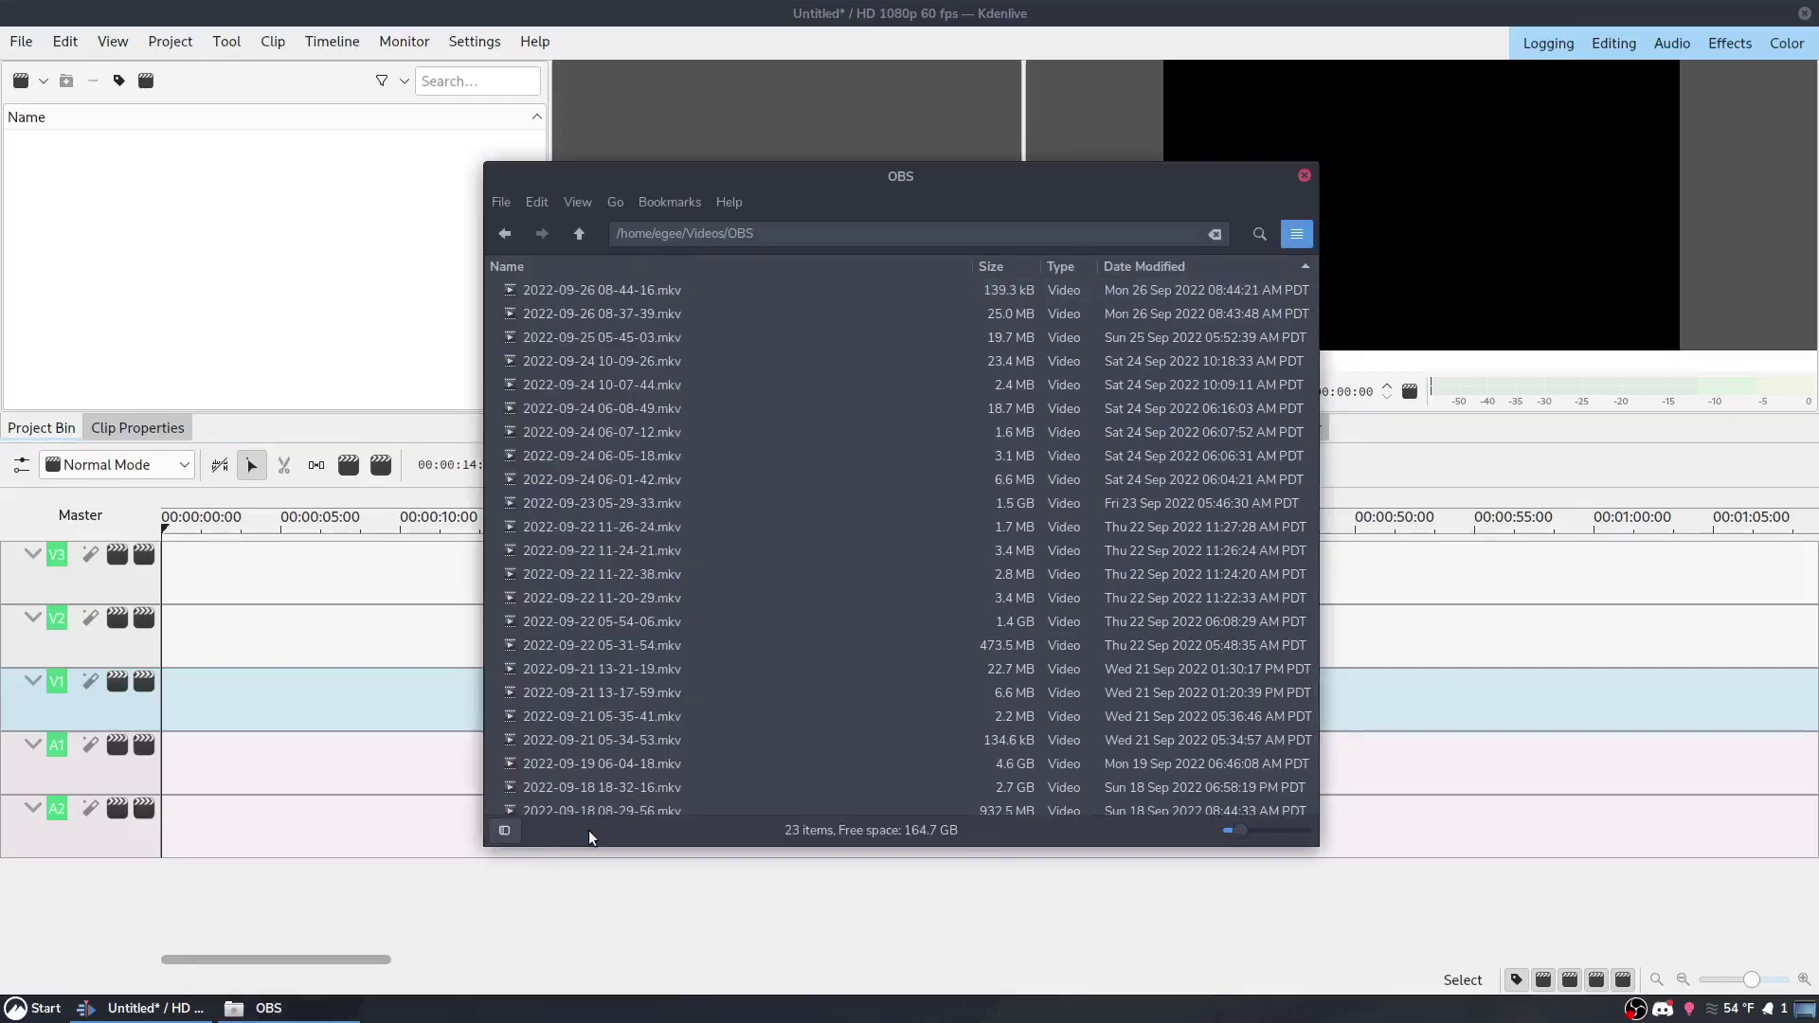
{"action": "left_click", "coordinate": [593, 298]}
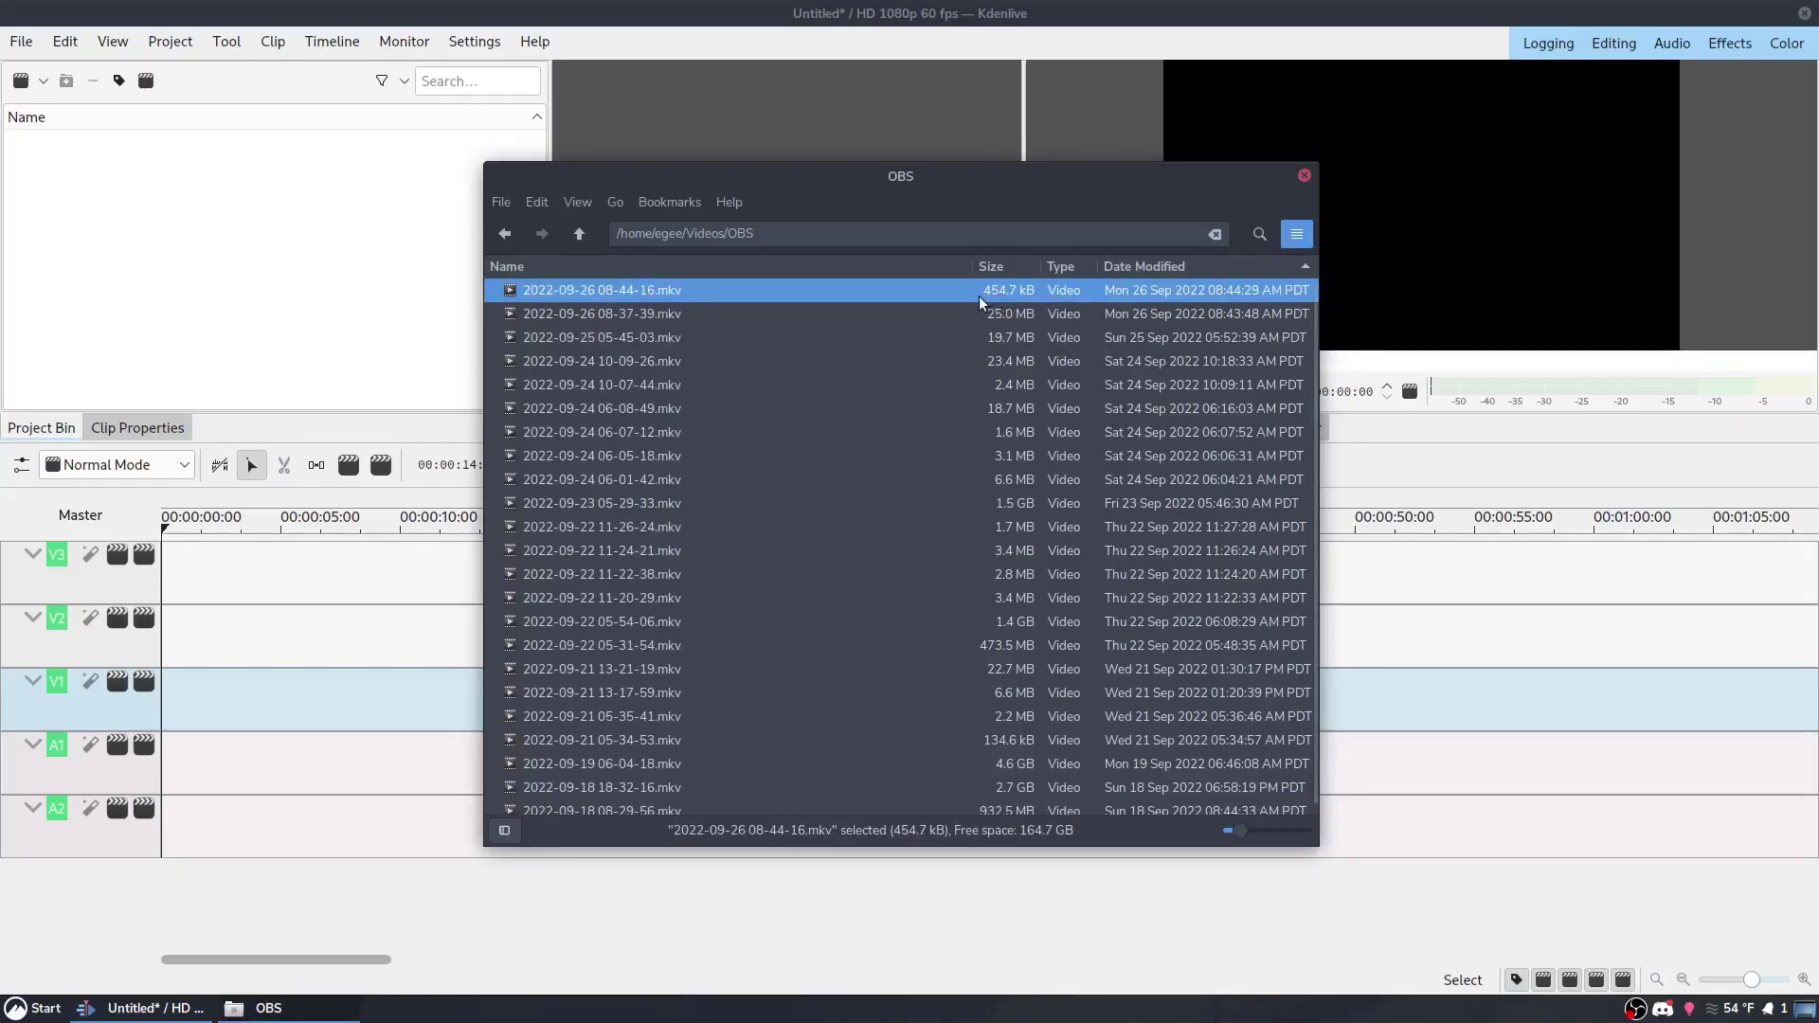
{"action": "left_click", "coordinate": [941, 312]}
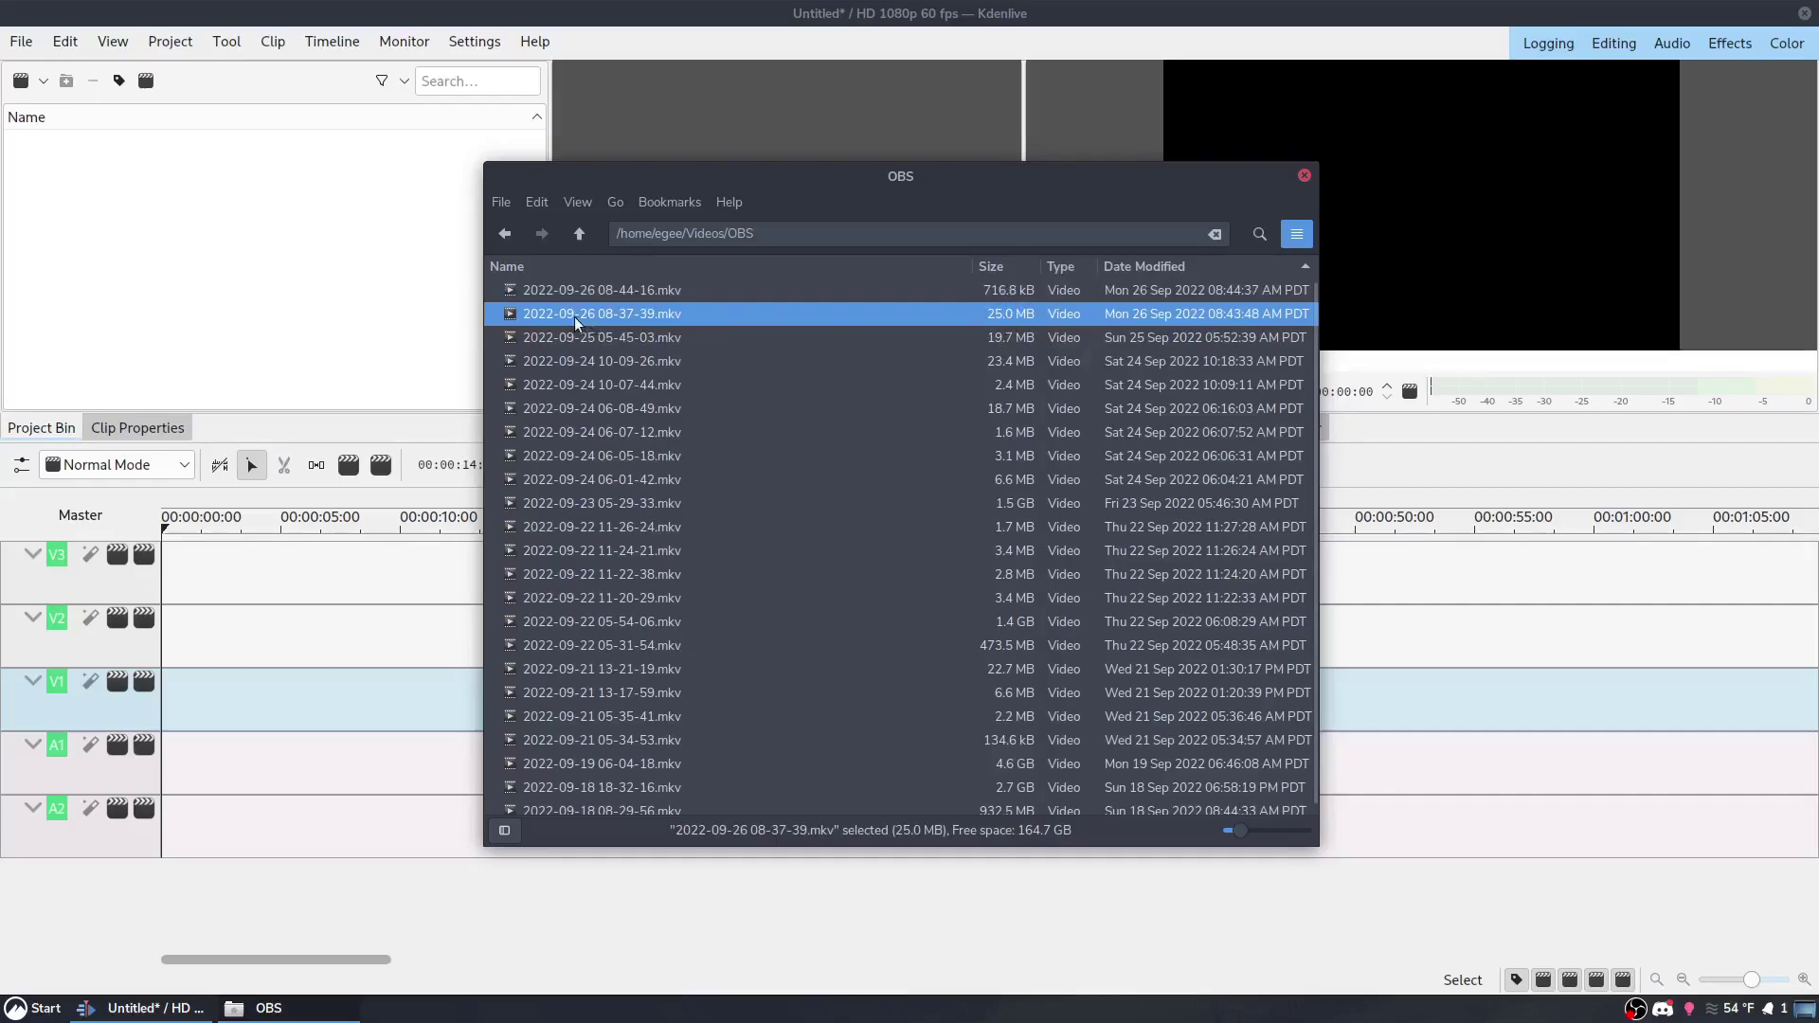
{"action": "left_click_drag", "start_coordinate": [625, 314], "coordinate": [284, 203]}
{"action": "left_click", "coordinate": [265, 303]}
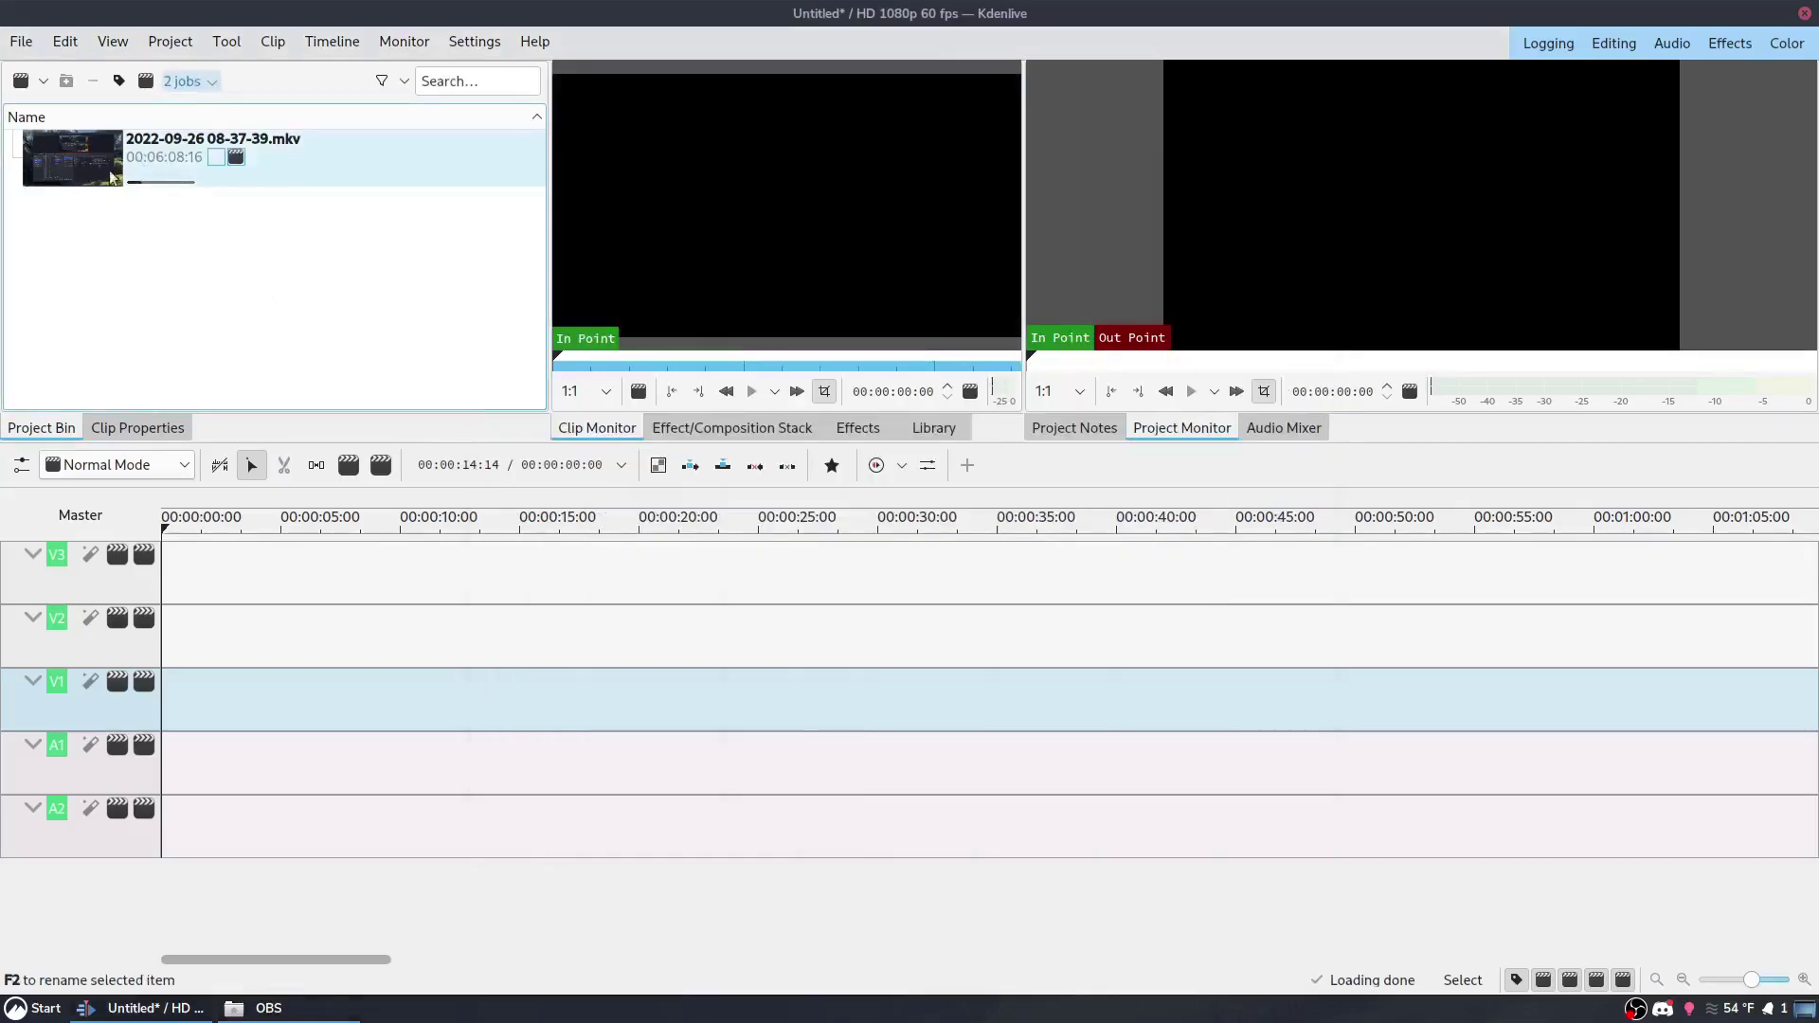
Place the clip at the timeline start on V1, A1 and A2, then scrub to about 04:04
{"action": "left_click_drag", "start_coordinate": [155, 180], "coordinate": [322, 715]}
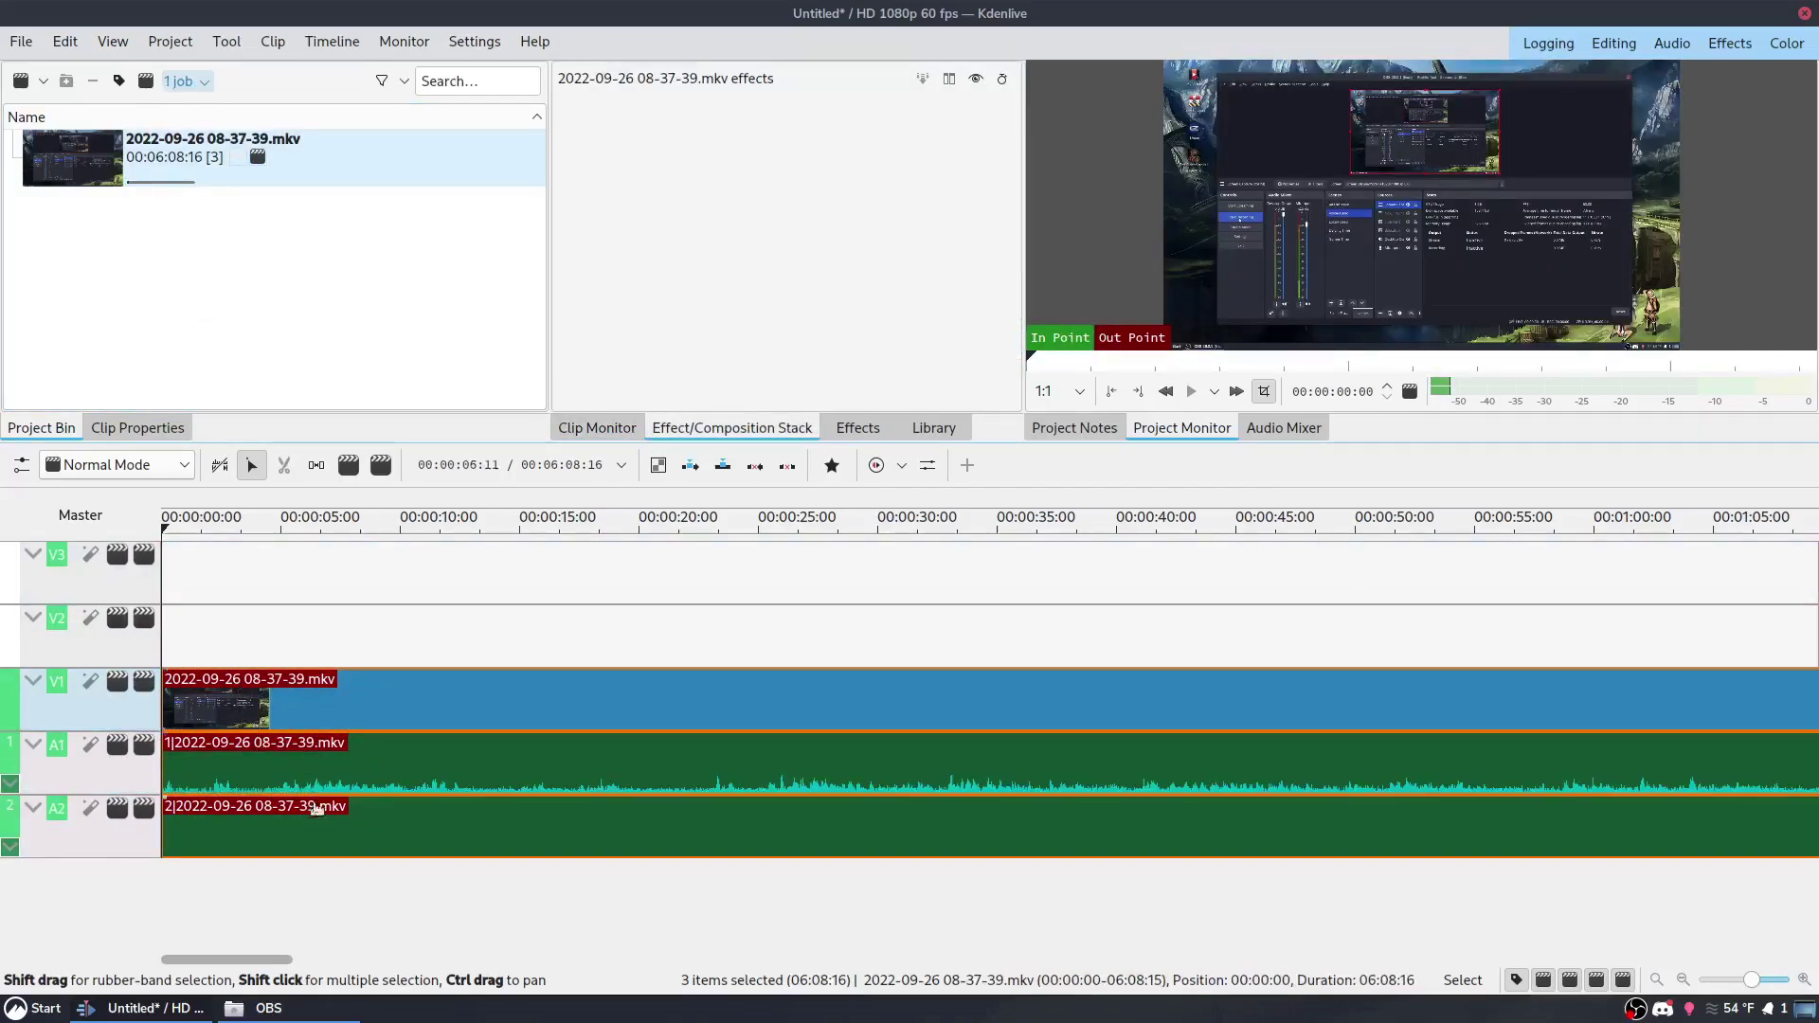
{"action": "scroll", "coordinate": [366, 758], "scroll_direction": "down", "scroll_amount": 4}
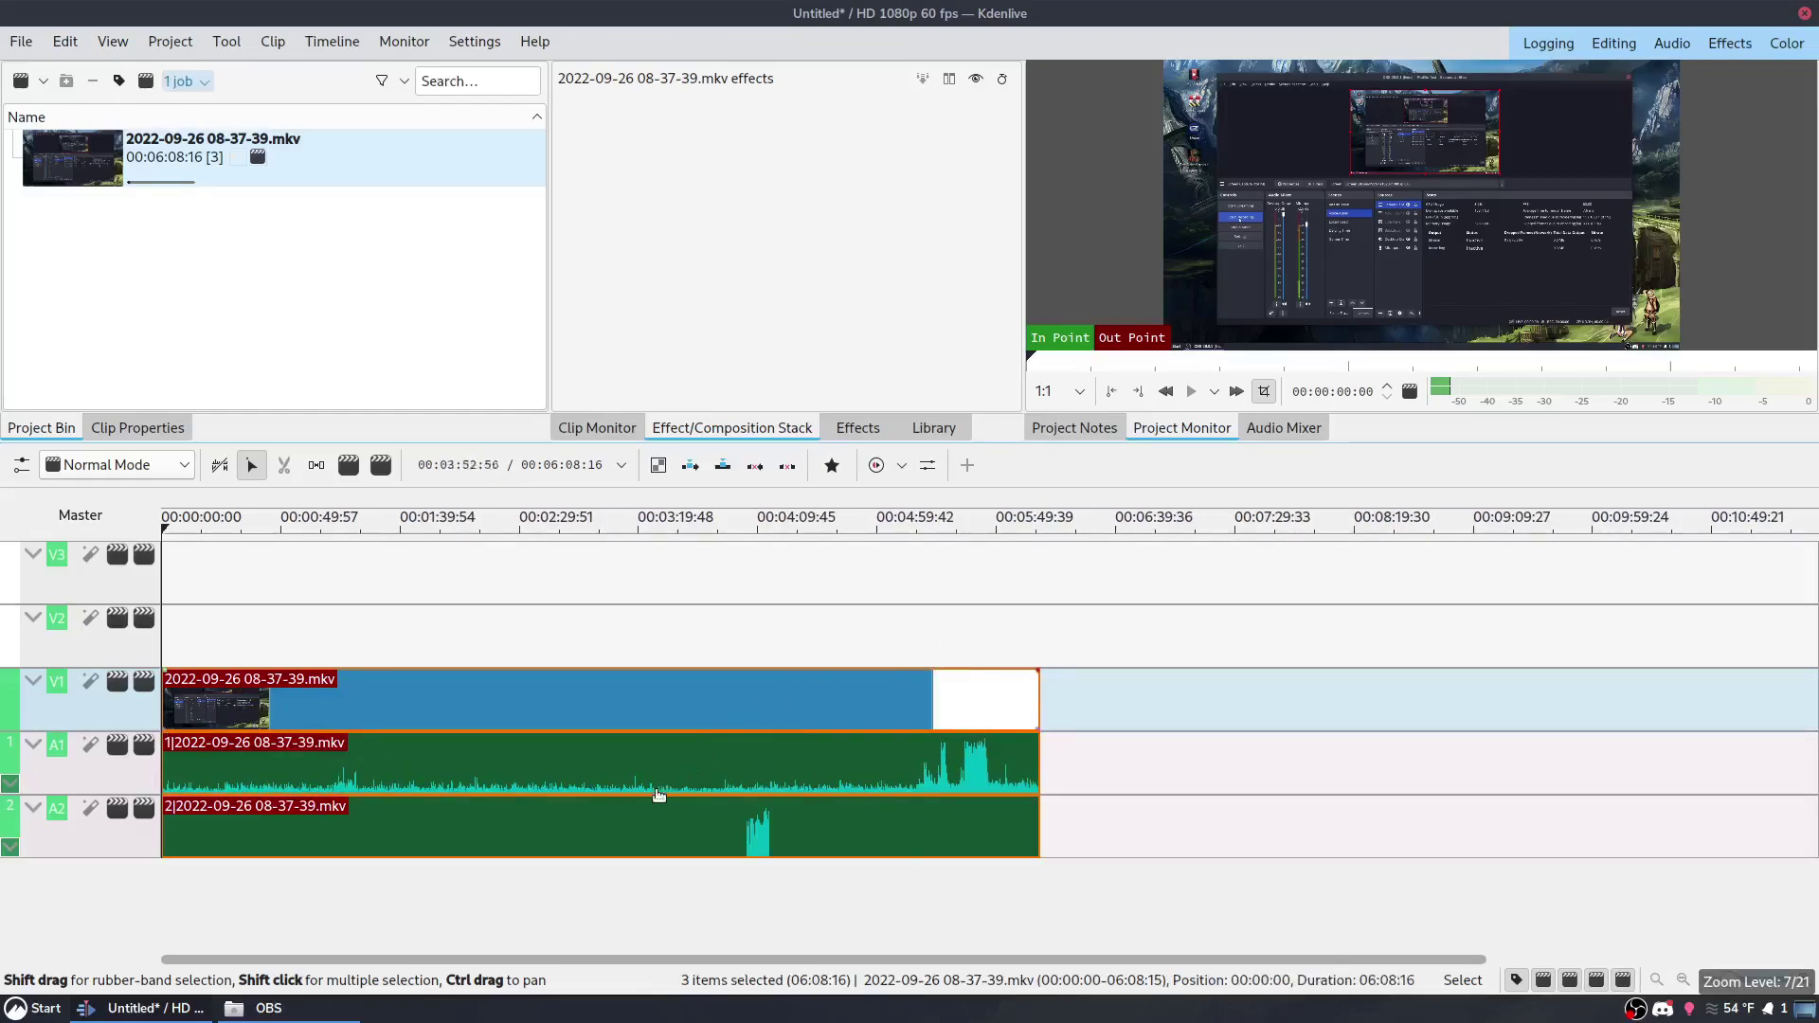
{"action": "left_click", "coordinate": [743, 640]}
{"action": "scroll", "coordinate": [744, 640], "scroll_direction": "up", "scroll_amount": 1}
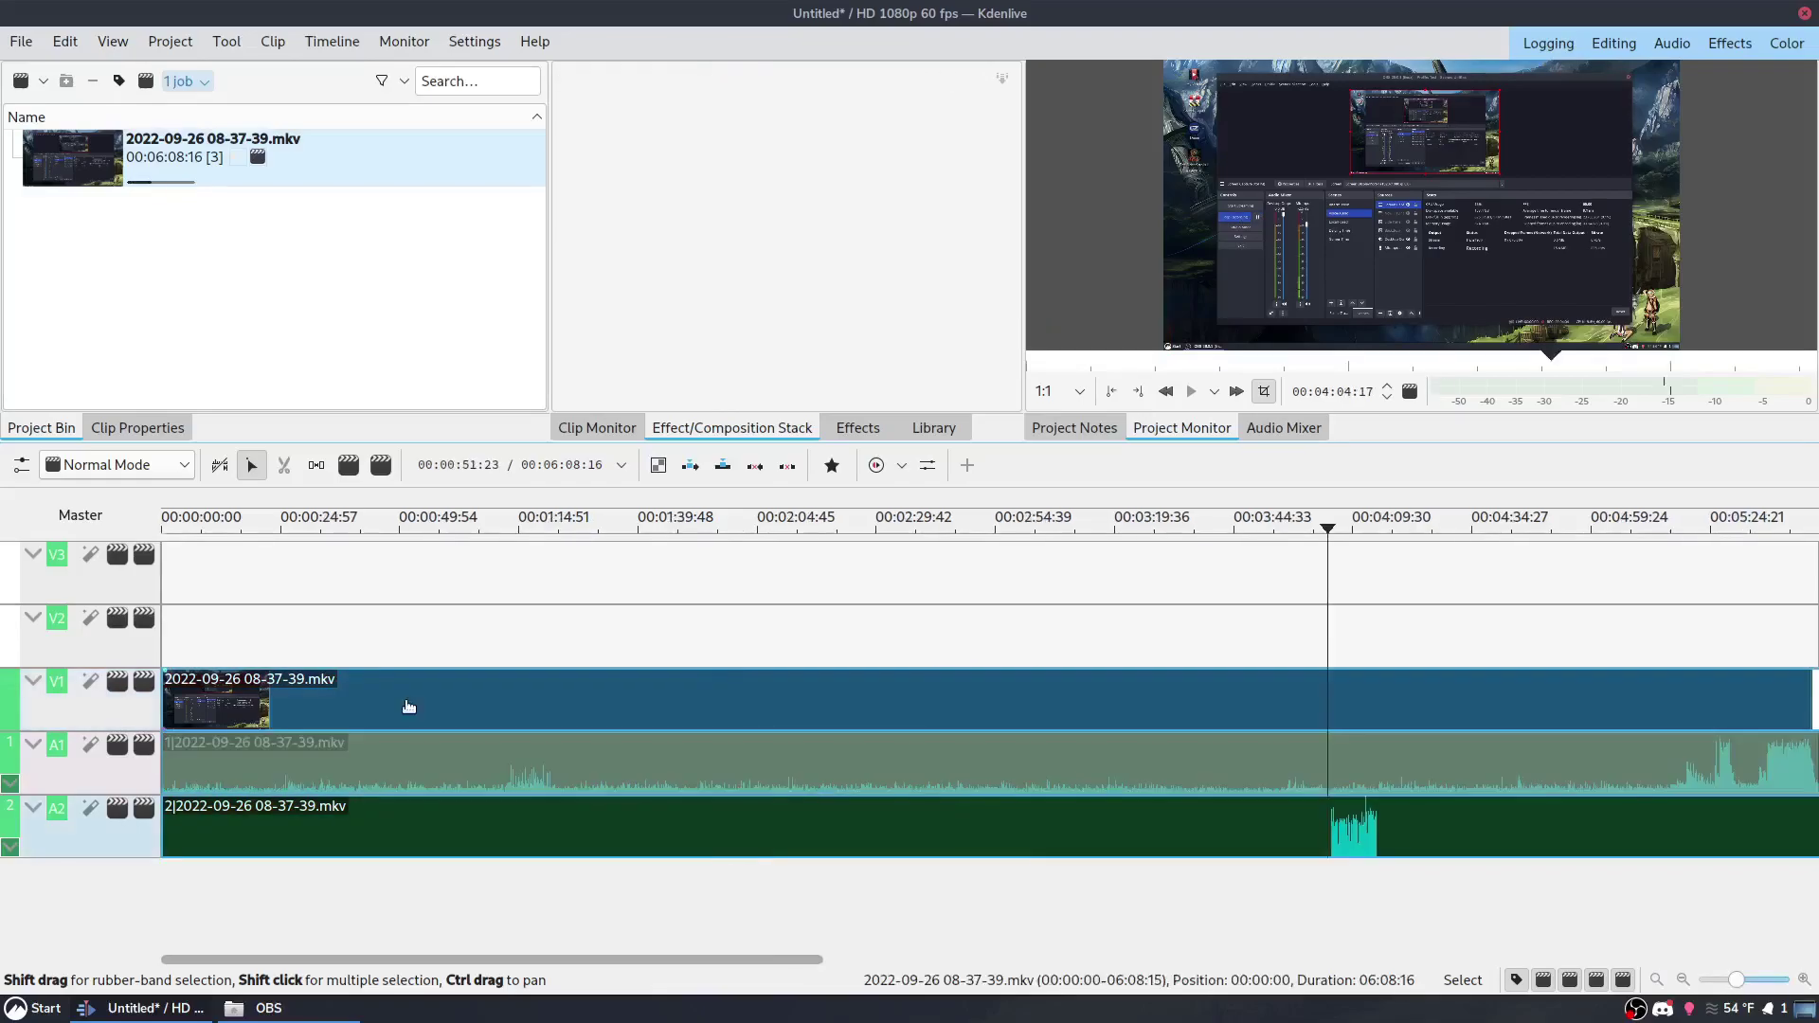
{"action": "key", "text": "Home"}
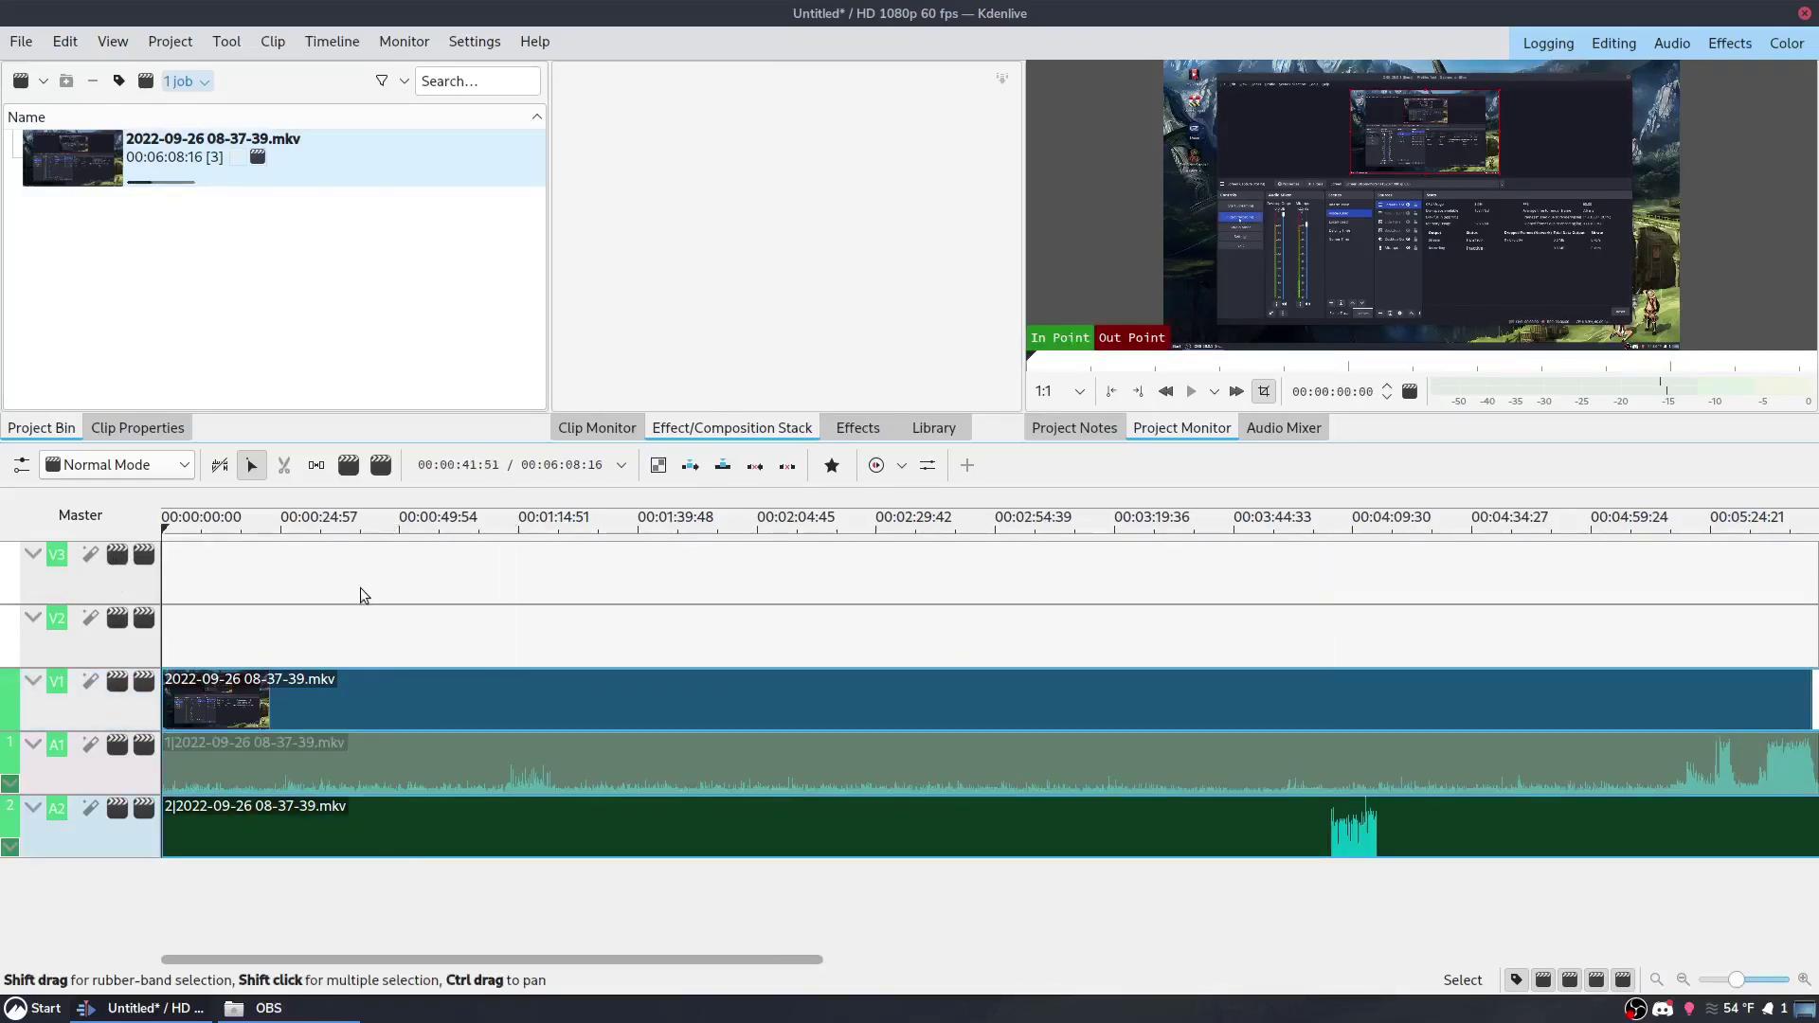
{"action": "scroll", "coordinate": [365, 595], "scroll_direction": "down", "scroll_amount": 1}
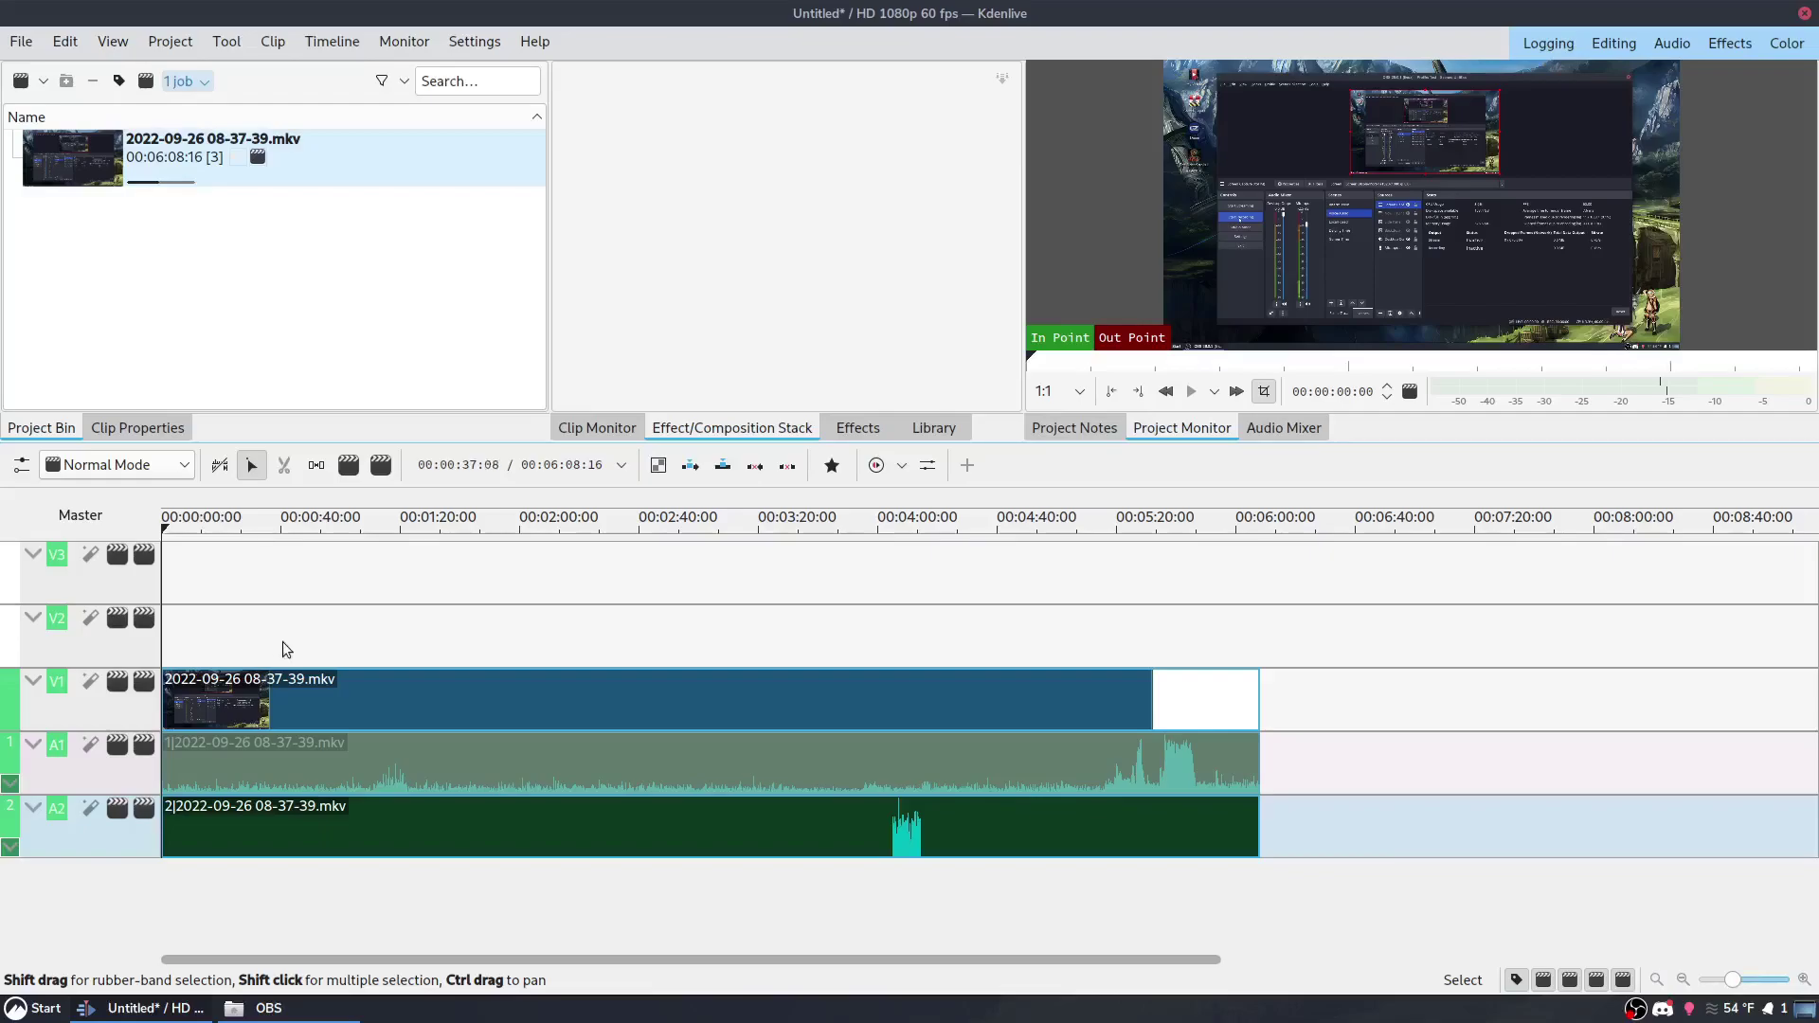
{"action": "left_click", "coordinate": [886, 620]}
{"action": "scroll", "coordinate": [914, 639], "scroll_direction": "up", "scroll_amount": 3, "text": "ctrl"}
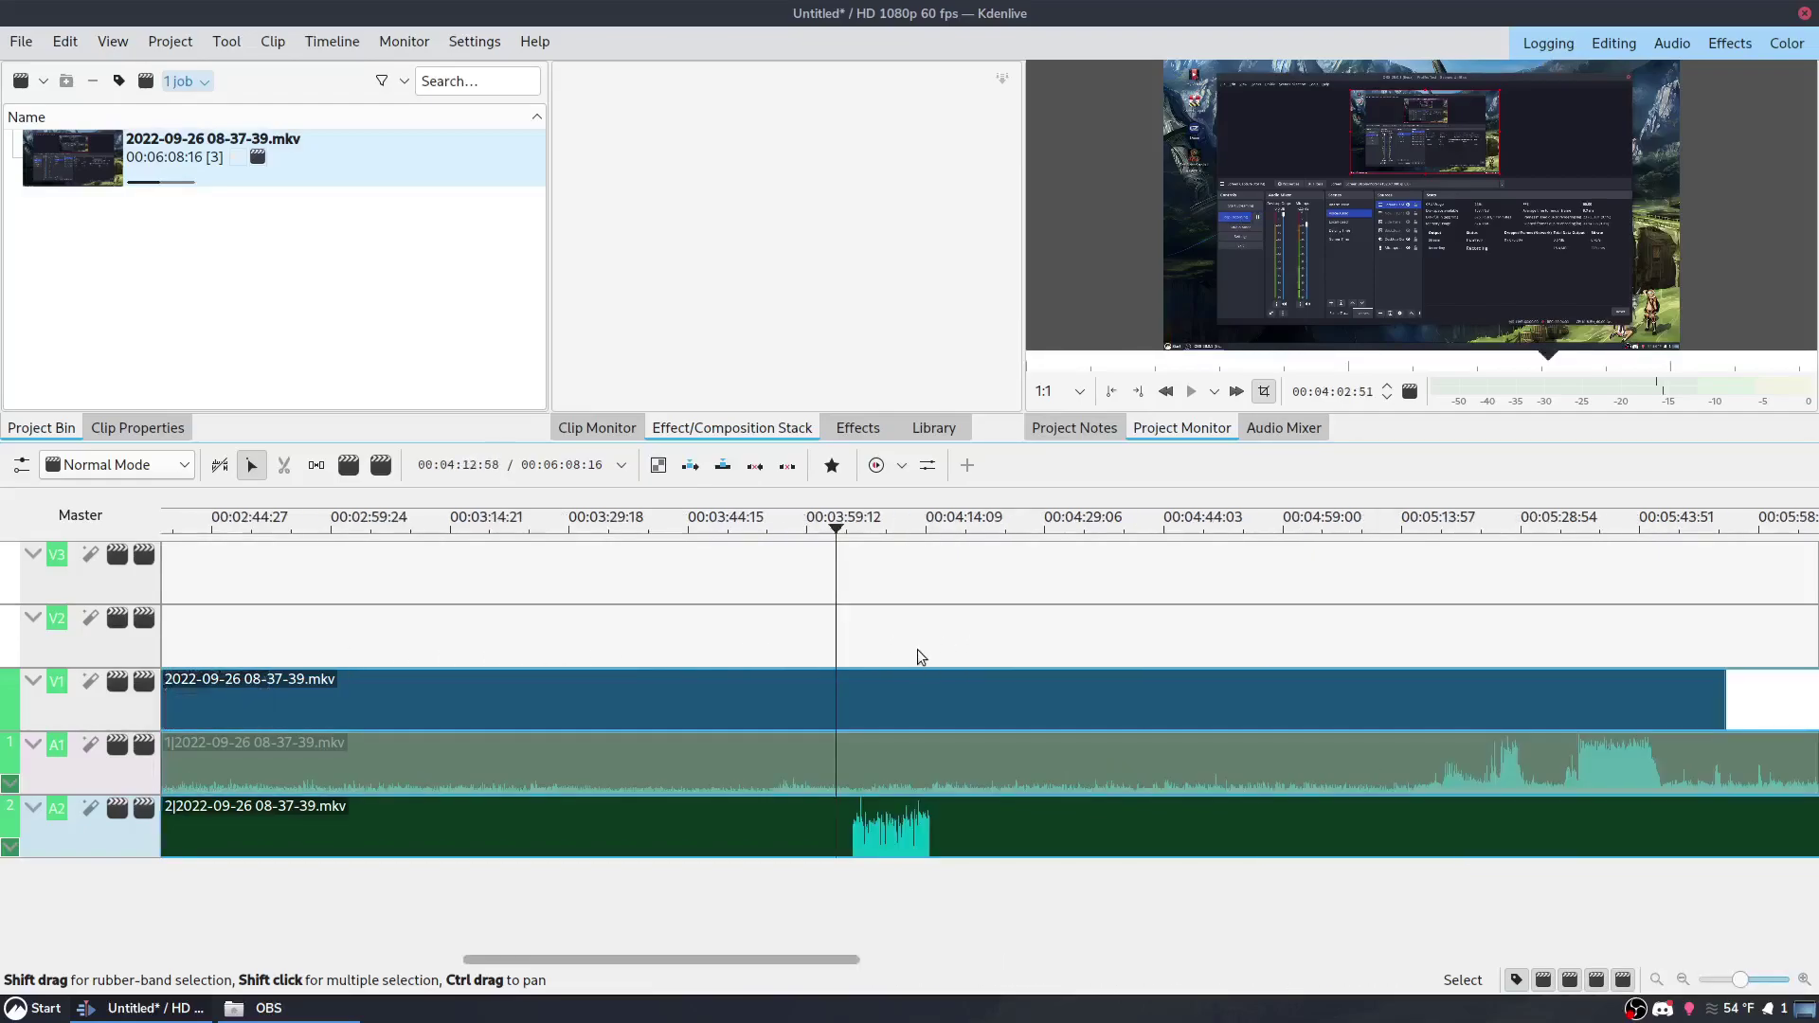
{"action": "scroll", "coordinate": [853, 664], "scroll_direction": "down", "scroll_amount": 3}
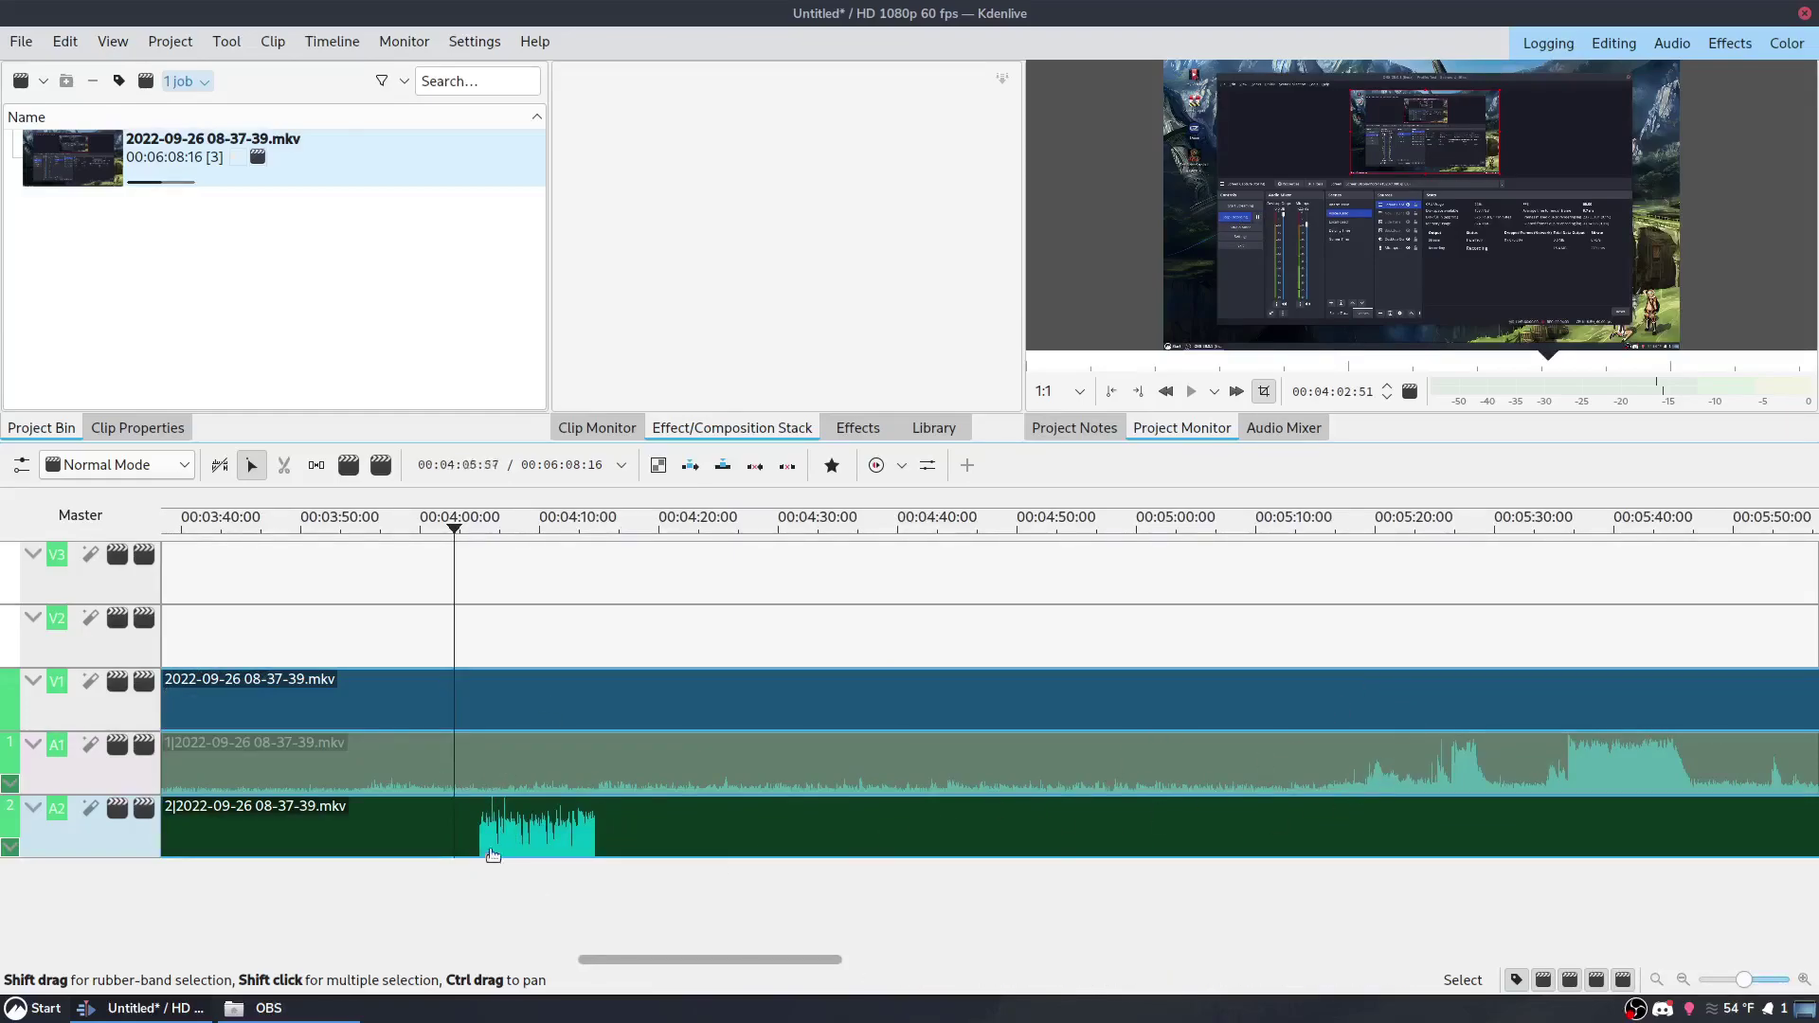
{"action": "left_click_drag", "start_coordinate": [487, 605], "coordinate": [473, 618]}
Unmute audio track A1 and play a few seconds from the playhead
{"action": "left_click", "coordinate": [117, 744]}
{"action": "key", "text": "space"}
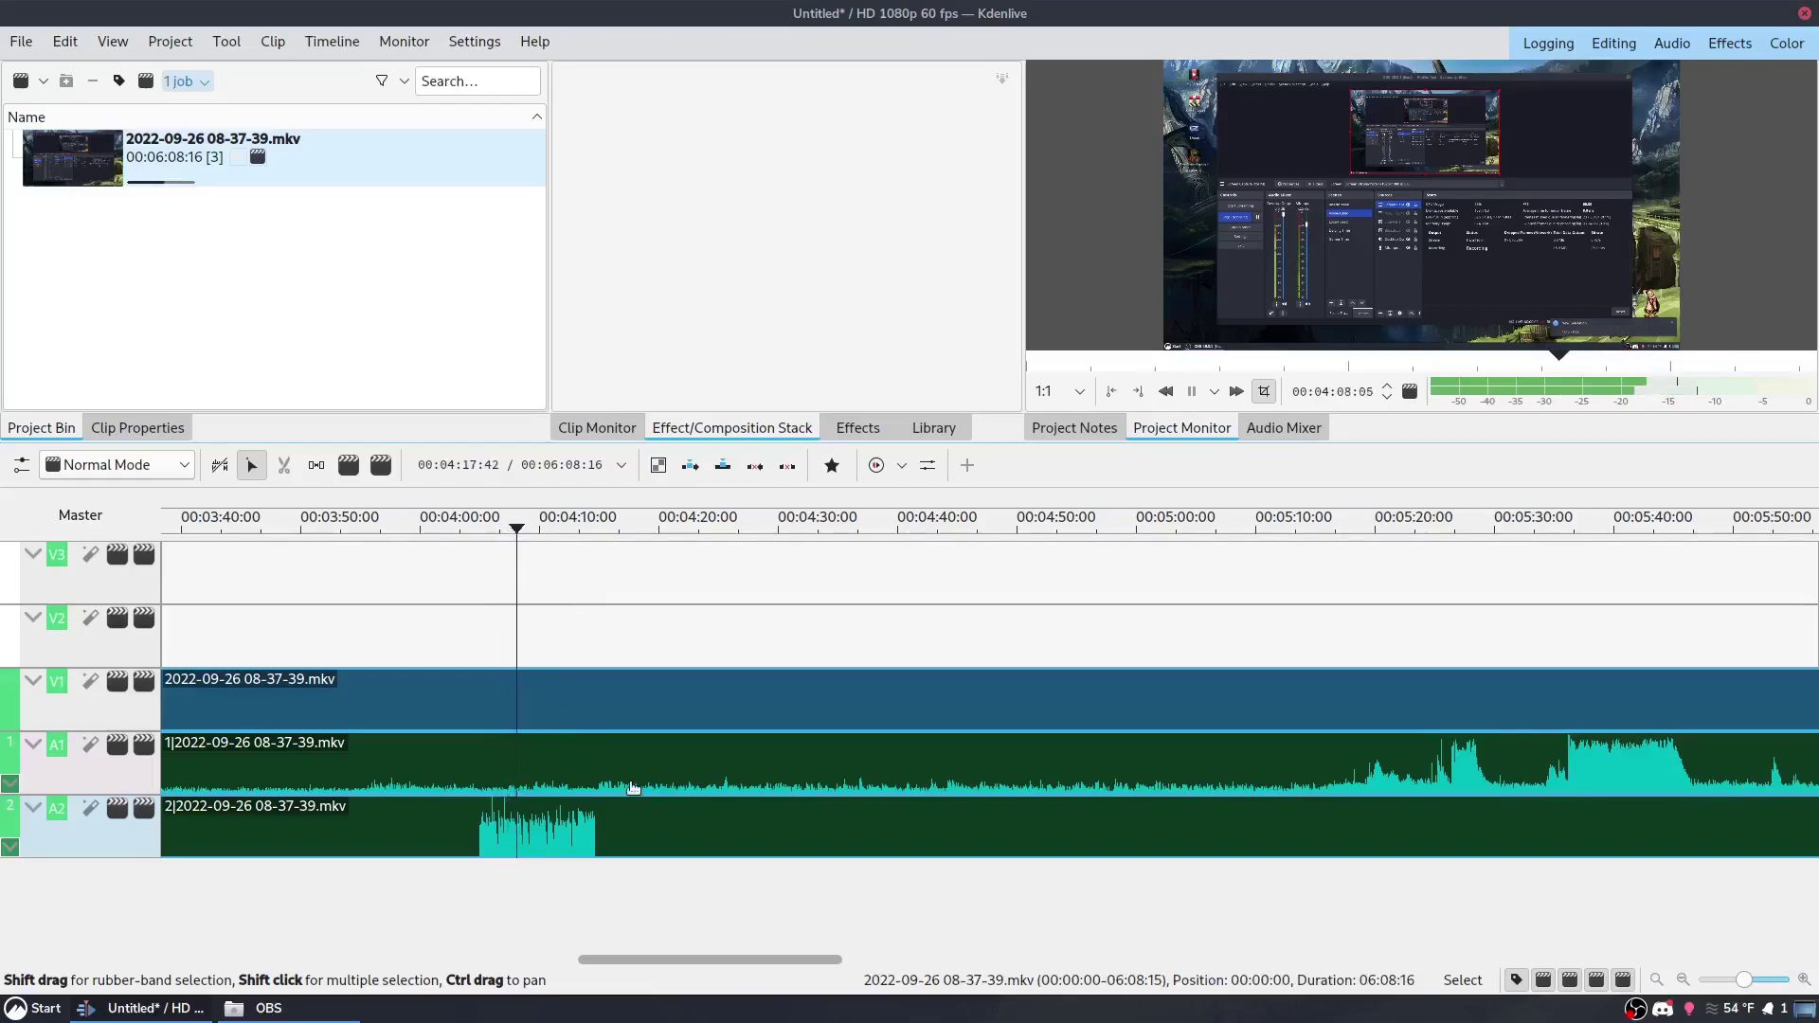
{"action": "key", "text": "space"}
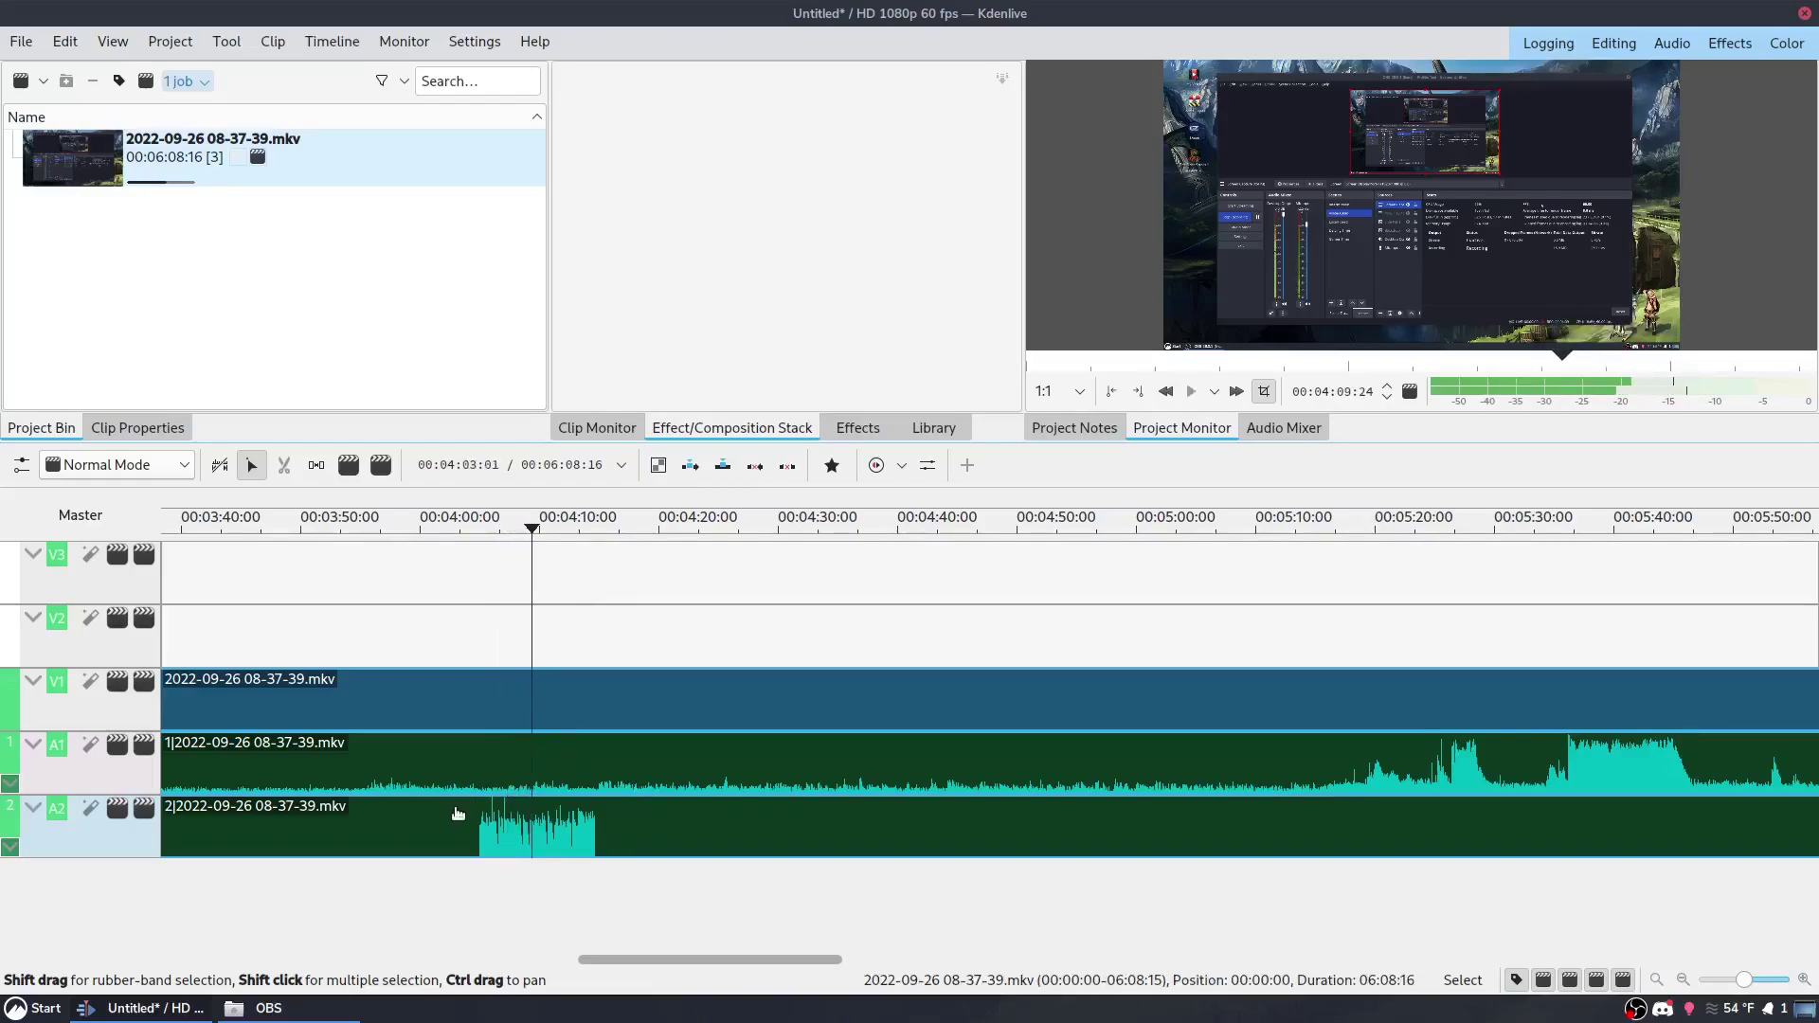
{"action": "scroll", "coordinate": [417, 822], "scroll_direction": "down", "scroll_amount": 2}
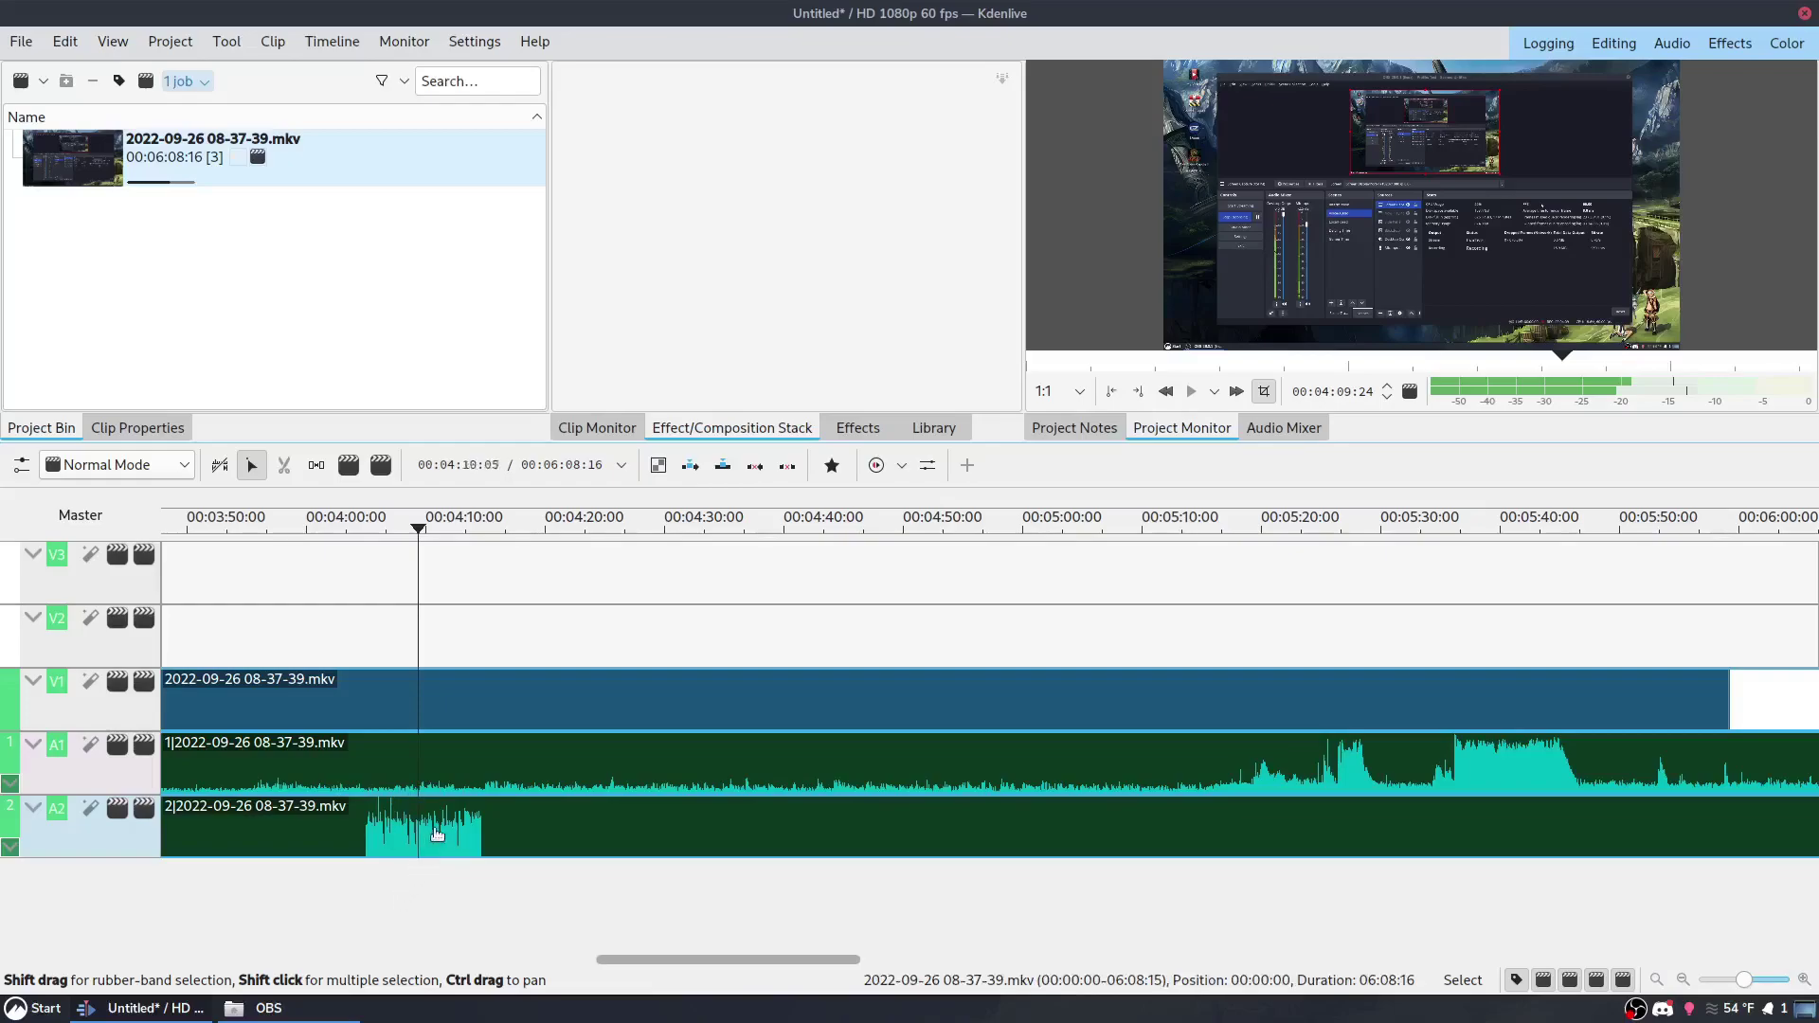
{"action": "left_click", "coordinate": [1265, 437]}
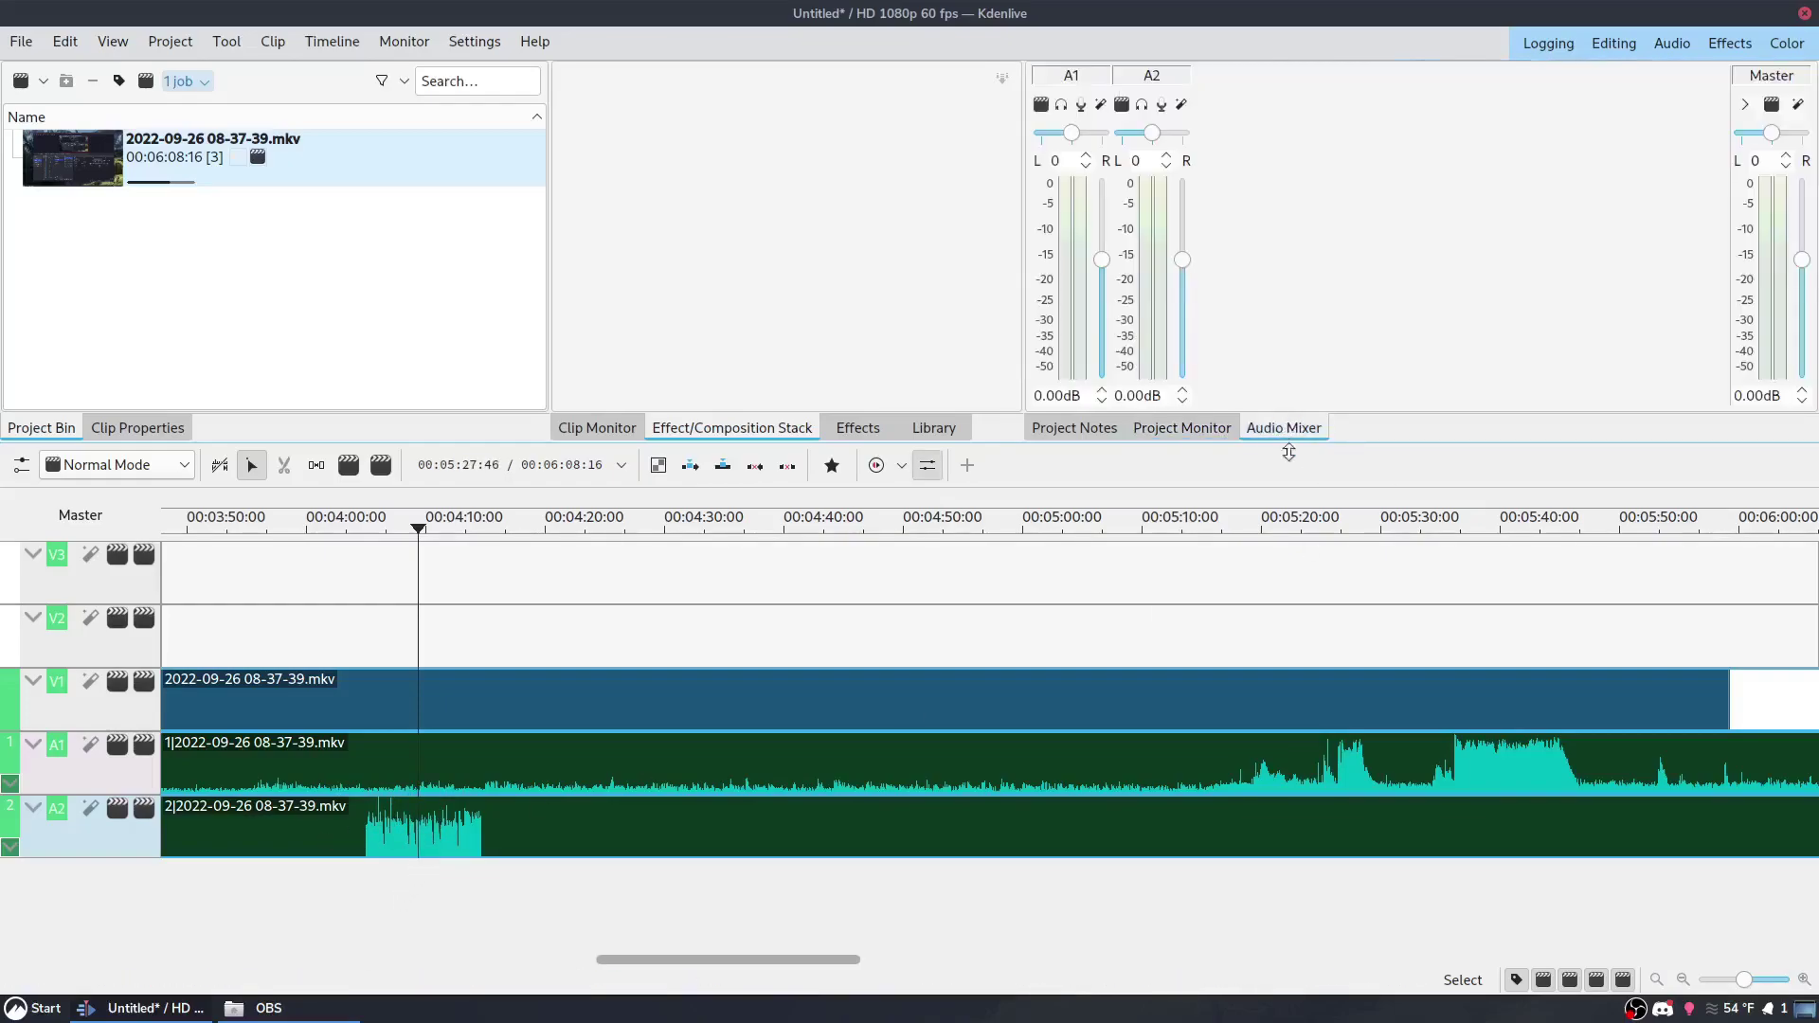
{"action": "left_click_drag", "start_coordinate": [1186, 265], "coordinate": [1186, 341]}
{"action": "left_click_drag", "start_coordinate": [325, 628], "coordinate": [366, 626]}
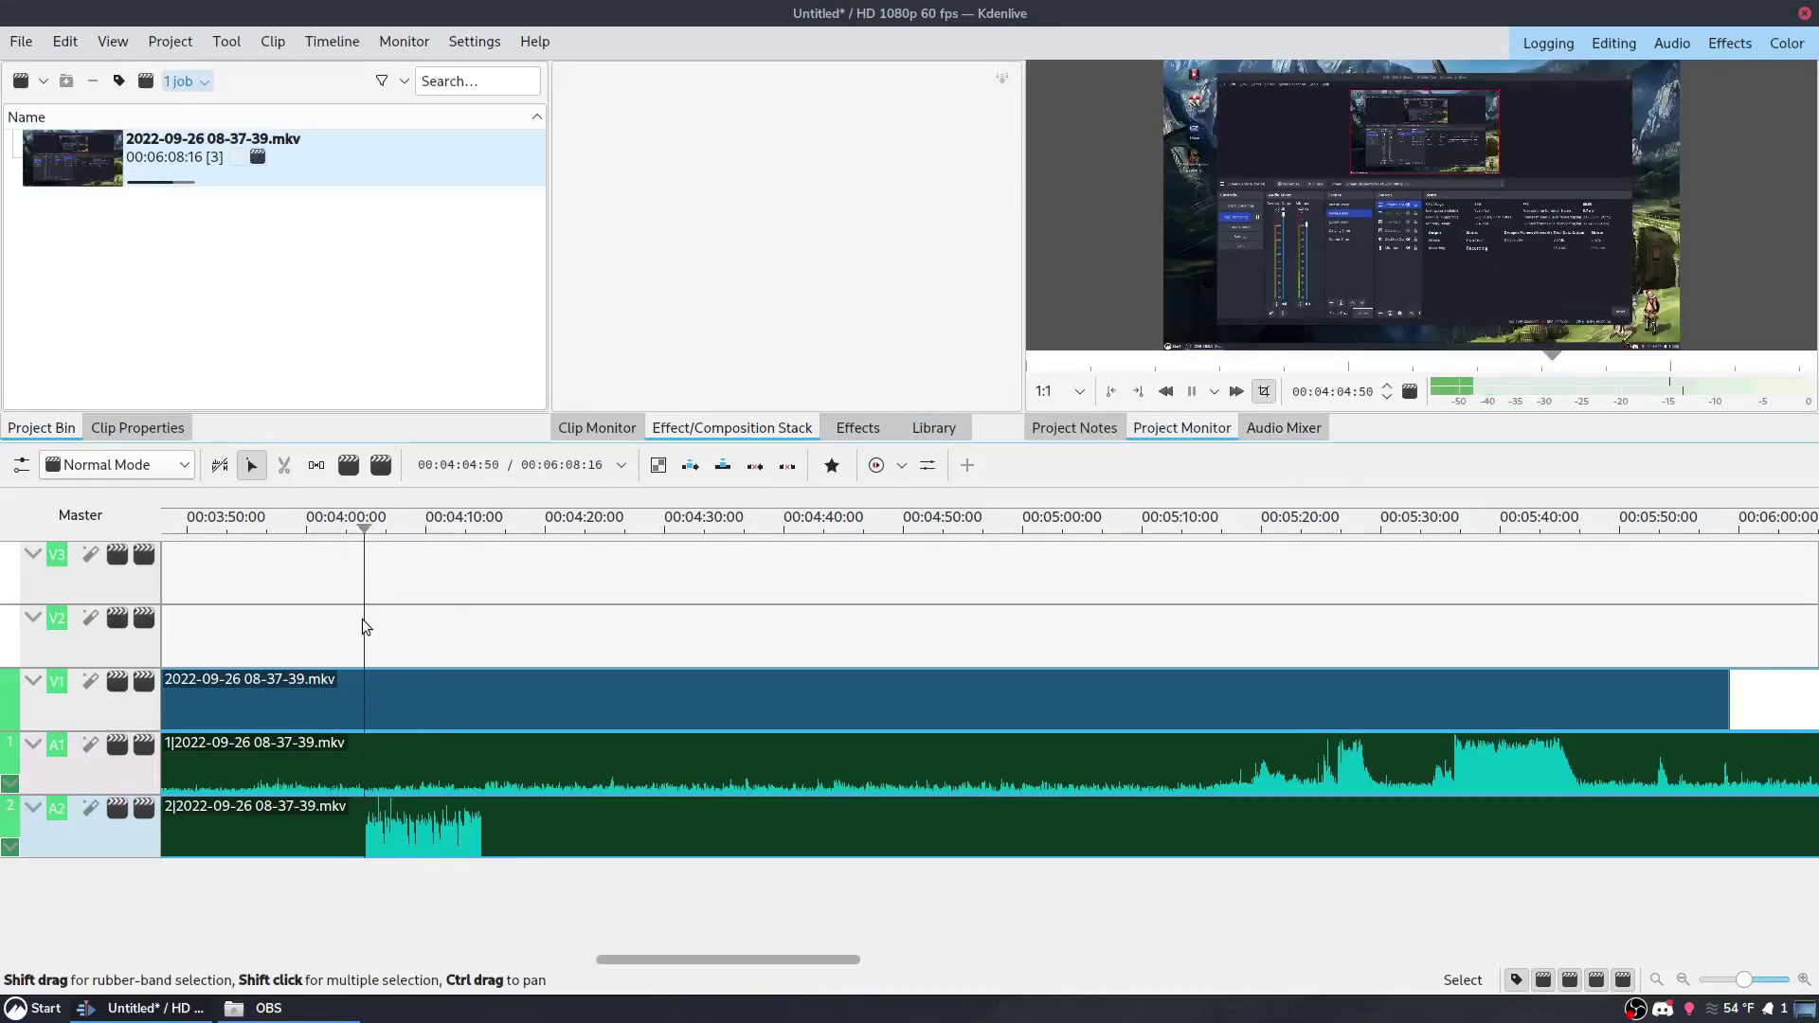
{"action": "key", "text": "space"}
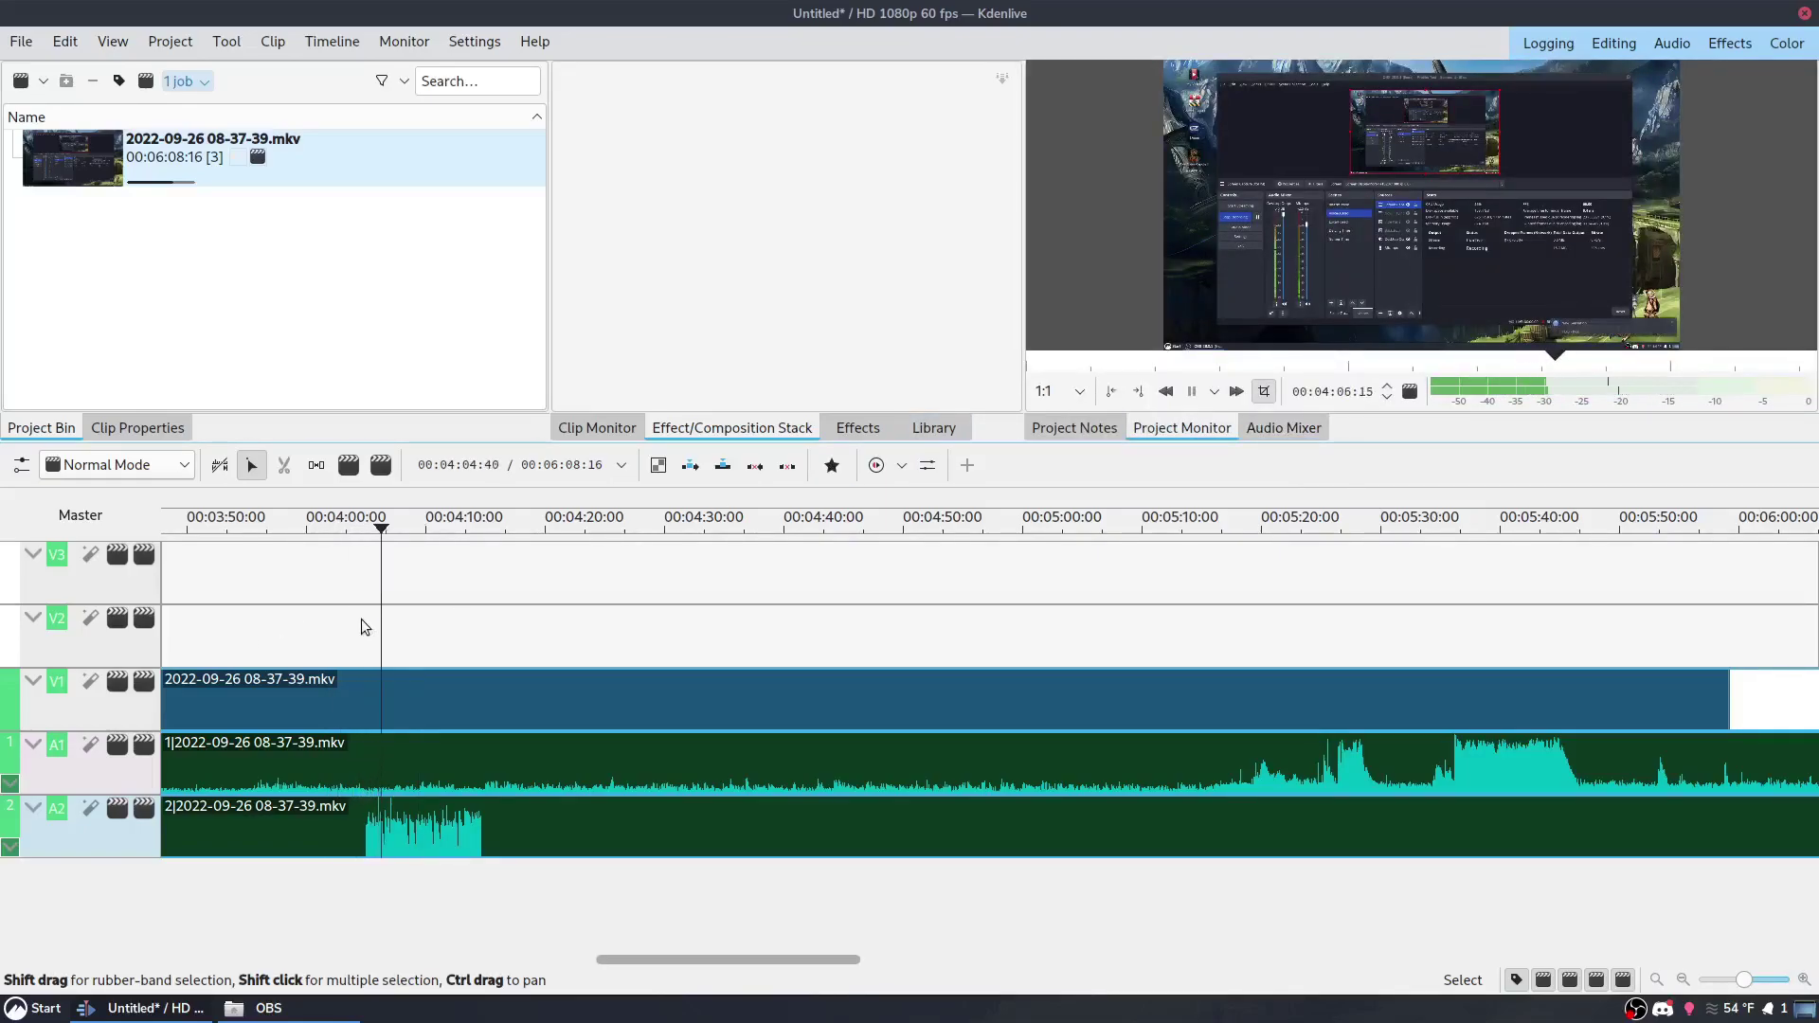
{"action": "key", "text": "space"}
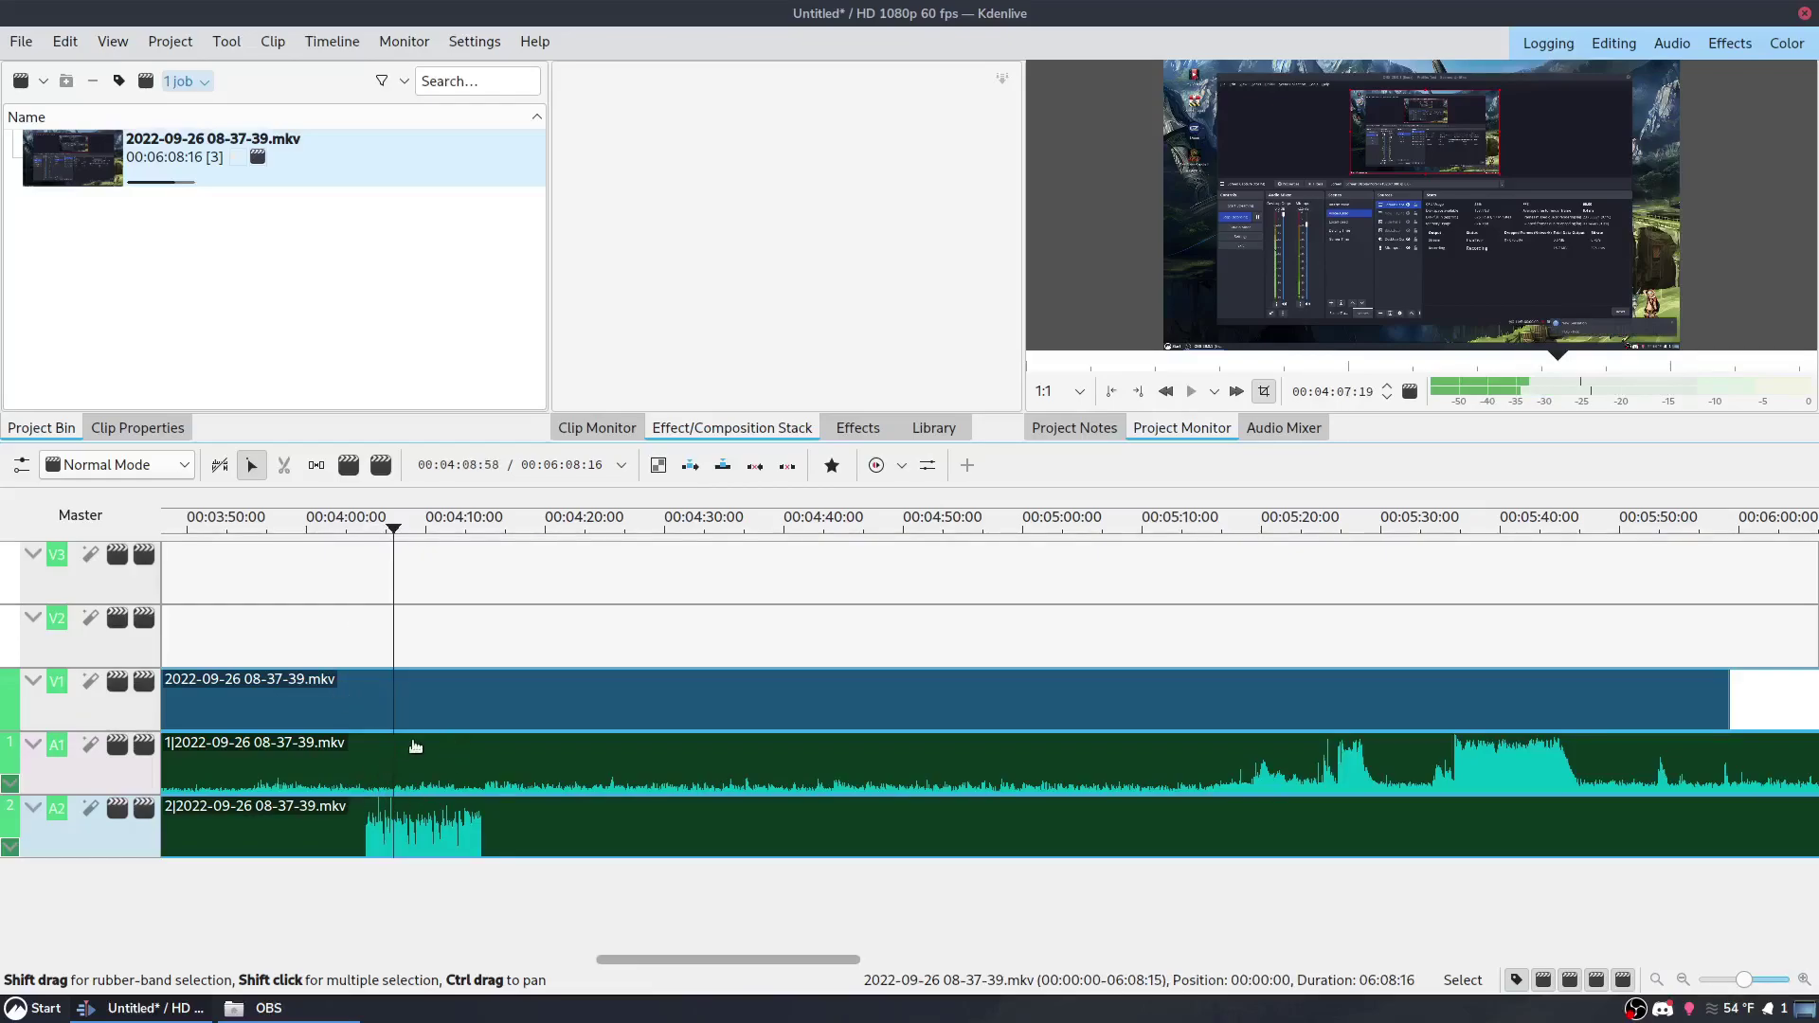
{"action": "scroll", "coordinate": [949, 633], "scroll_direction": "right", "scroll_amount": 5}
{"action": "left_click", "coordinate": [862, 606]}
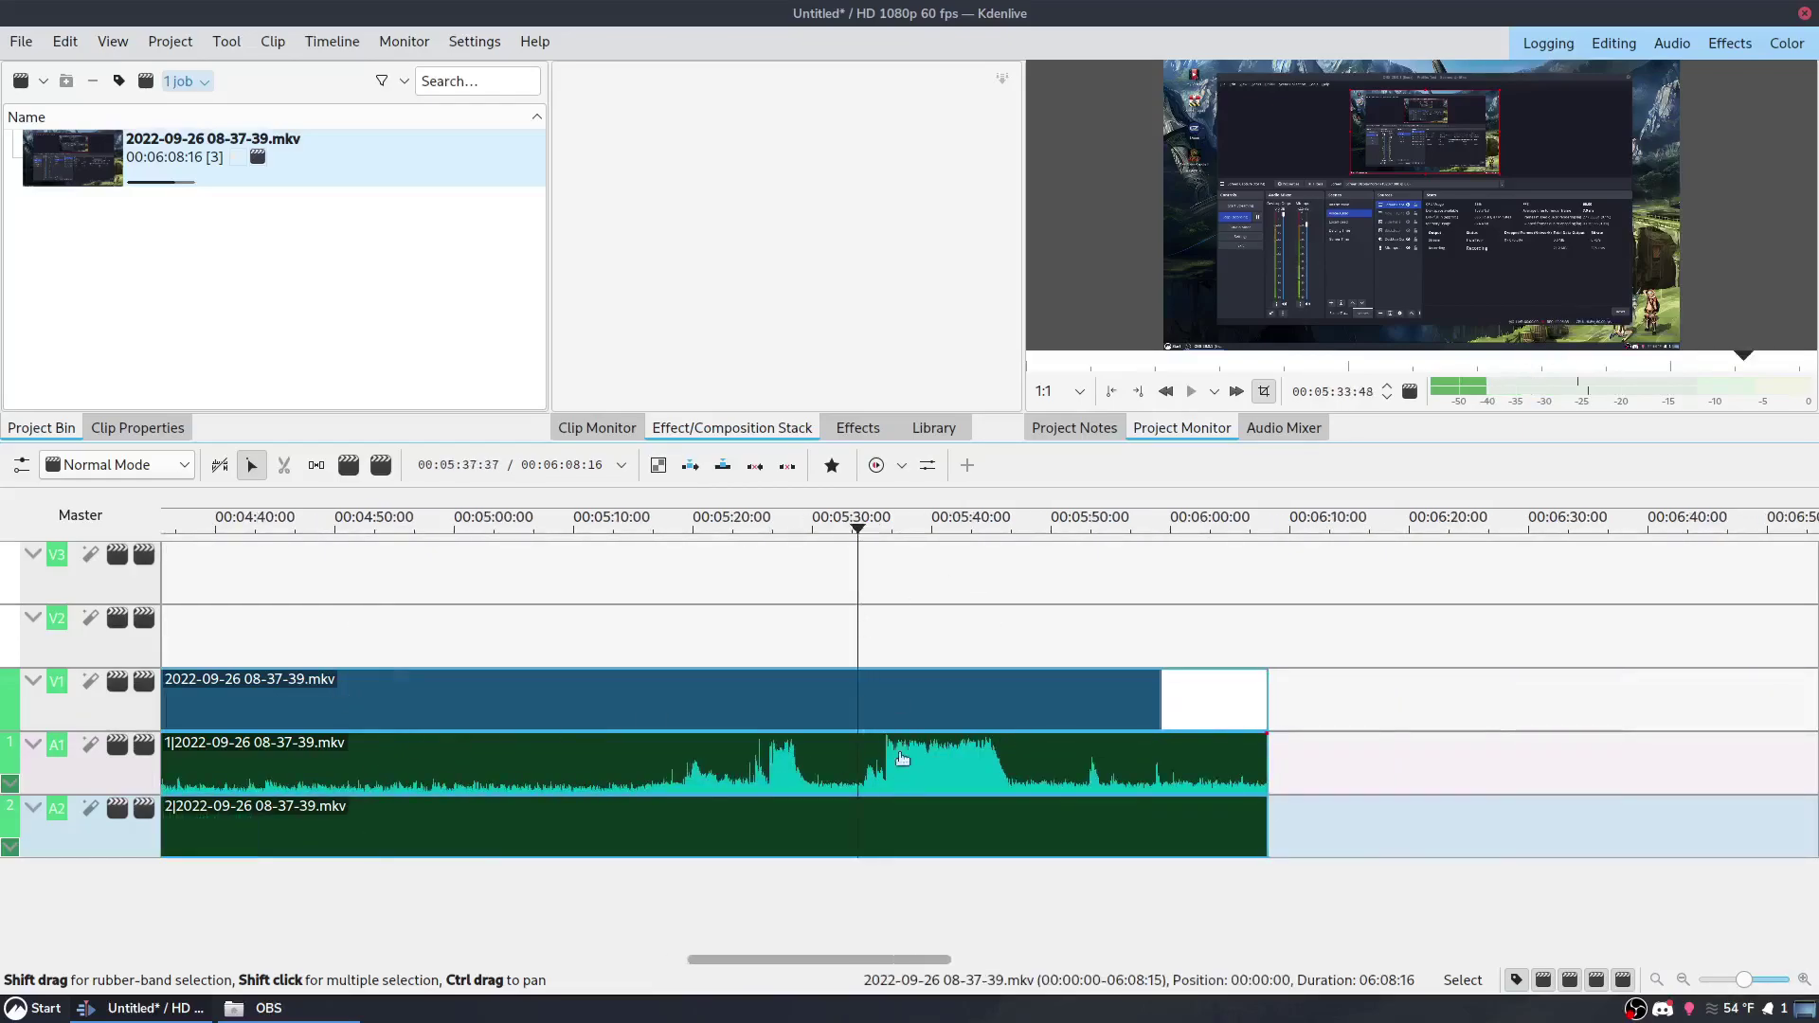
{"action": "left_click", "coordinate": [649, 624]}
{"action": "left_click", "coordinate": [661, 632]}
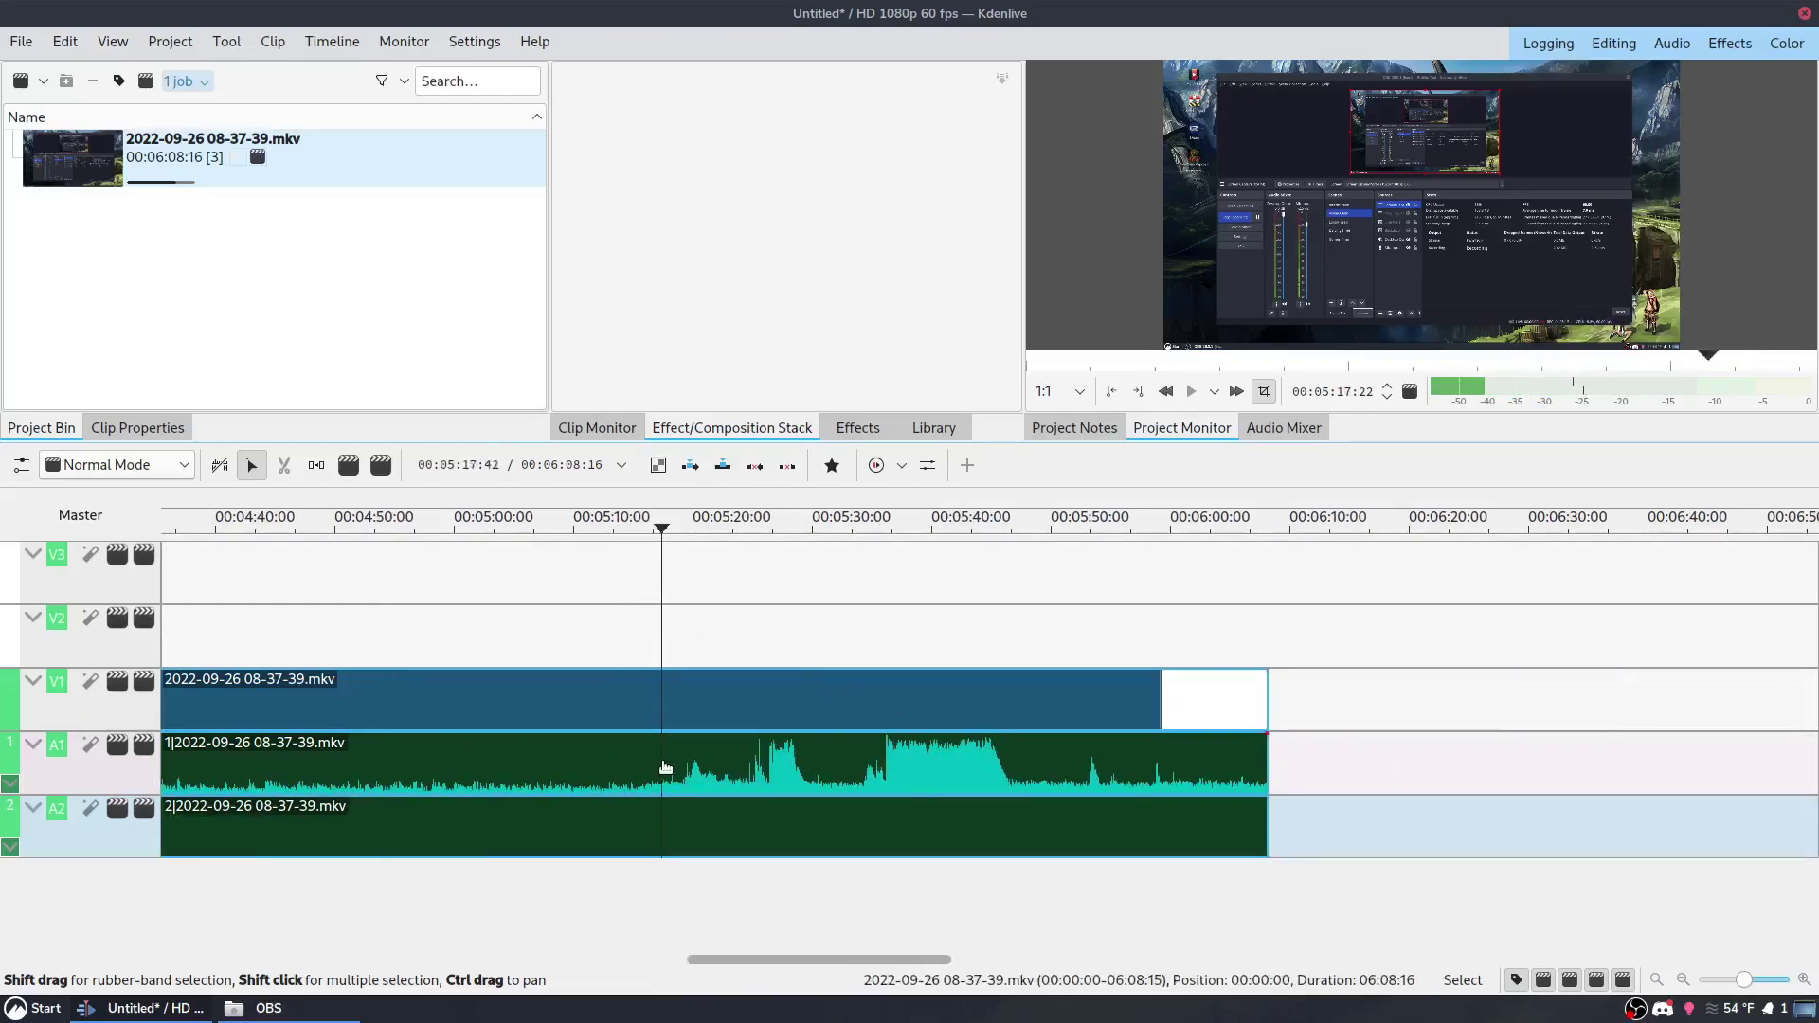
Razor-cut the clip at the playhead, delete the left part and move the rest to the start
{"action": "key", "text": "x"}
{"action": "left_click", "coordinate": [666, 760]}
{"action": "key", "text": "s"}
{"action": "left_click", "coordinate": [594, 709]}
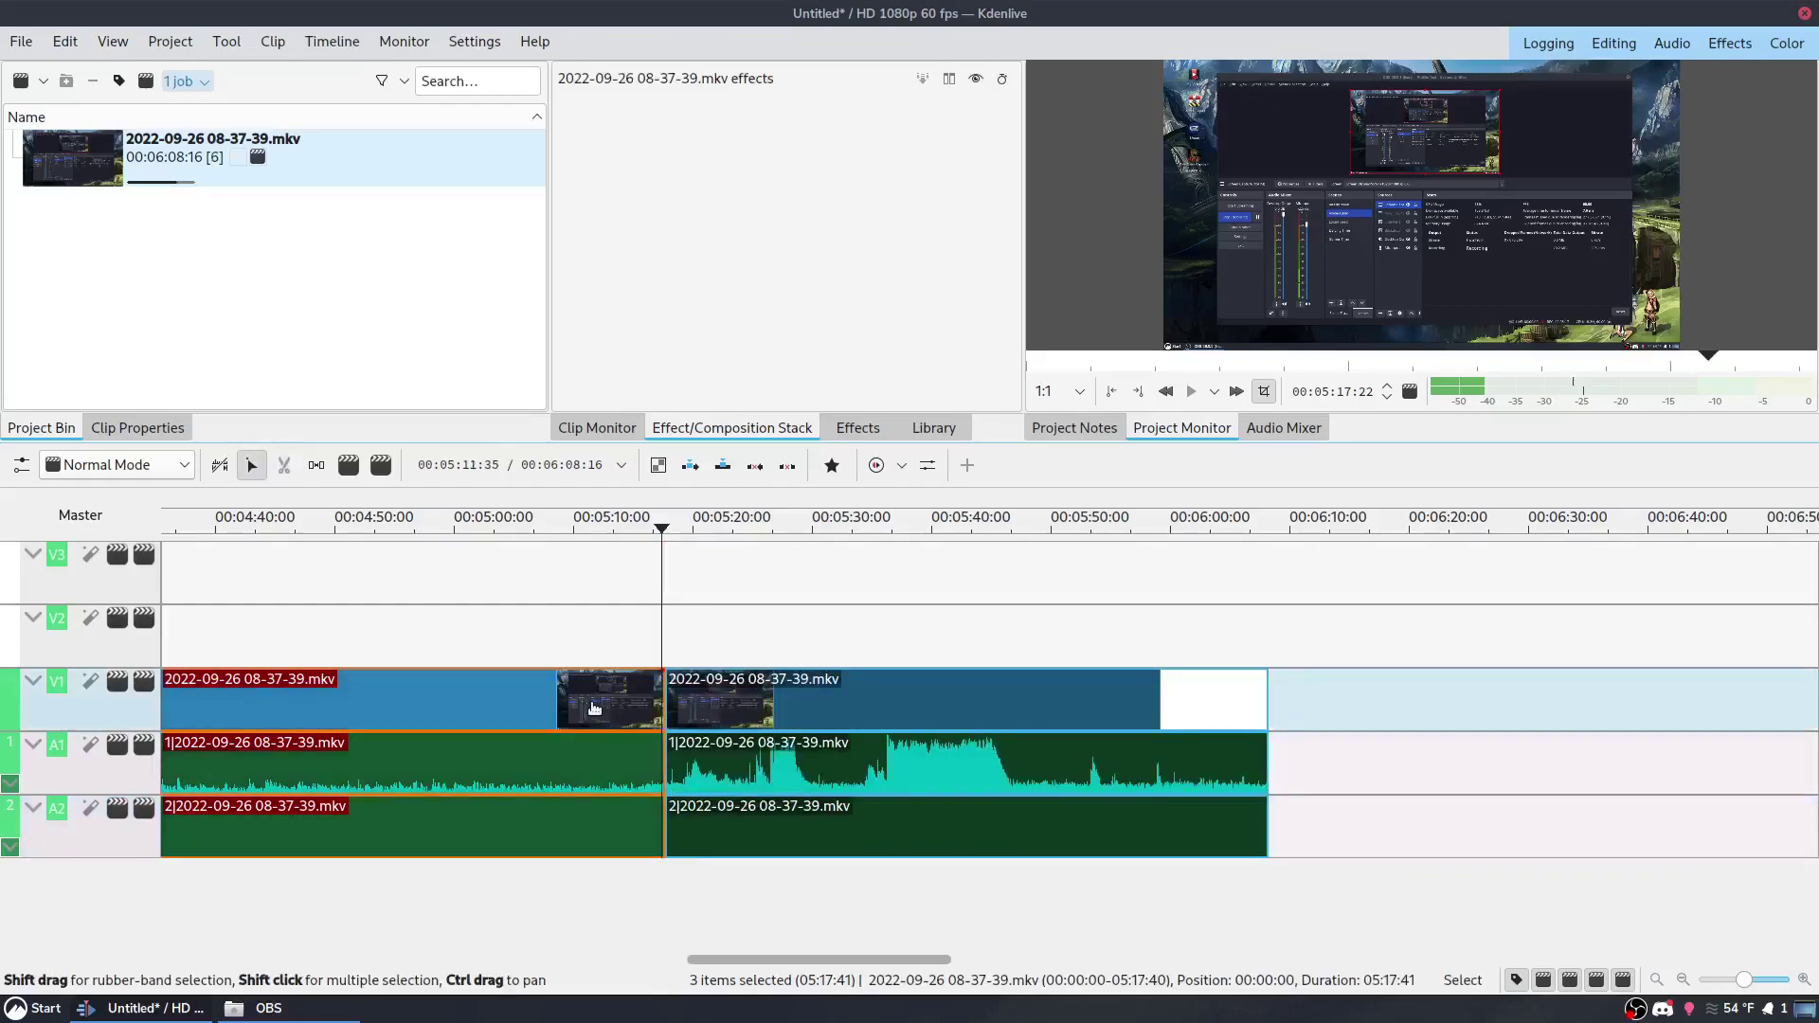
{"action": "key", "text": "Delete"}
{"action": "scroll", "coordinate": [594, 709], "scroll_direction": "down", "scroll_amount": 3}
{"action": "left_click", "coordinate": [727, 710]}
{"action": "left_click_drag", "start_coordinate": [747, 710], "coordinate": [209, 706]}
{"action": "left_click", "coordinate": [405, 655]}
{"action": "key", "text": "Home"}
Trim away the clip's opening seconds and move it back to the timeline start
{"action": "scroll", "coordinate": [332, 619], "scroll_direction": "up", "scroll_amount": 5}
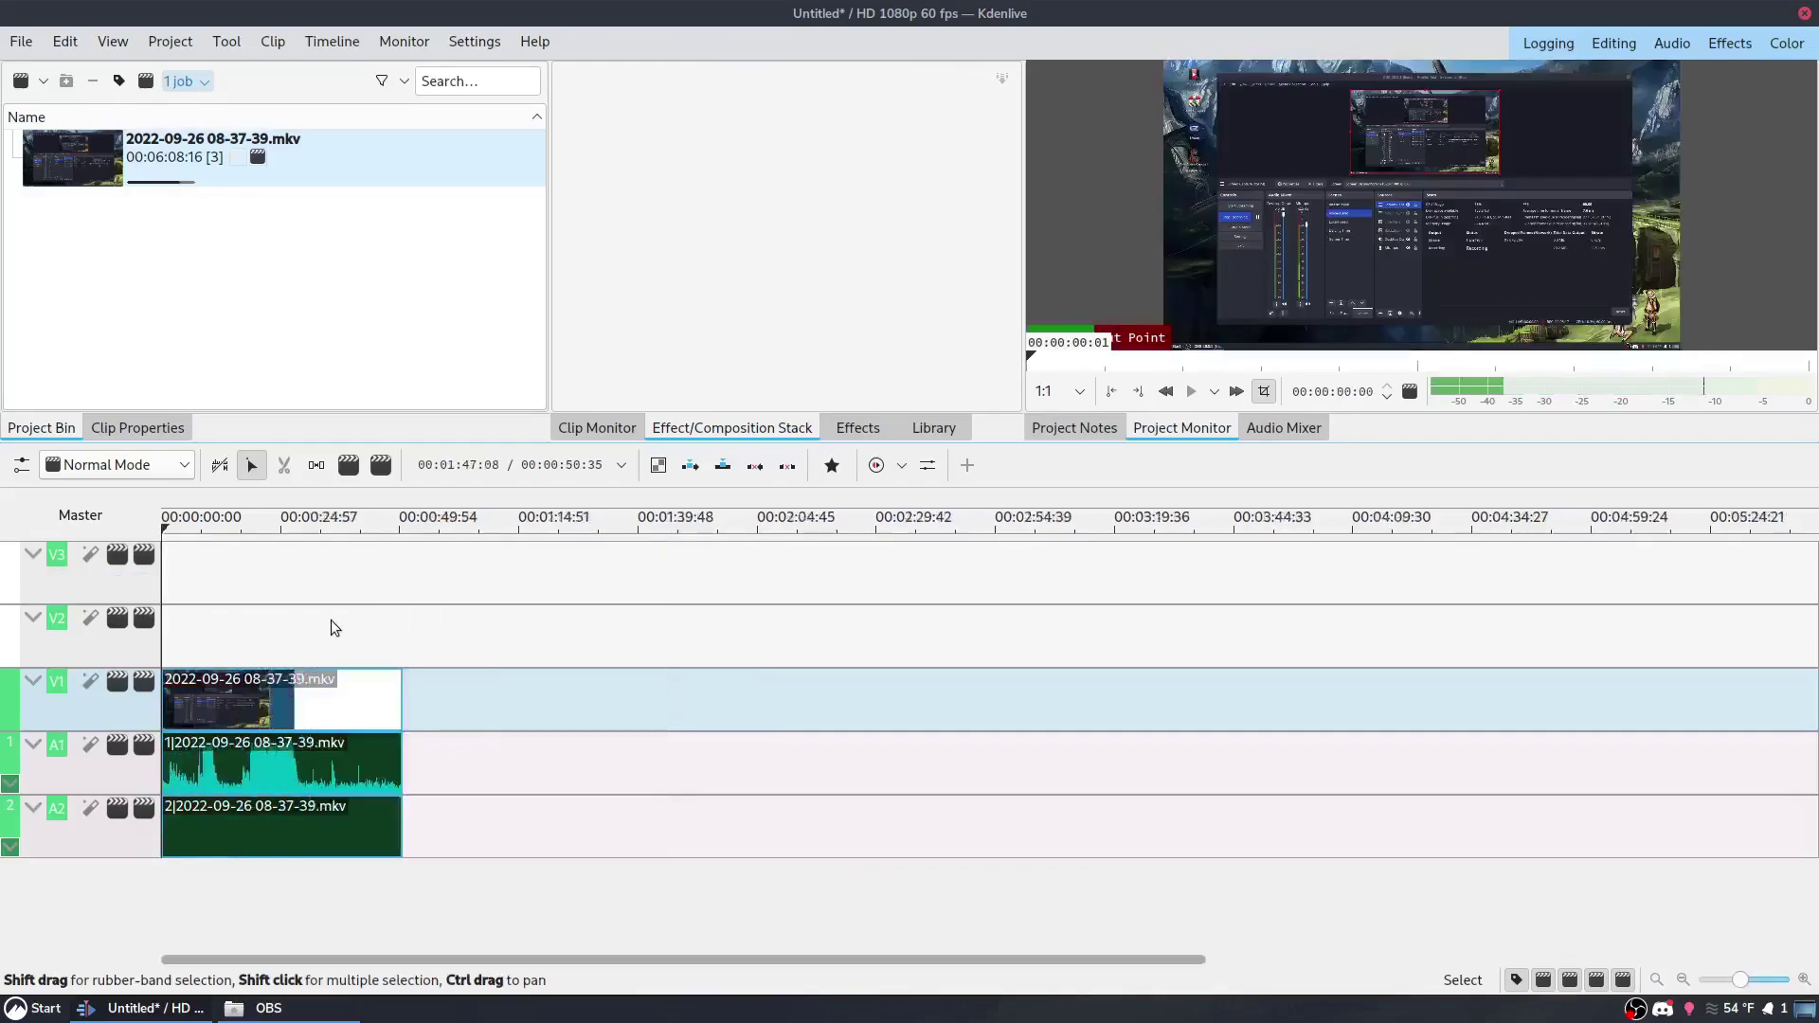
{"action": "scroll", "coordinate": [360, 629], "scroll_direction": "up", "scroll_amount": 3}
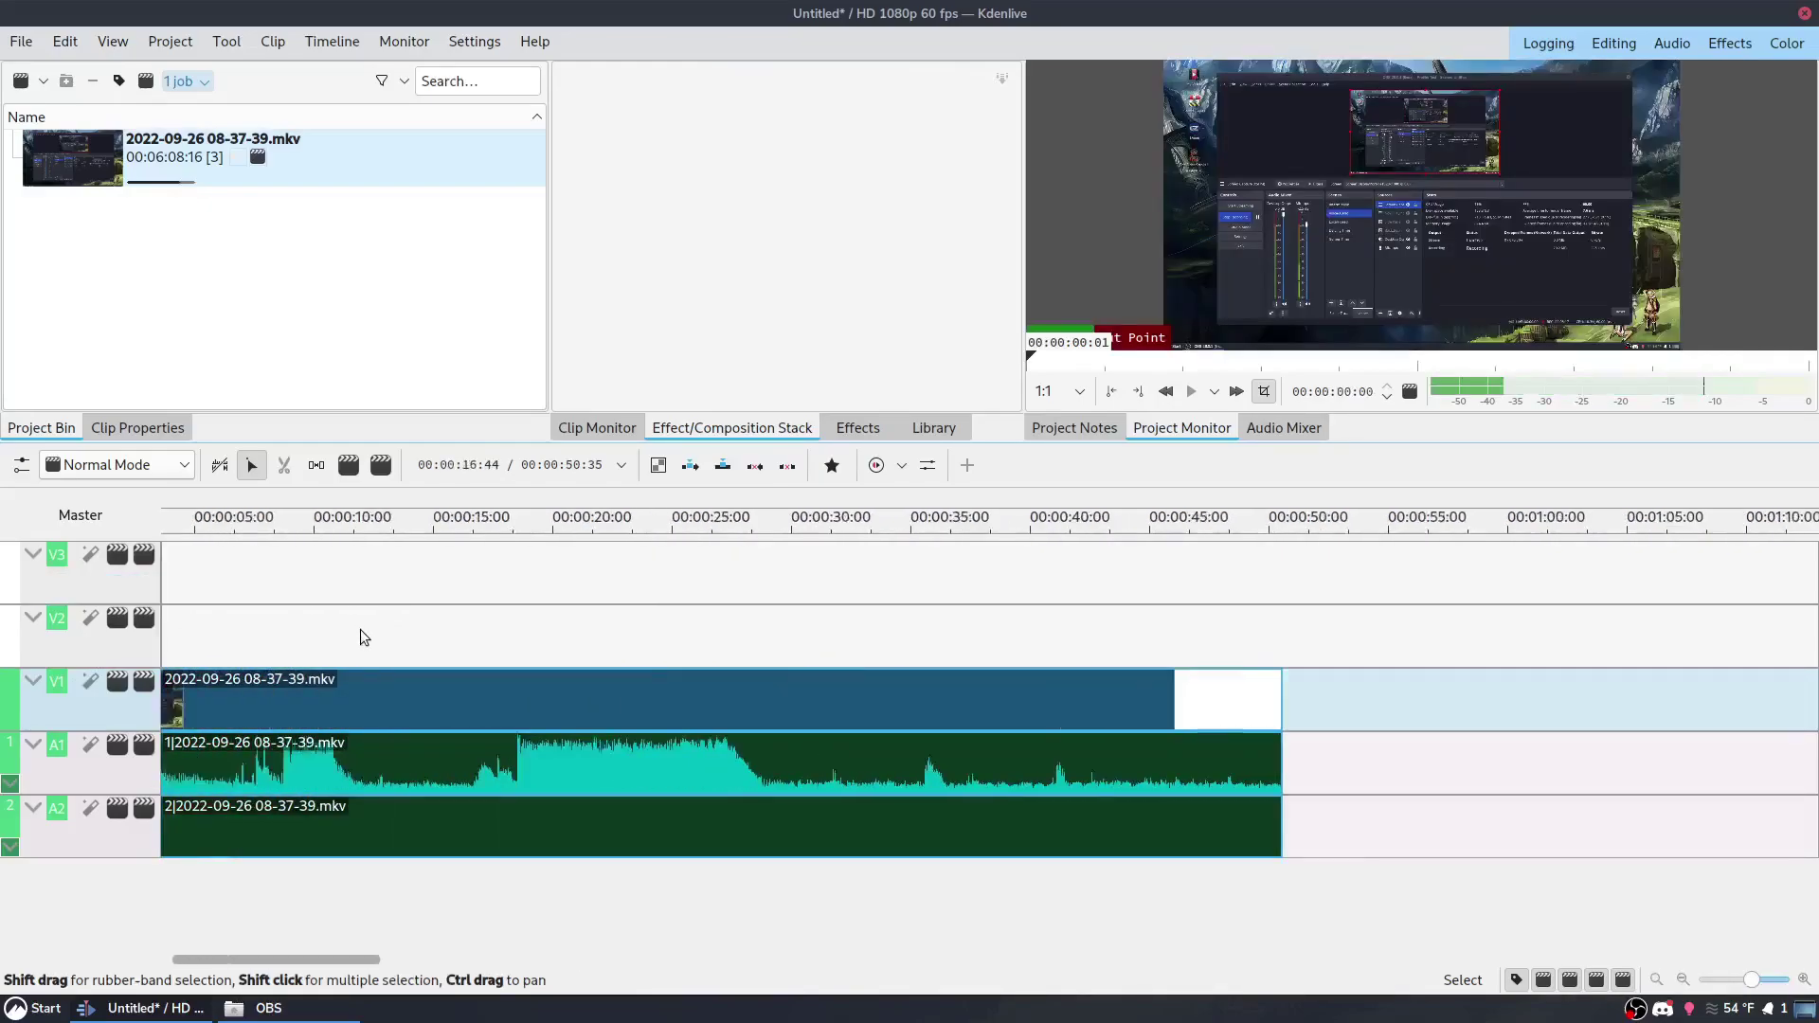
{"action": "left_click", "coordinate": [500, 610]}
{"action": "left_click", "coordinate": [542, 614]}
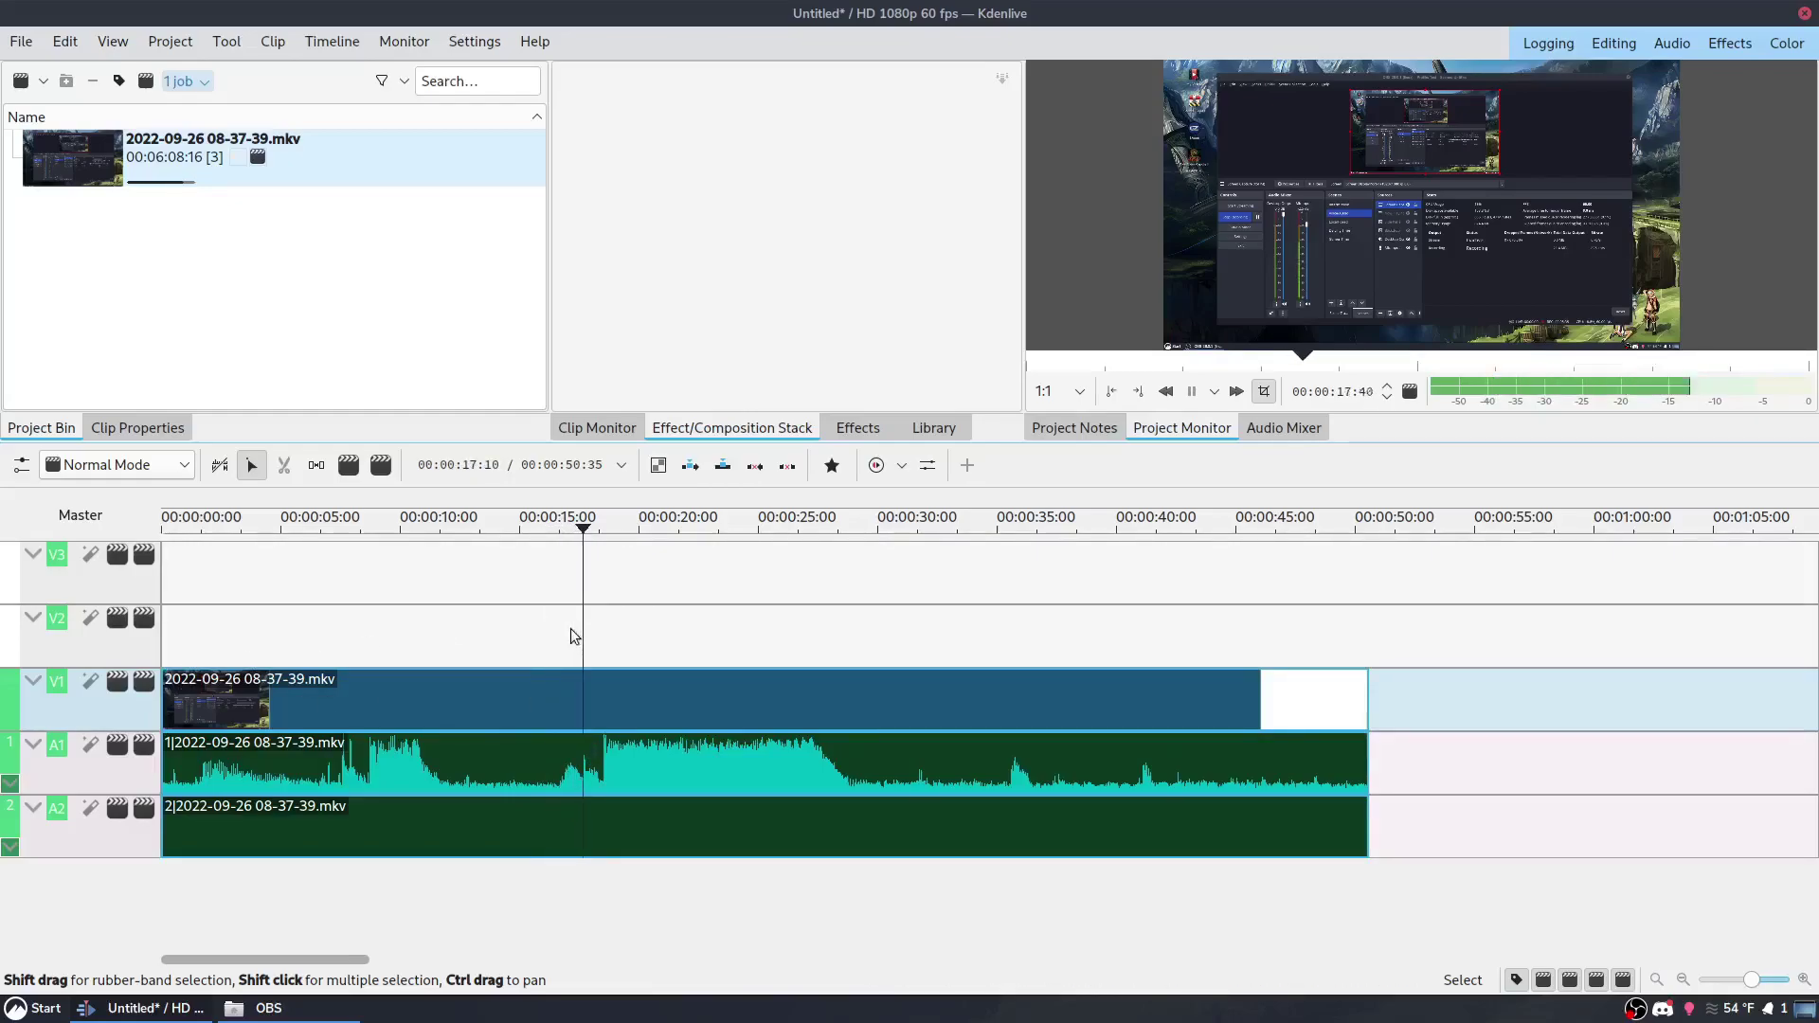
{"action": "key", "text": "space"}
{"action": "left_click_drag", "start_coordinate": [164, 706], "coordinate": [565, 725]}
{"action": "left_click_drag", "start_coordinate": [690, 731], "coordinate": [296, 732]}
Play the excerpt from the start and trim its end down to 00:13:28
{"action": "left_click", "coordinate": [190, 622]}
{"action": "key", "text": "Home"}
{"action": "key", "text": "space"}
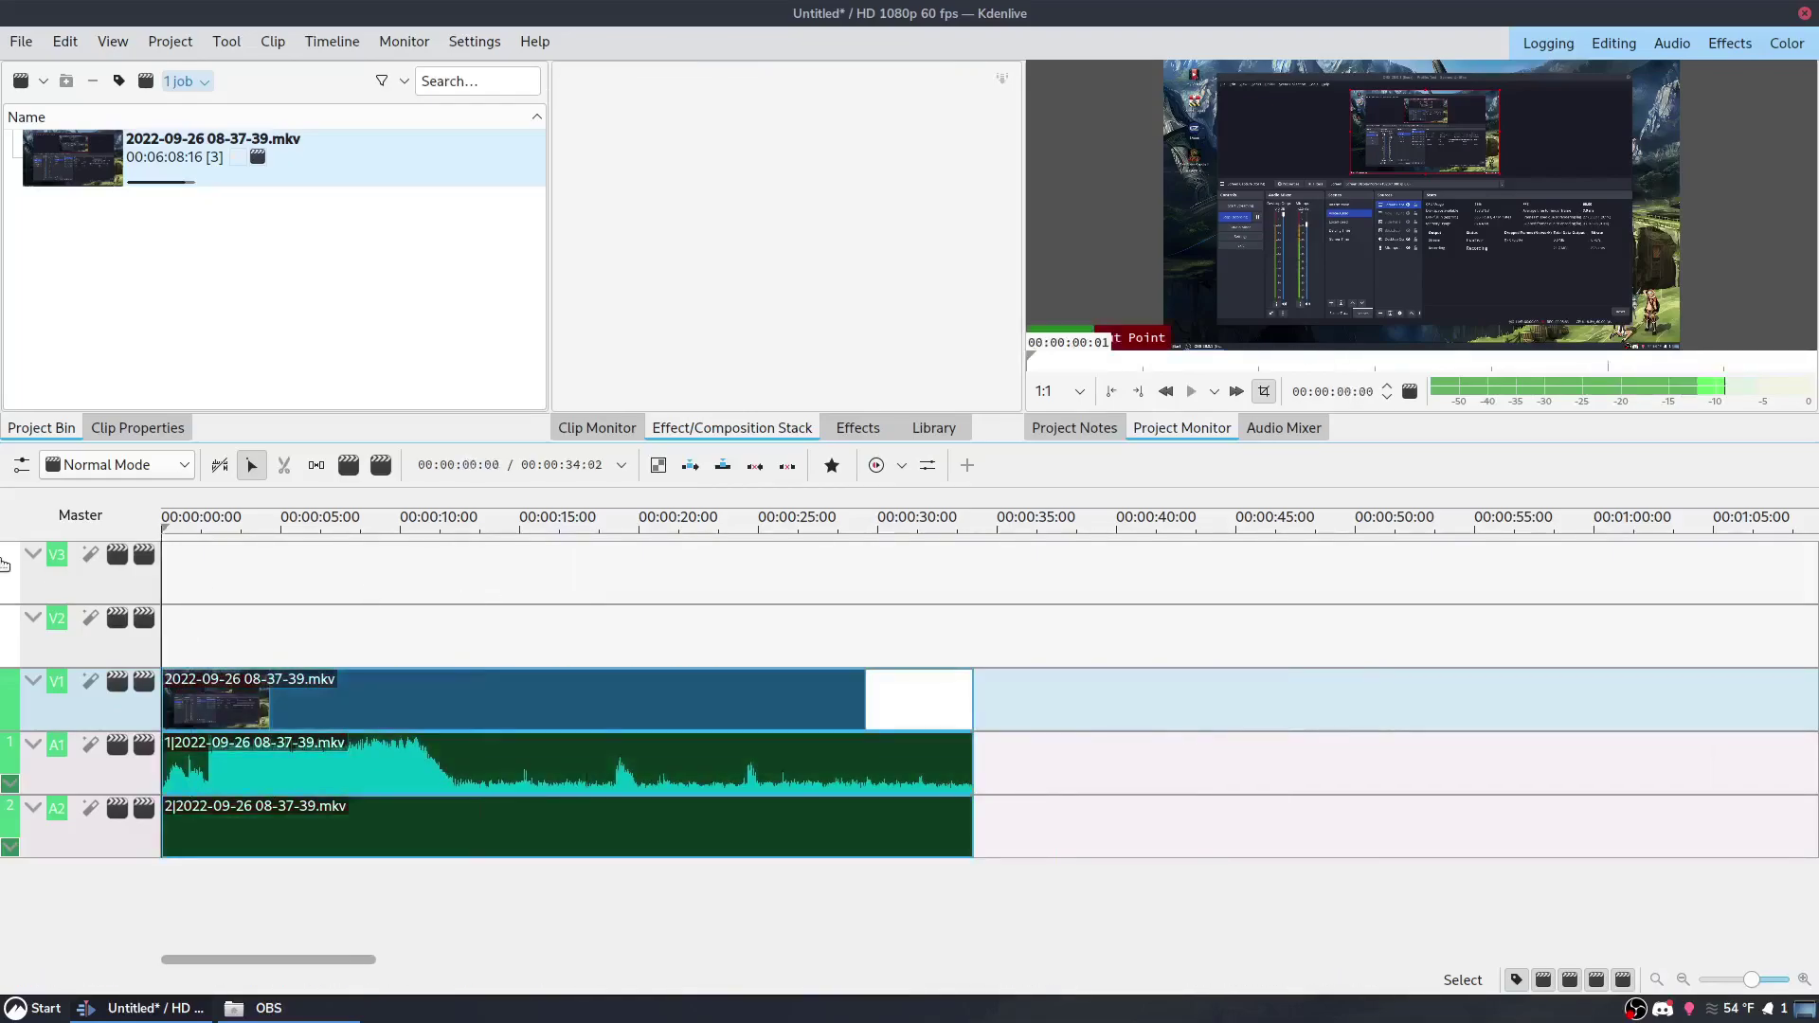
{"action": "scroll", "coordinate": [243, 658], "scroll_direction": "up", "scroll_amount": 3}
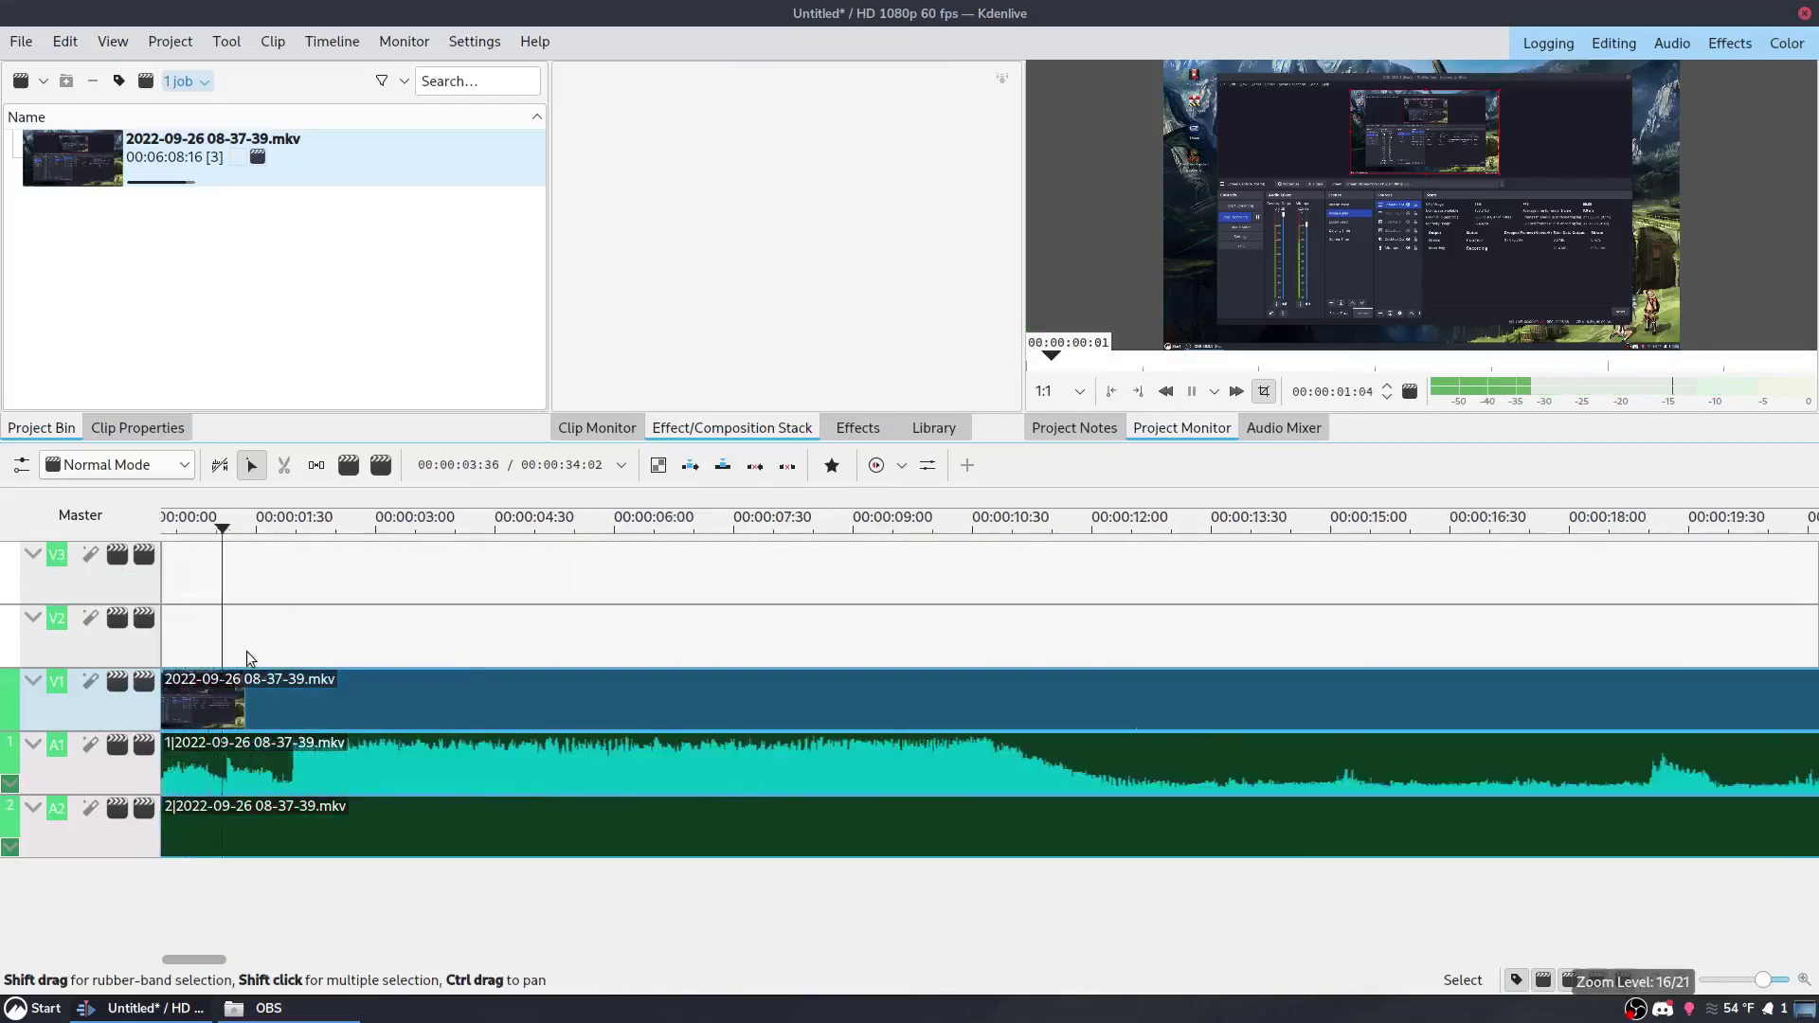
{"action": "scroll", "coordinate": [642, 799], "scroll_direction": "down", "scroll_amount": 2}
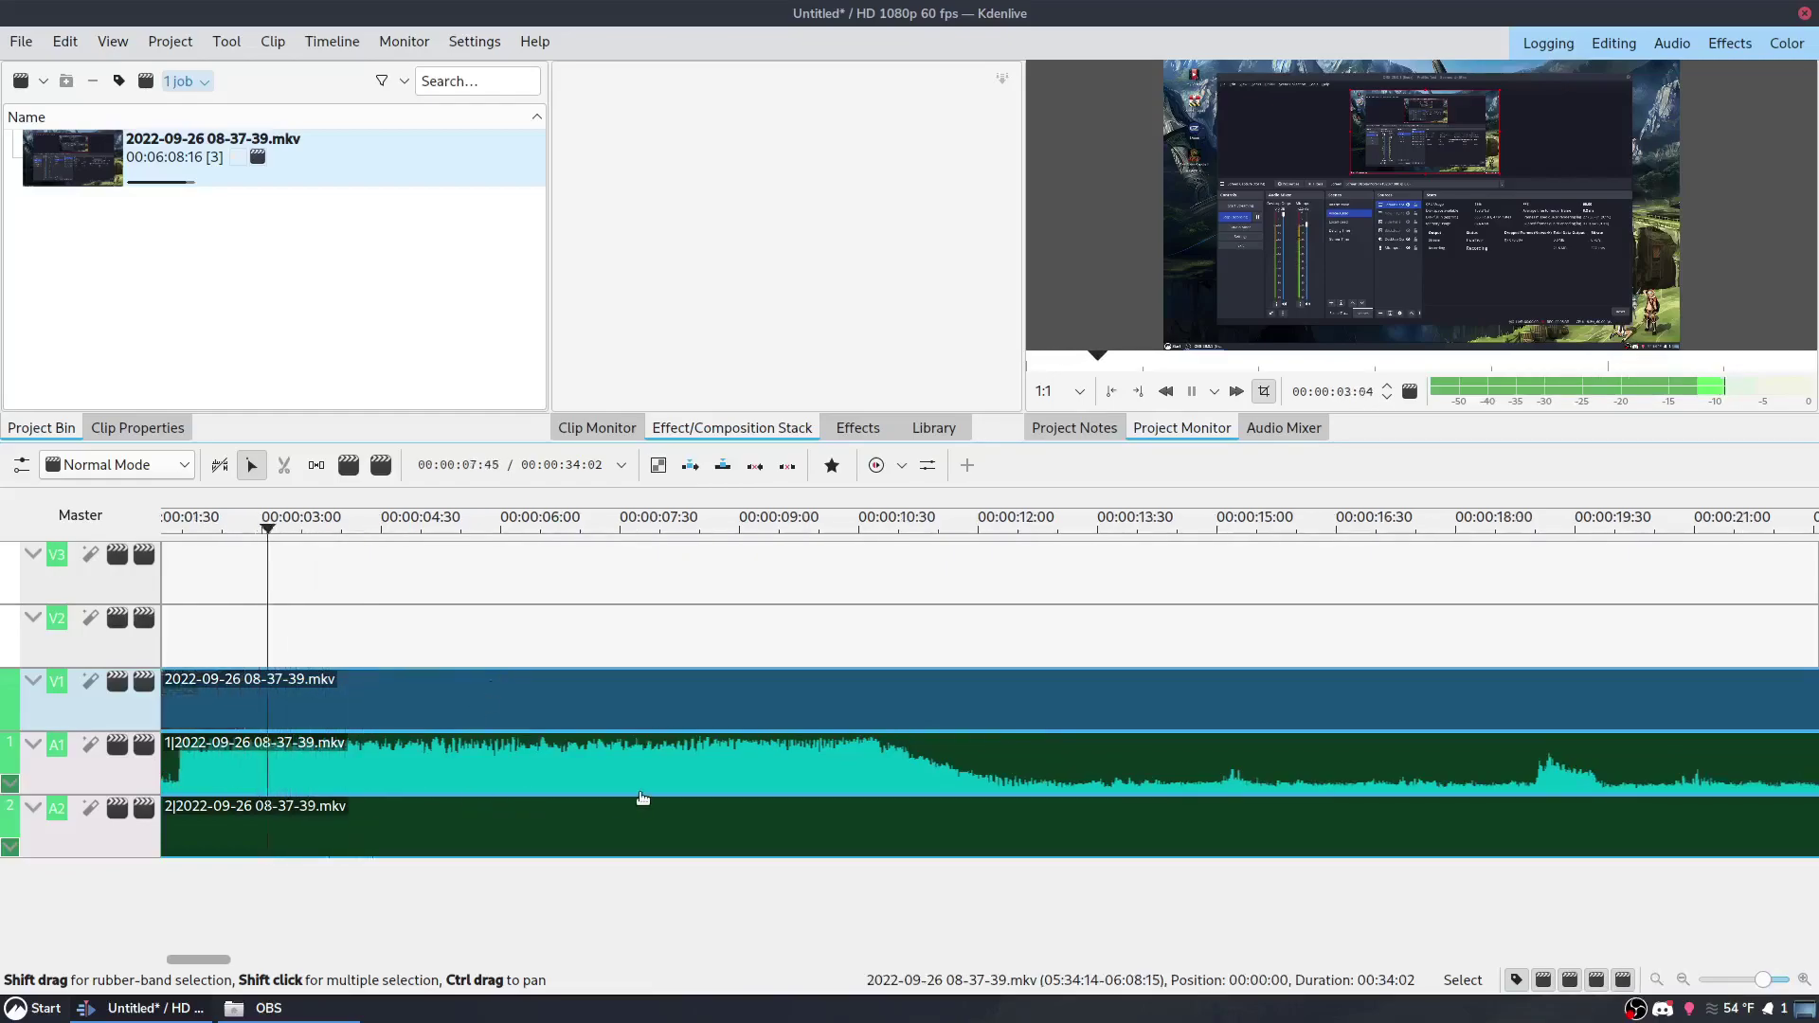
{"action": "key", "text": "space"}
{"action": "scroll", "coordinate": [642, 799], "scroll_direction": "down", "scroll_amount": 2}
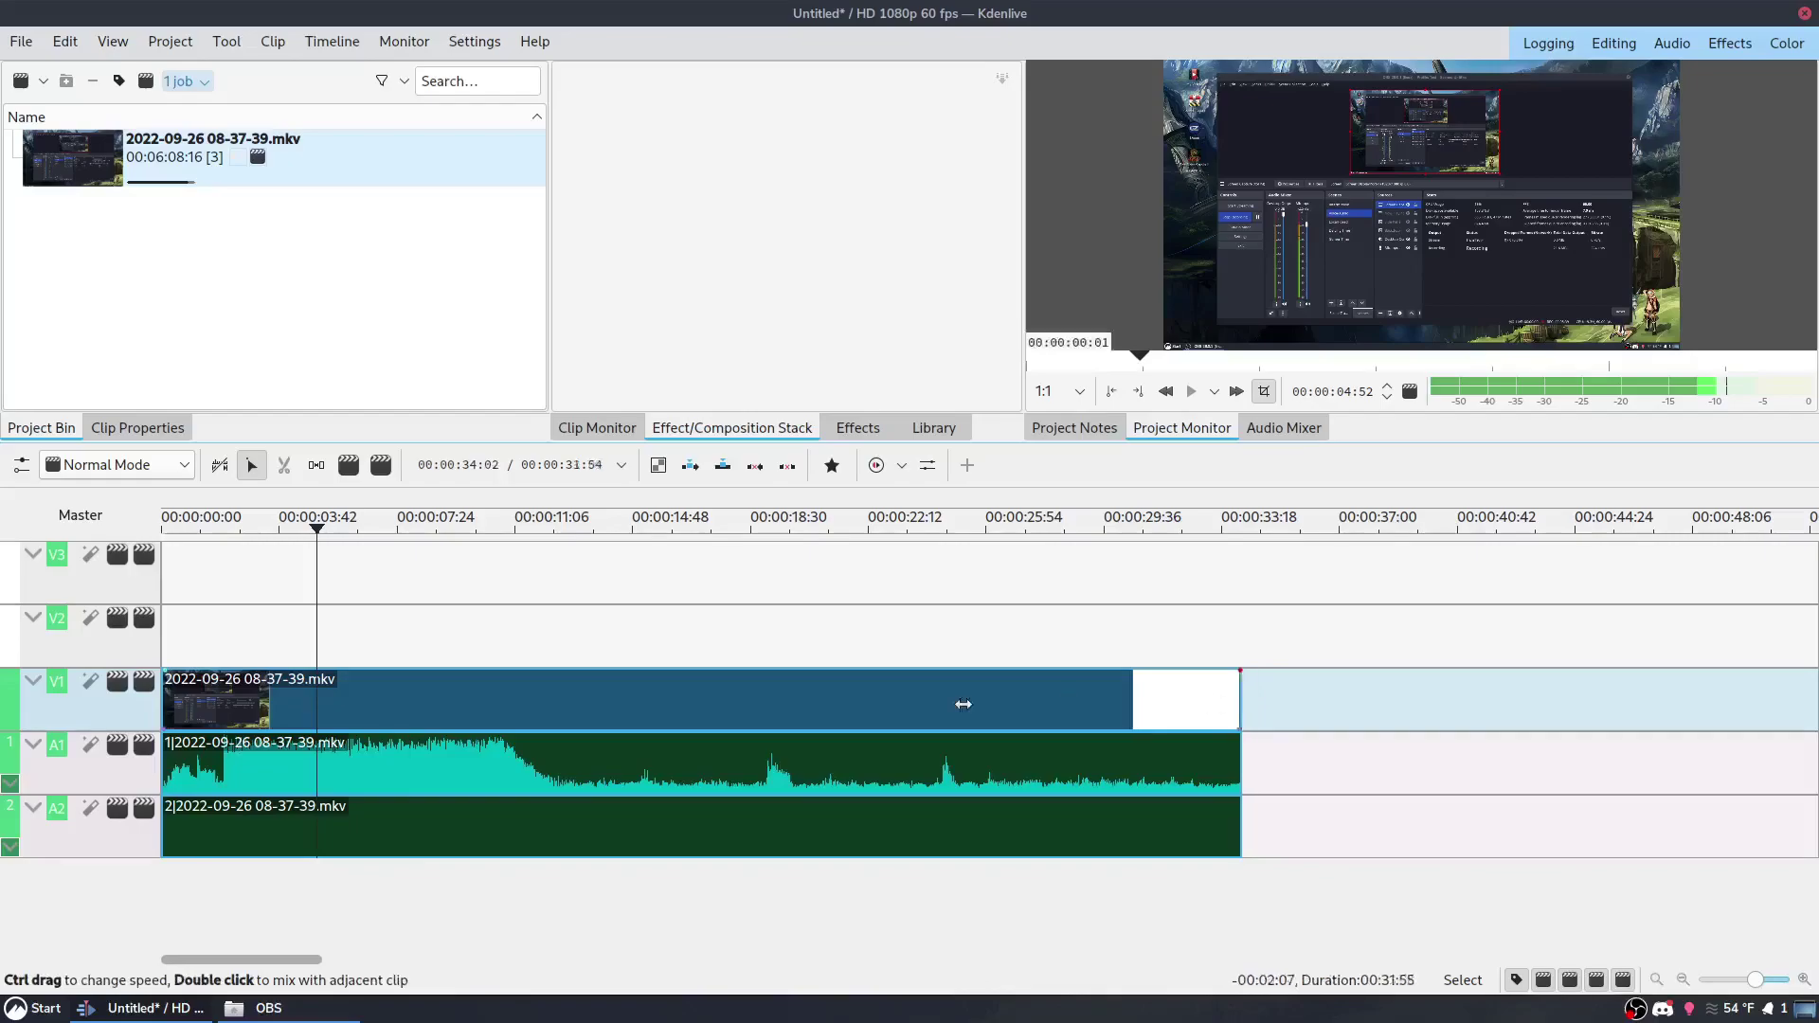
{"action": "left_click_drag", "start_coordinate": [1241, 703], "coordinate": [588, 746]}
{"action": "key", "text": "Home"}
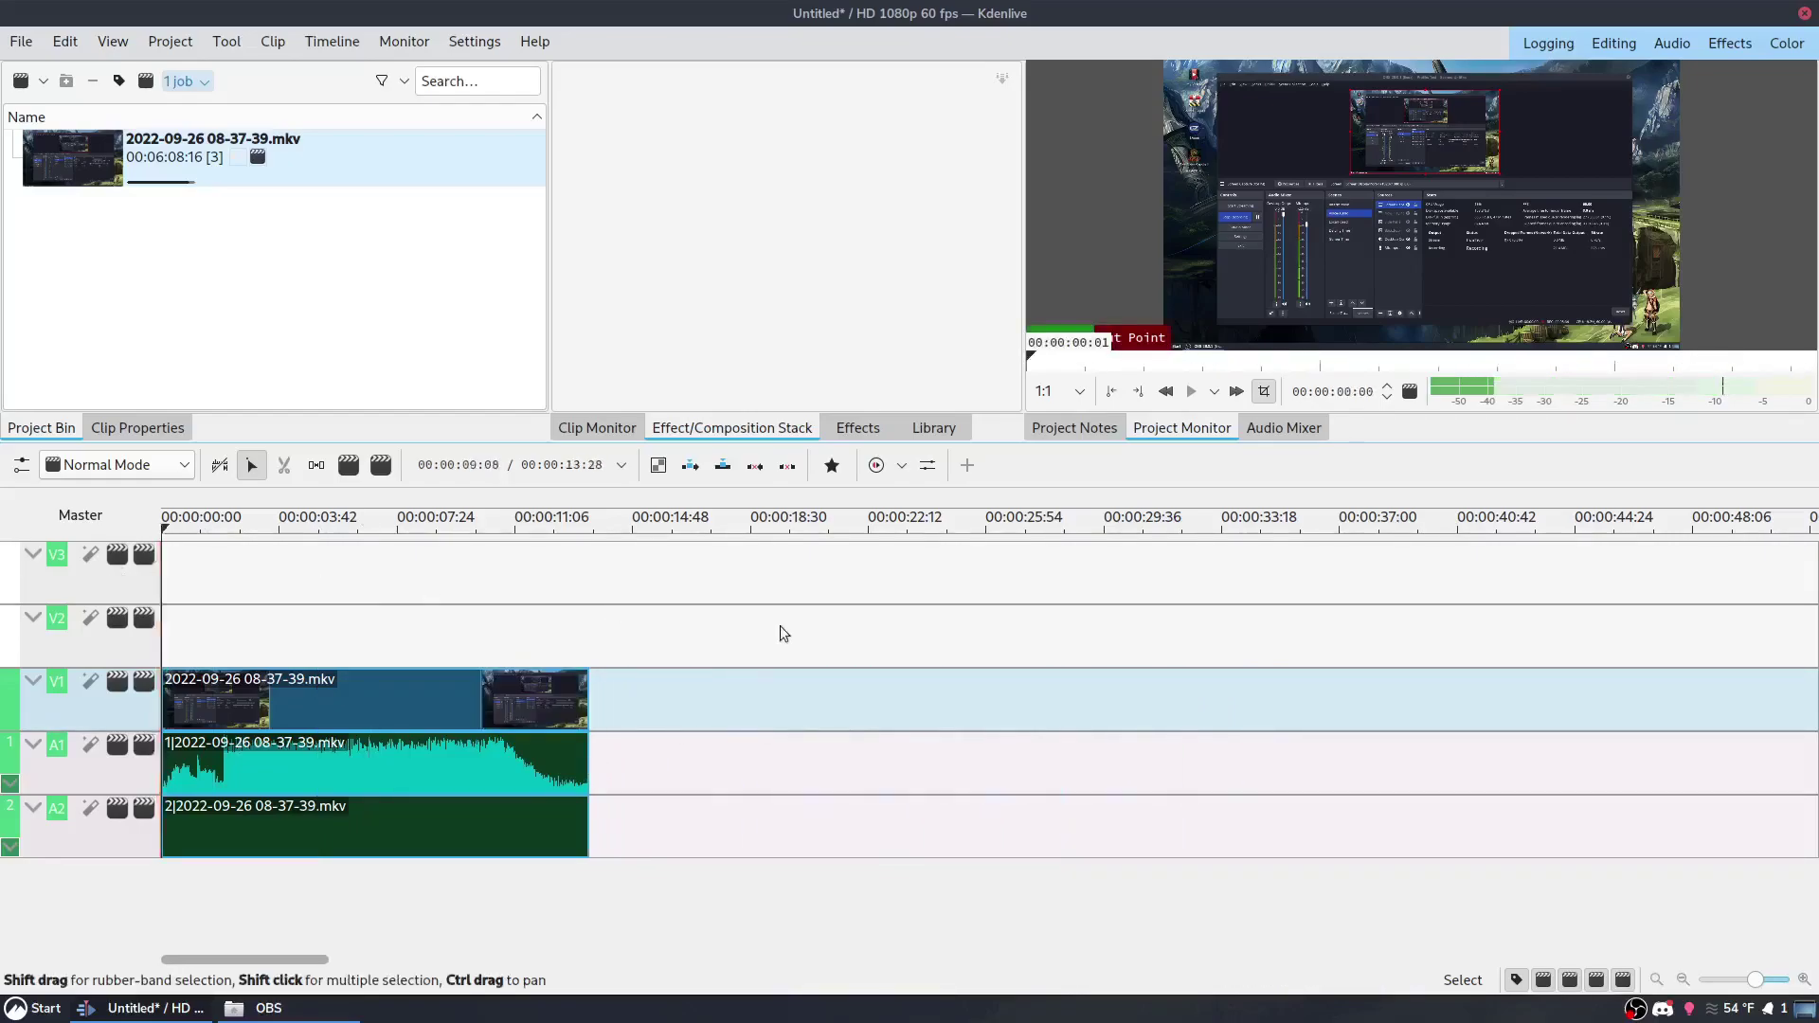
{"action": "scroll", "coordinate": [414, 715], "scroll_direction": "up", "scroll_amount": 1}
Ungroup the clip and delete its V1 video and A2 audio parts
{"action": "right_click", "coordinate": [417, 713]}
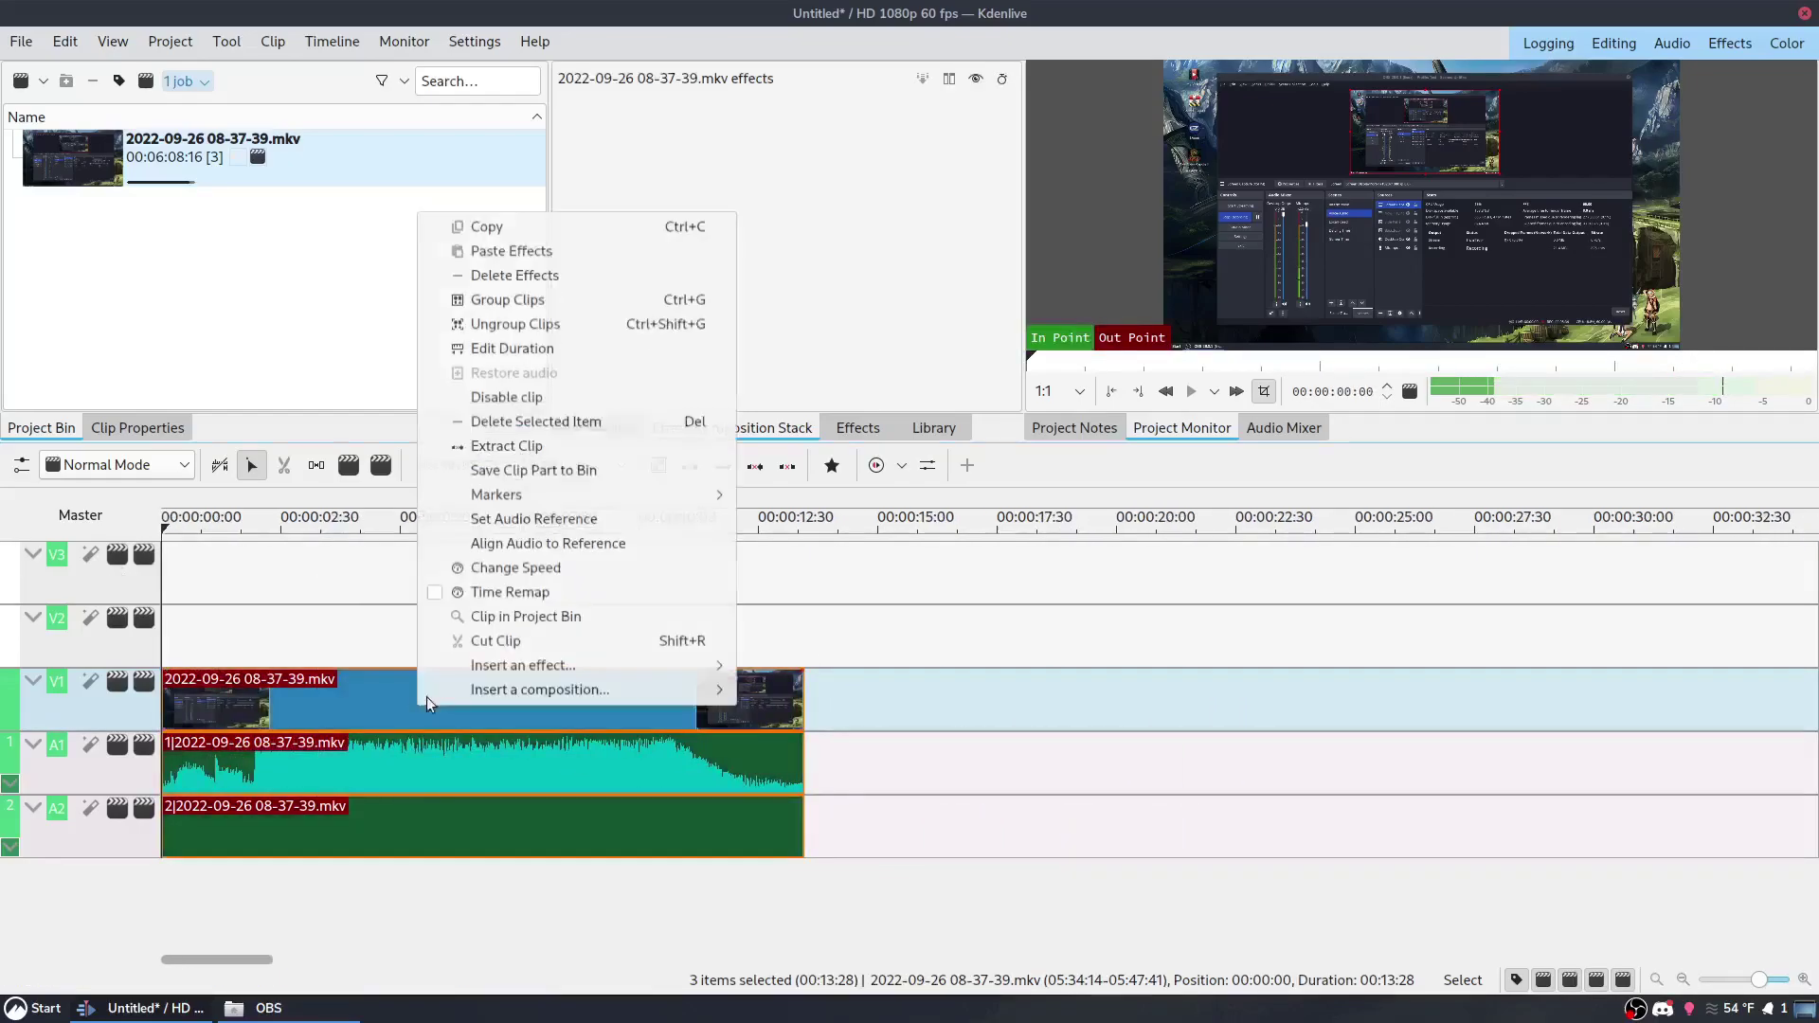
{"action": "left_click", "coordinate": [489, 319]}
{"action": "left_click", "coordinate": [452, 691]}
{"action": "key", "text": "Delete"}
{"action": "left_click", "coordinate": [447, 815]}
{"action": "key", "text": "Delete"}
Render the project to untitled.wav with the Audio only WAV preset
{"action": "key", "text": "ctrl+Return"}
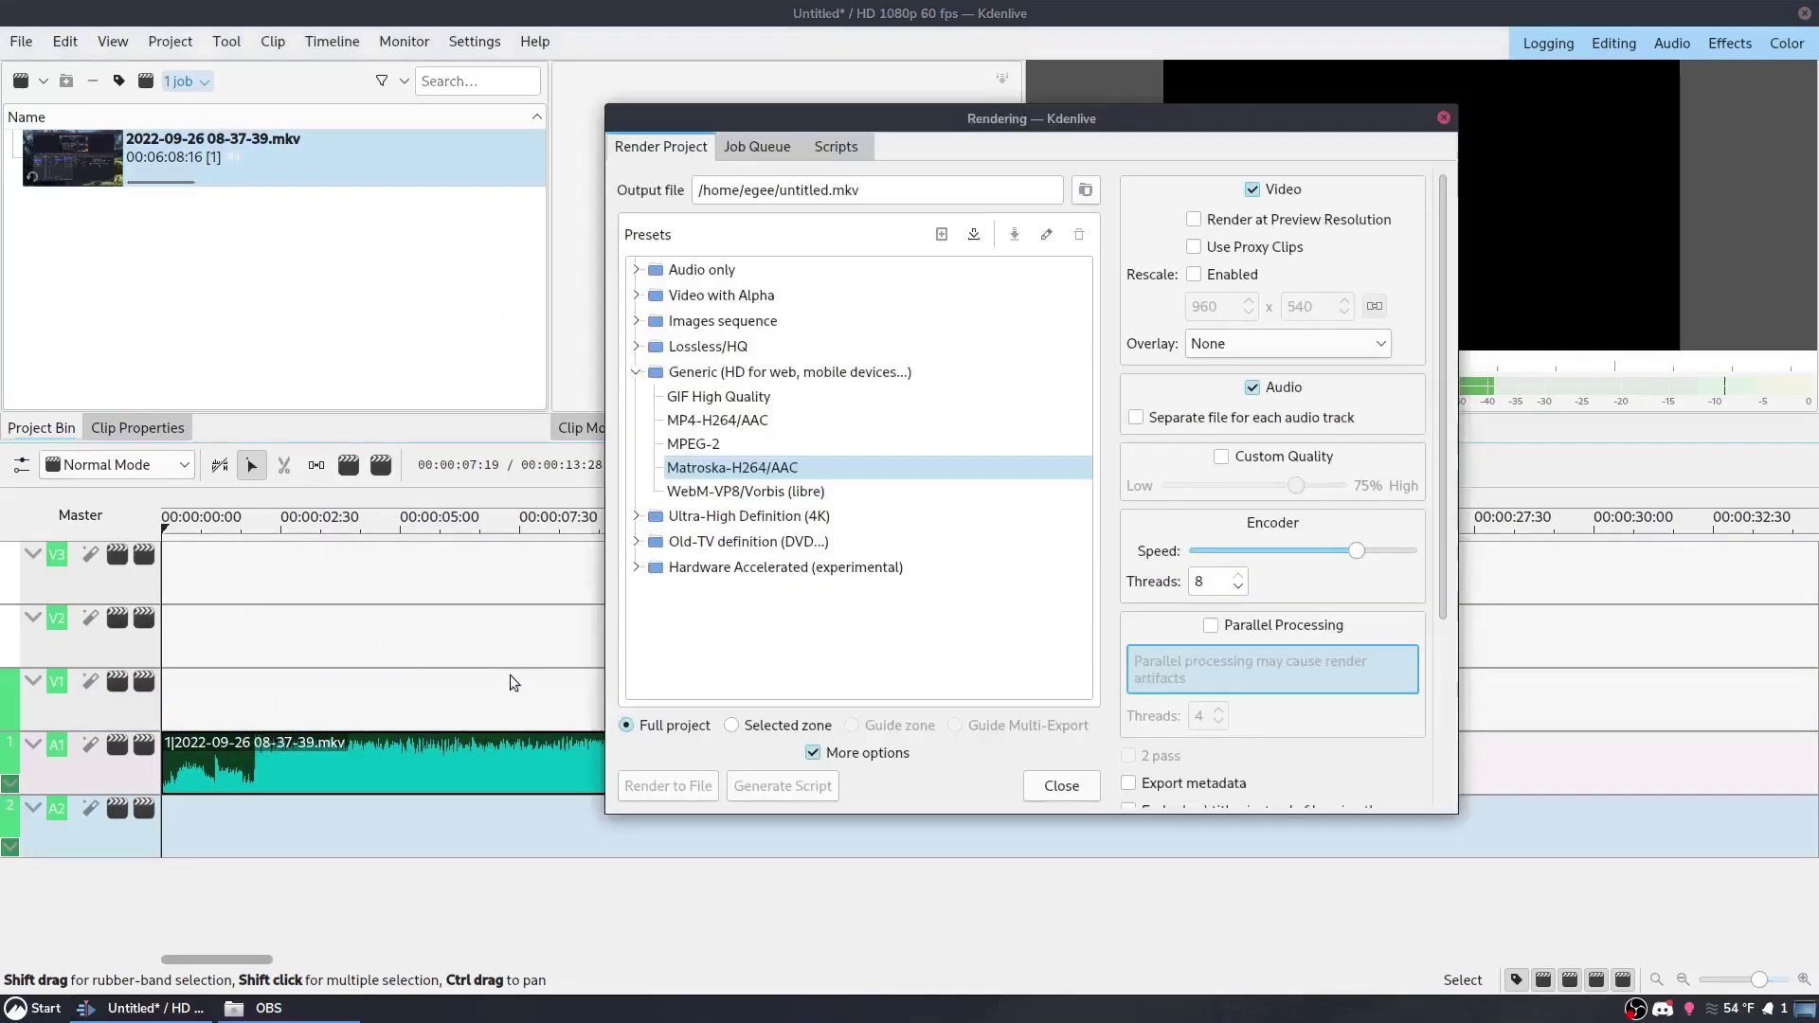
{"action": "left_click", "coordinate": [637, 270]}
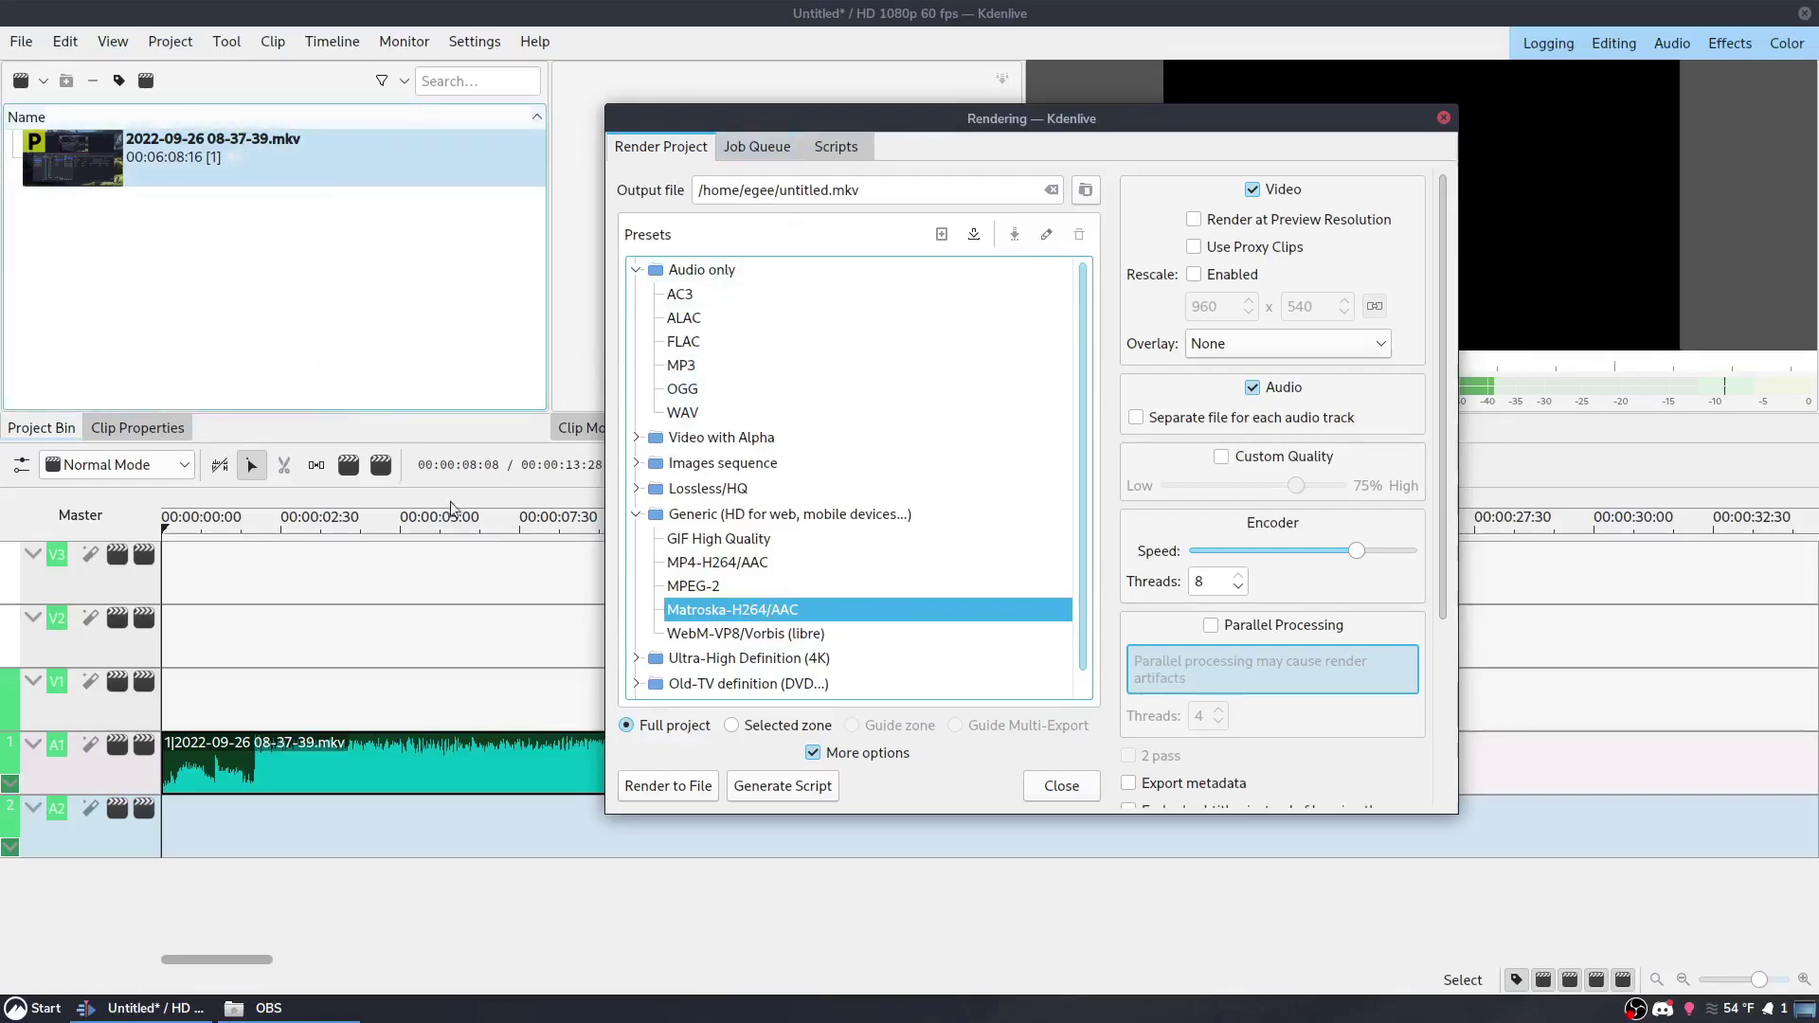
{"action": "left_click", "coordinate": [729, 412]}
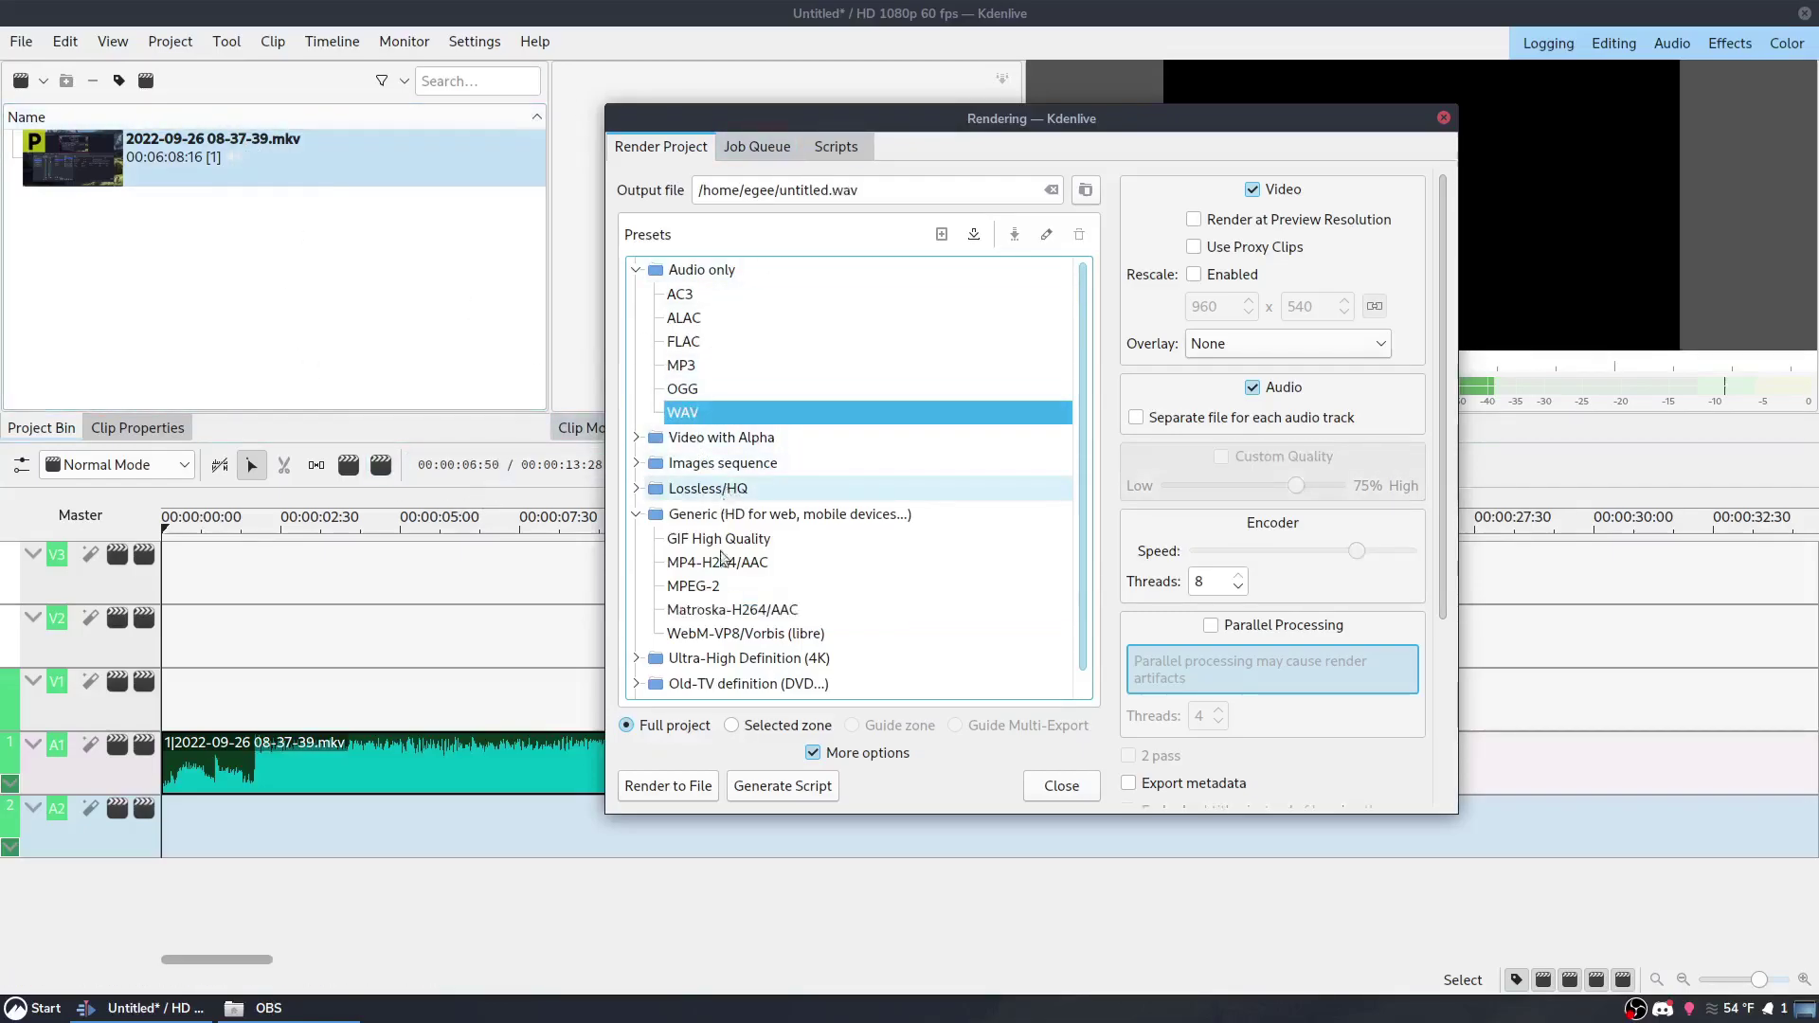
{"action": "left_click", "coordinate": [668, 787]}
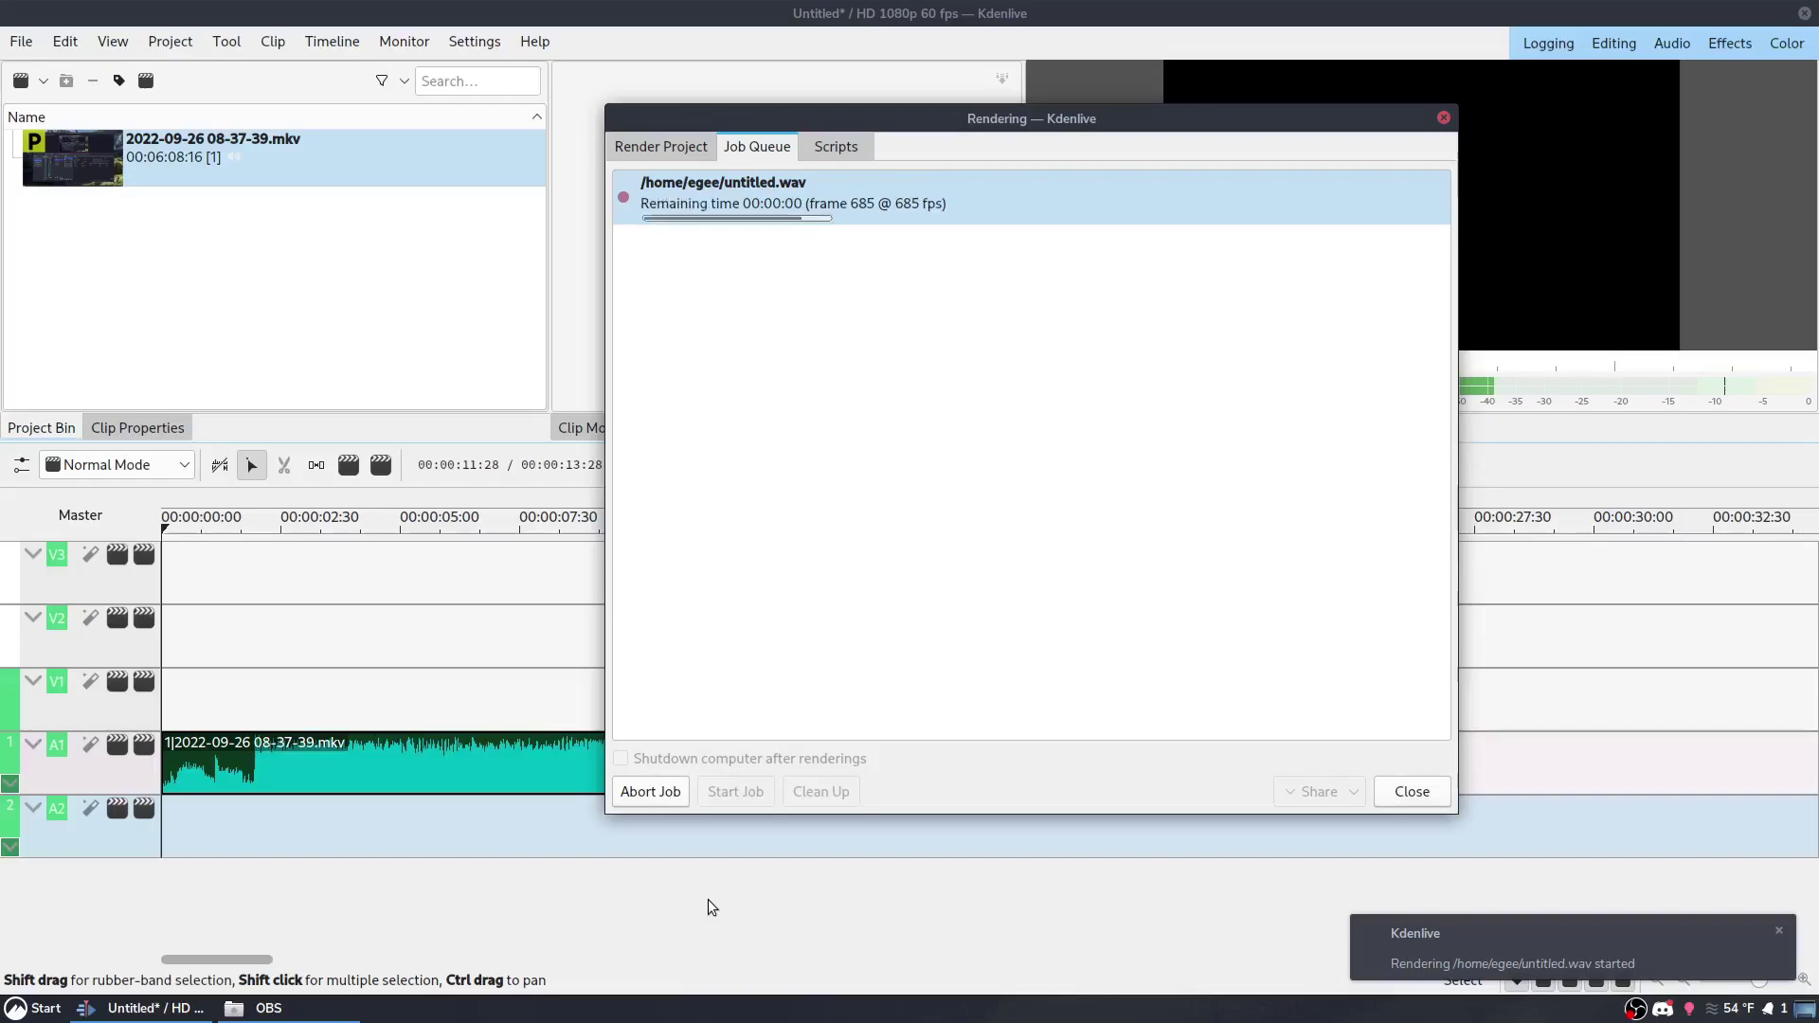
Go to the home folder in the file manager and play the 2.6 MB untitled.wav in mpv
{"action": "left_click", "coordinate": [685, 200]}
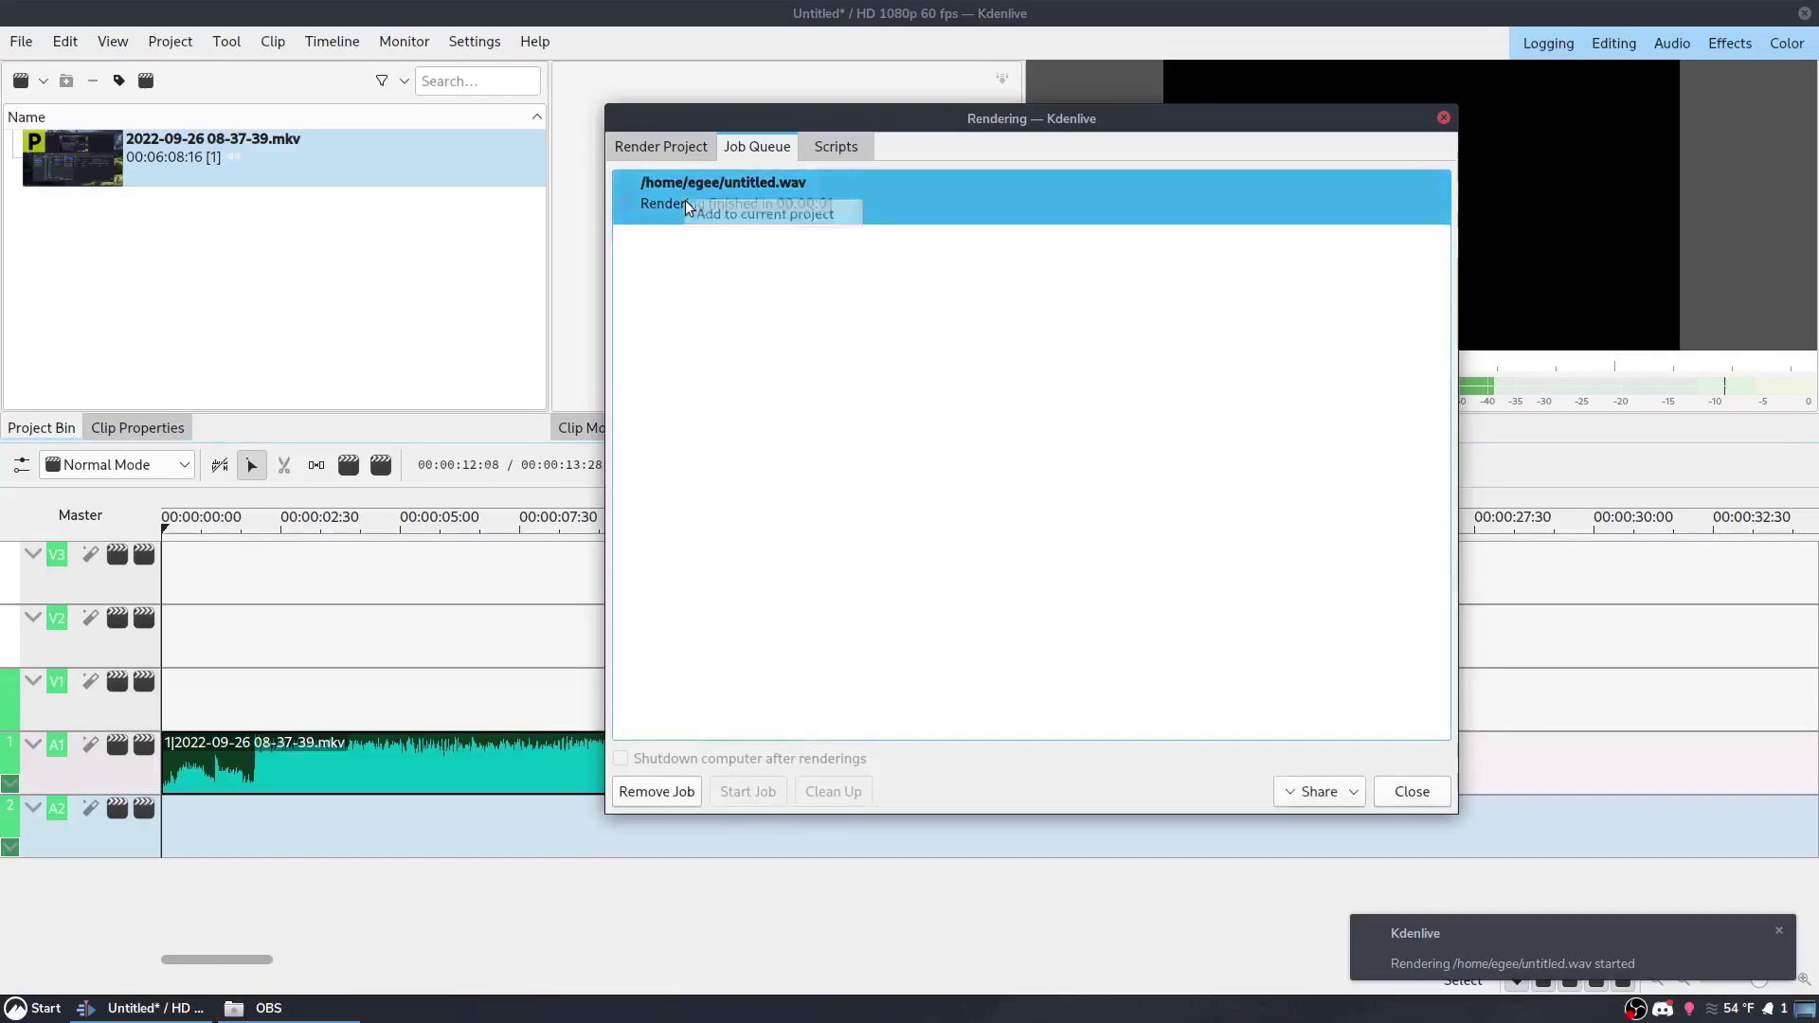
{"action": "left_click", "coordinate": [265, 1008]}
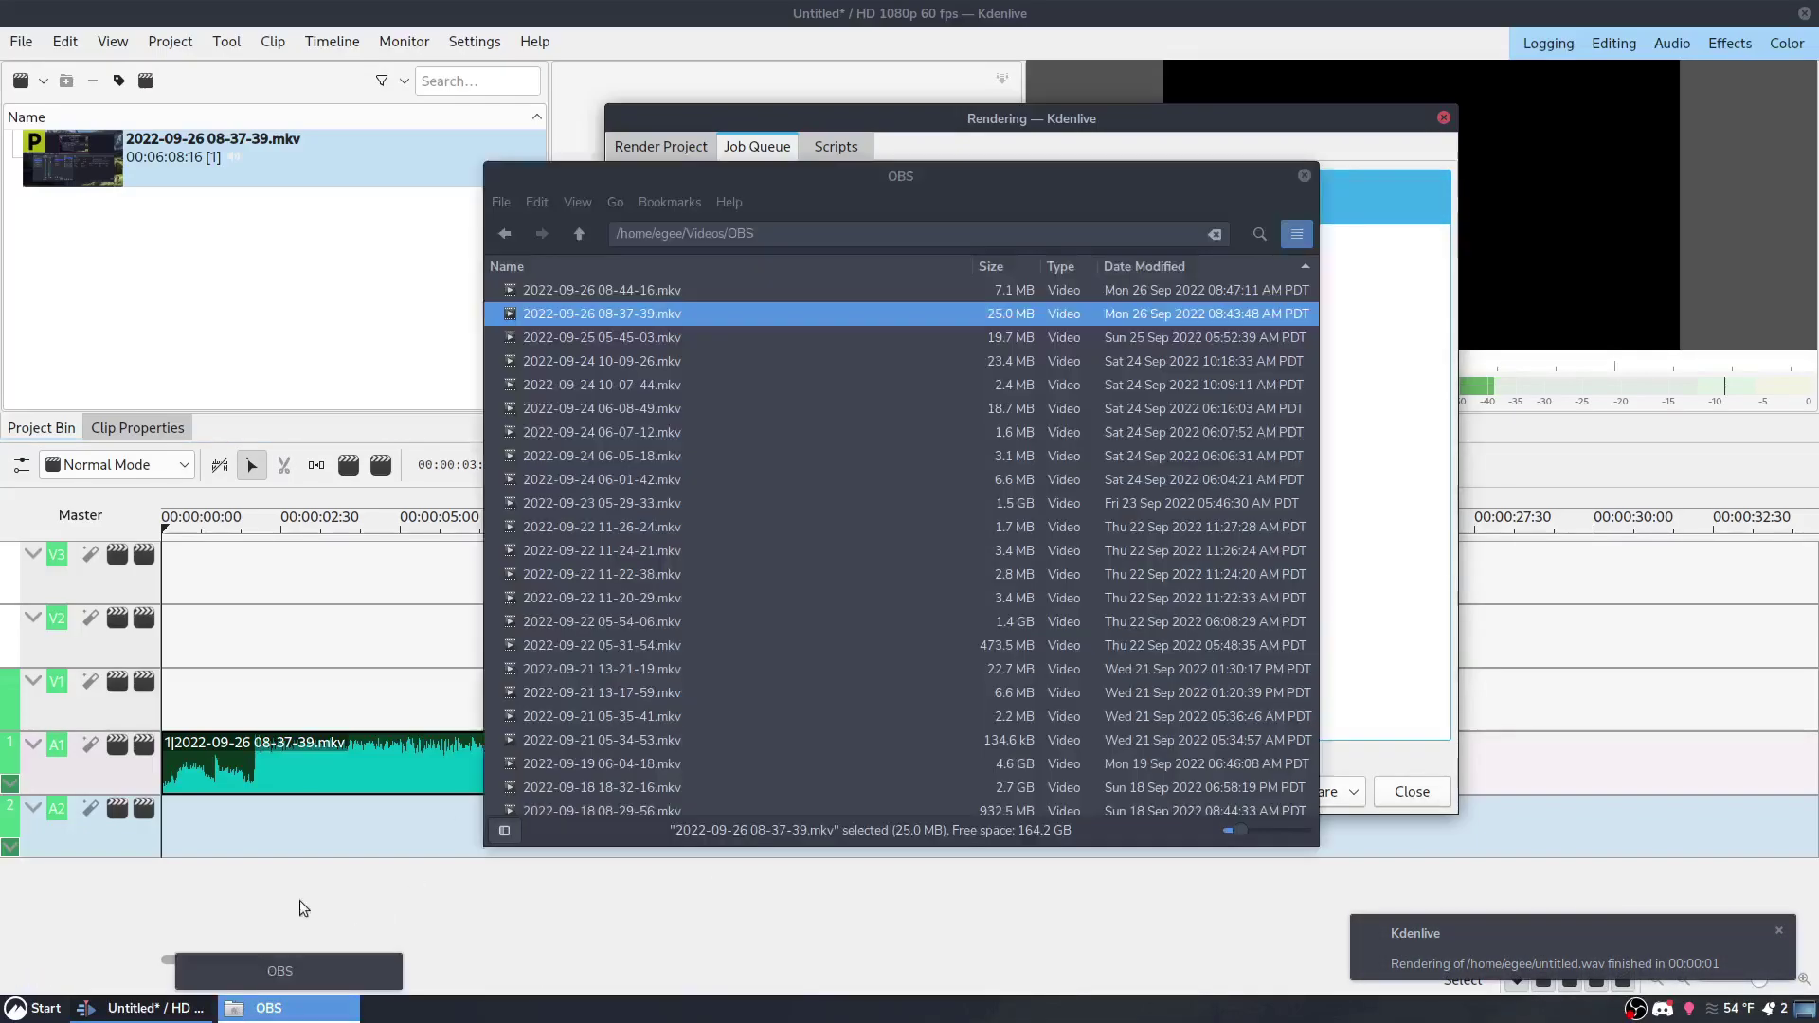
{"action": "double_click", "coordinate": [576, 235]}
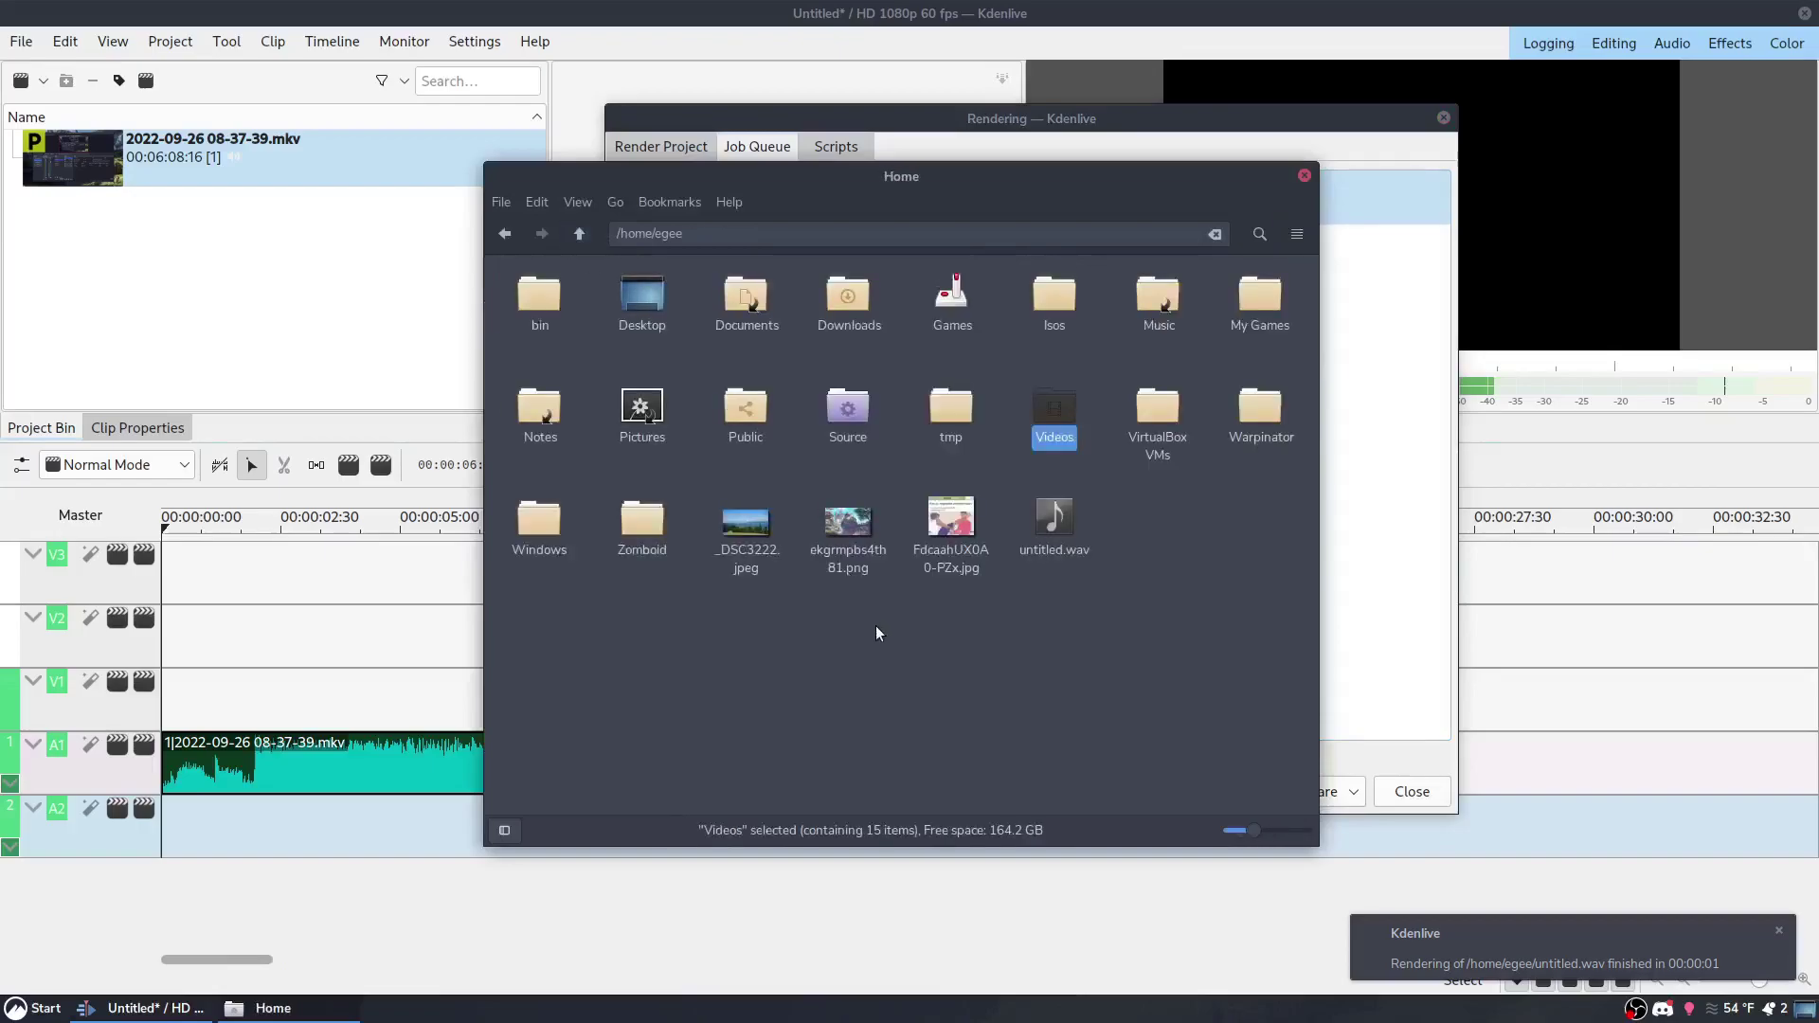
{"action": "left_click", "coordinate": [1053, 527]}
{"action": "double_click", "coordinate": [1053, 519]}
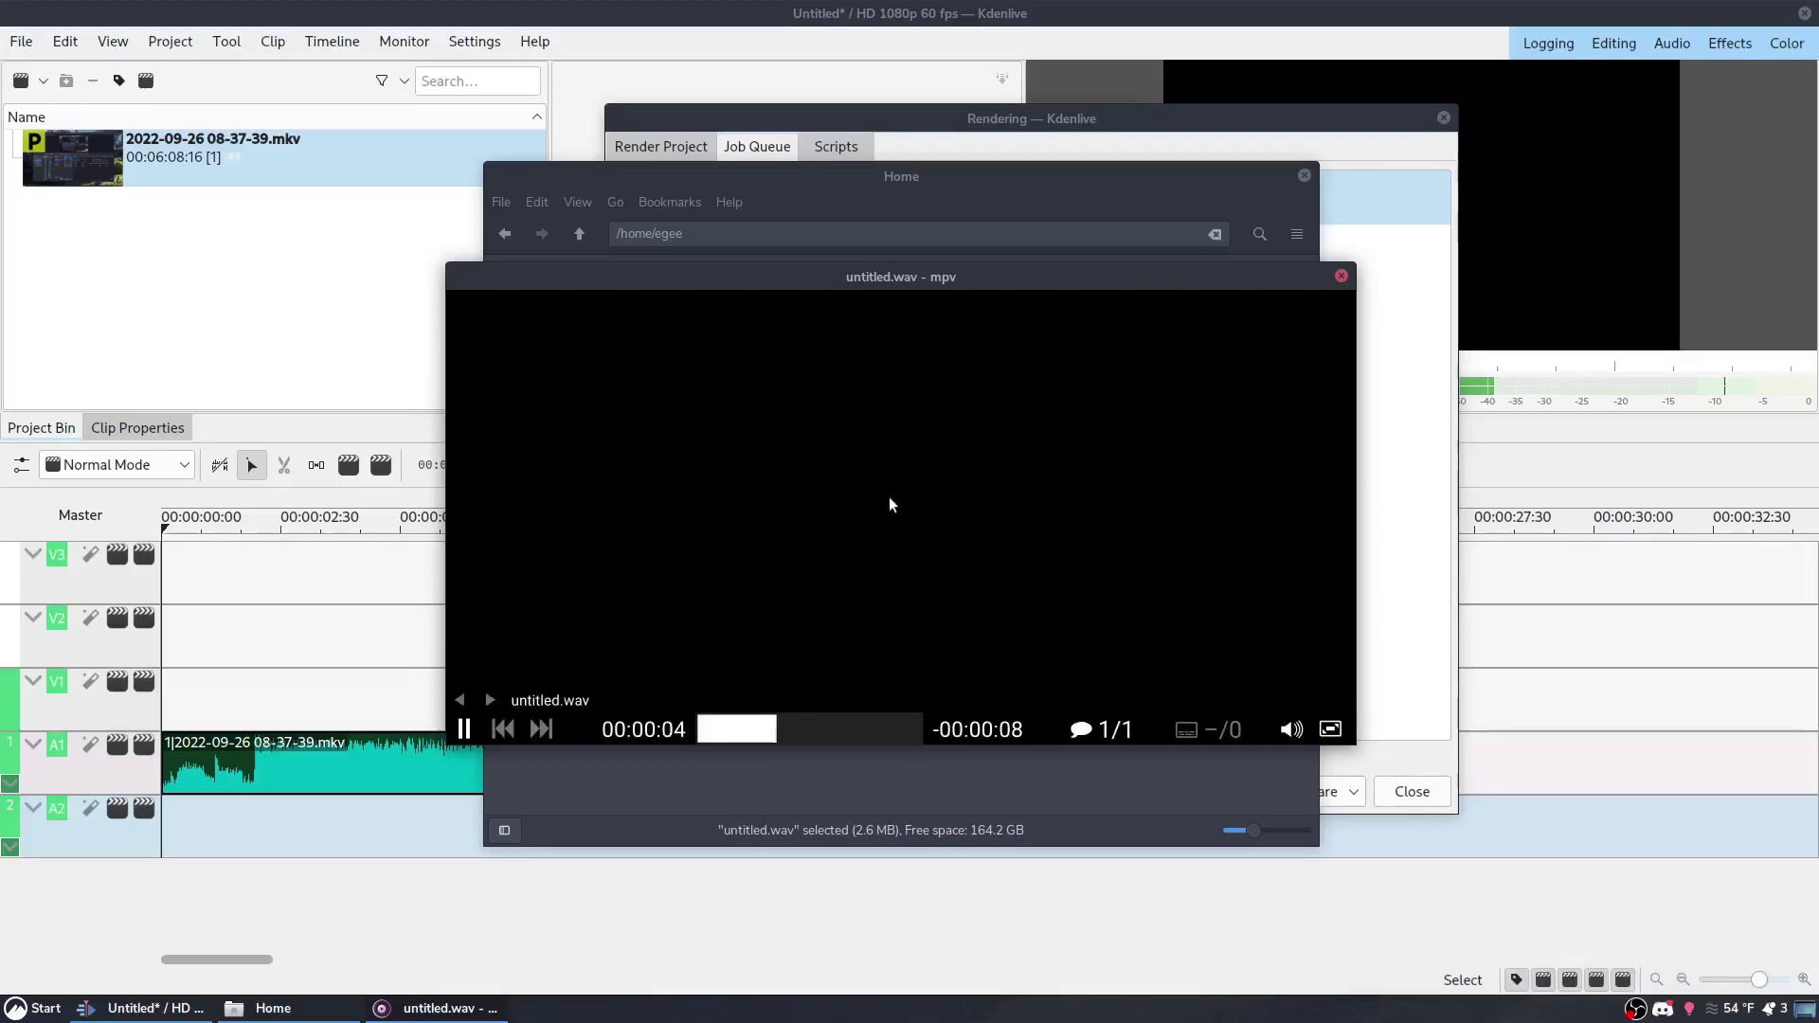
{"action": "left_click", "coordinate": [1340, 277]}
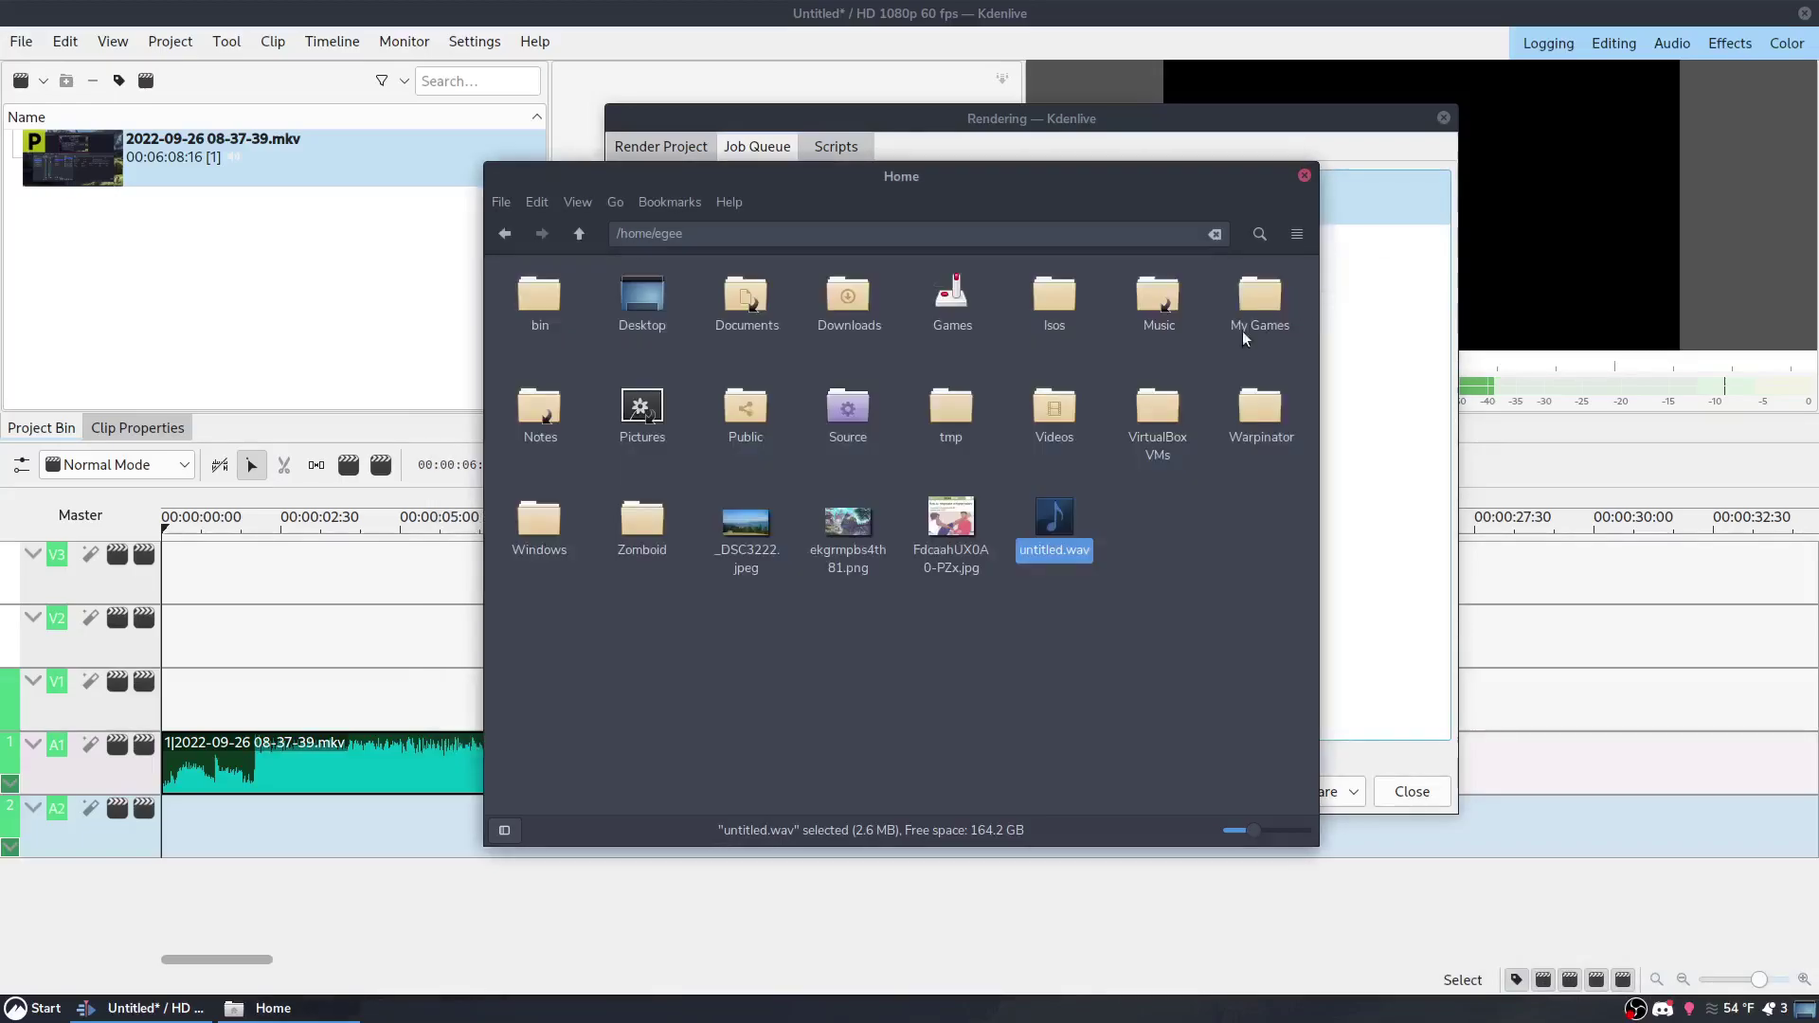
{"action": "left_click", "coordinate": [1138, 640]}
Close the file manager, the render window and Kdenlive without saving the project
{"action": "left_click", "coordinate": [1305, 175]}
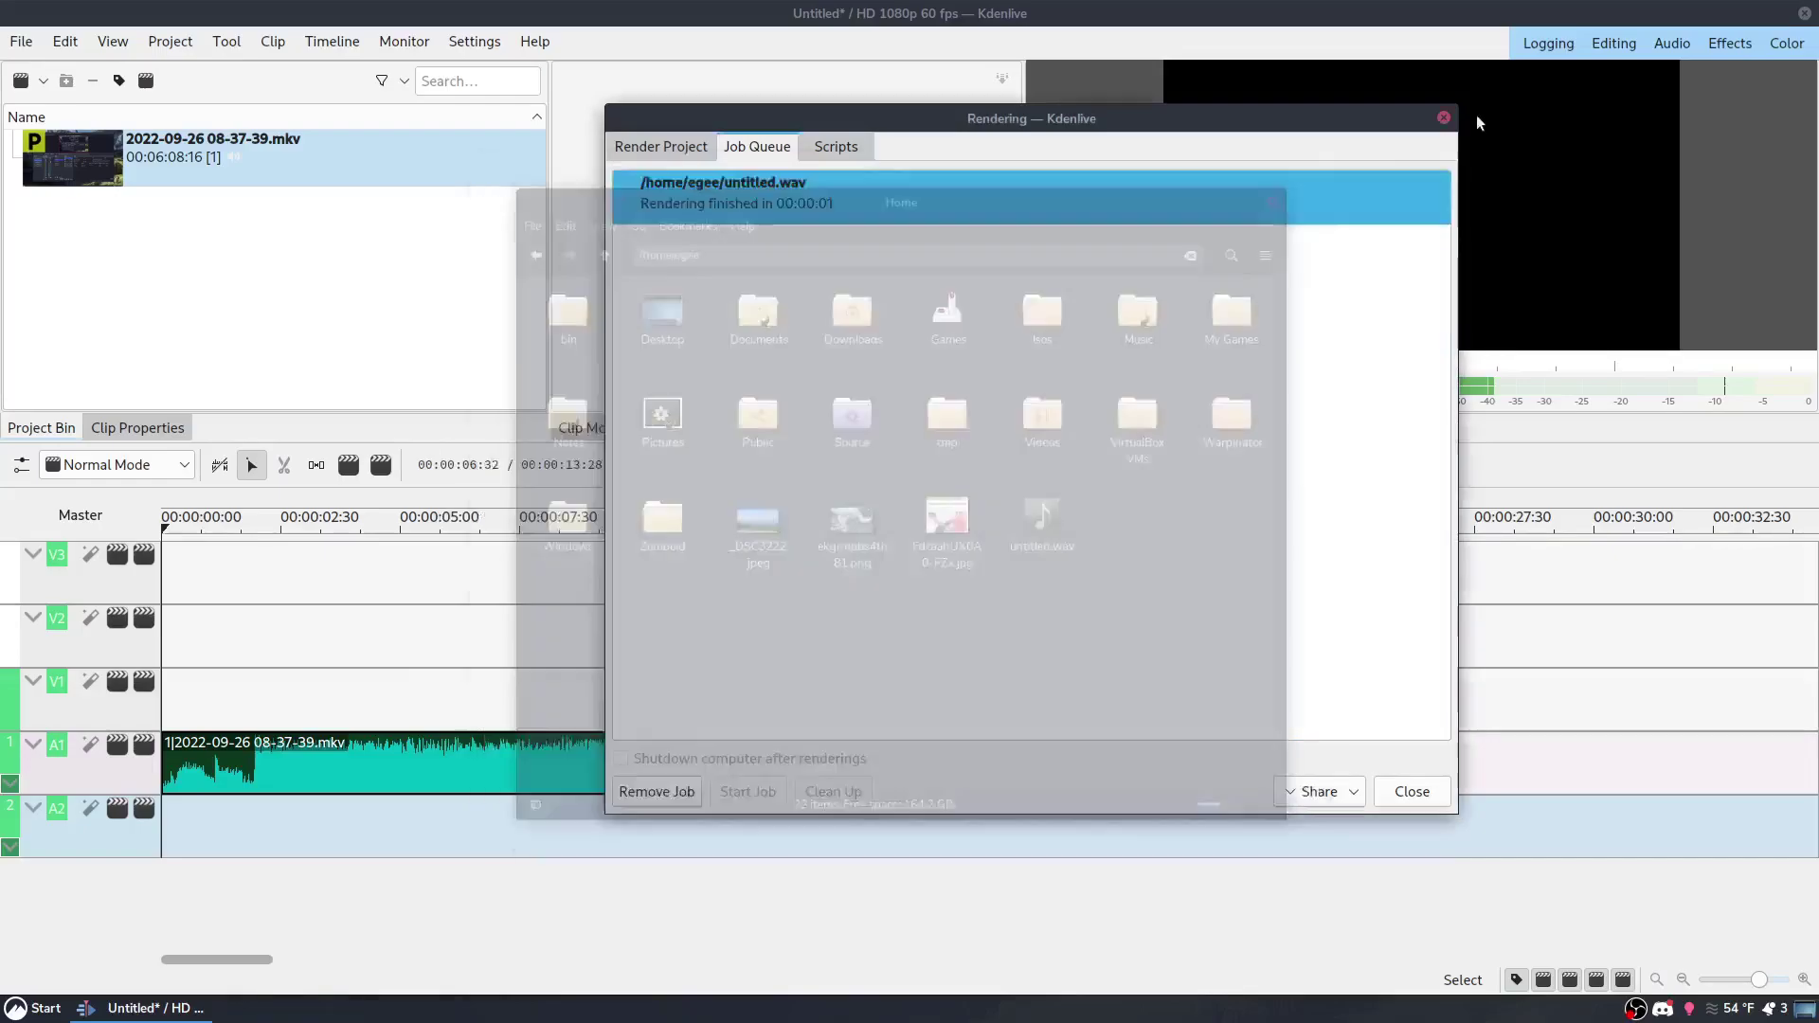
{"action": "left_click", "coordinate": [1443, 117]}
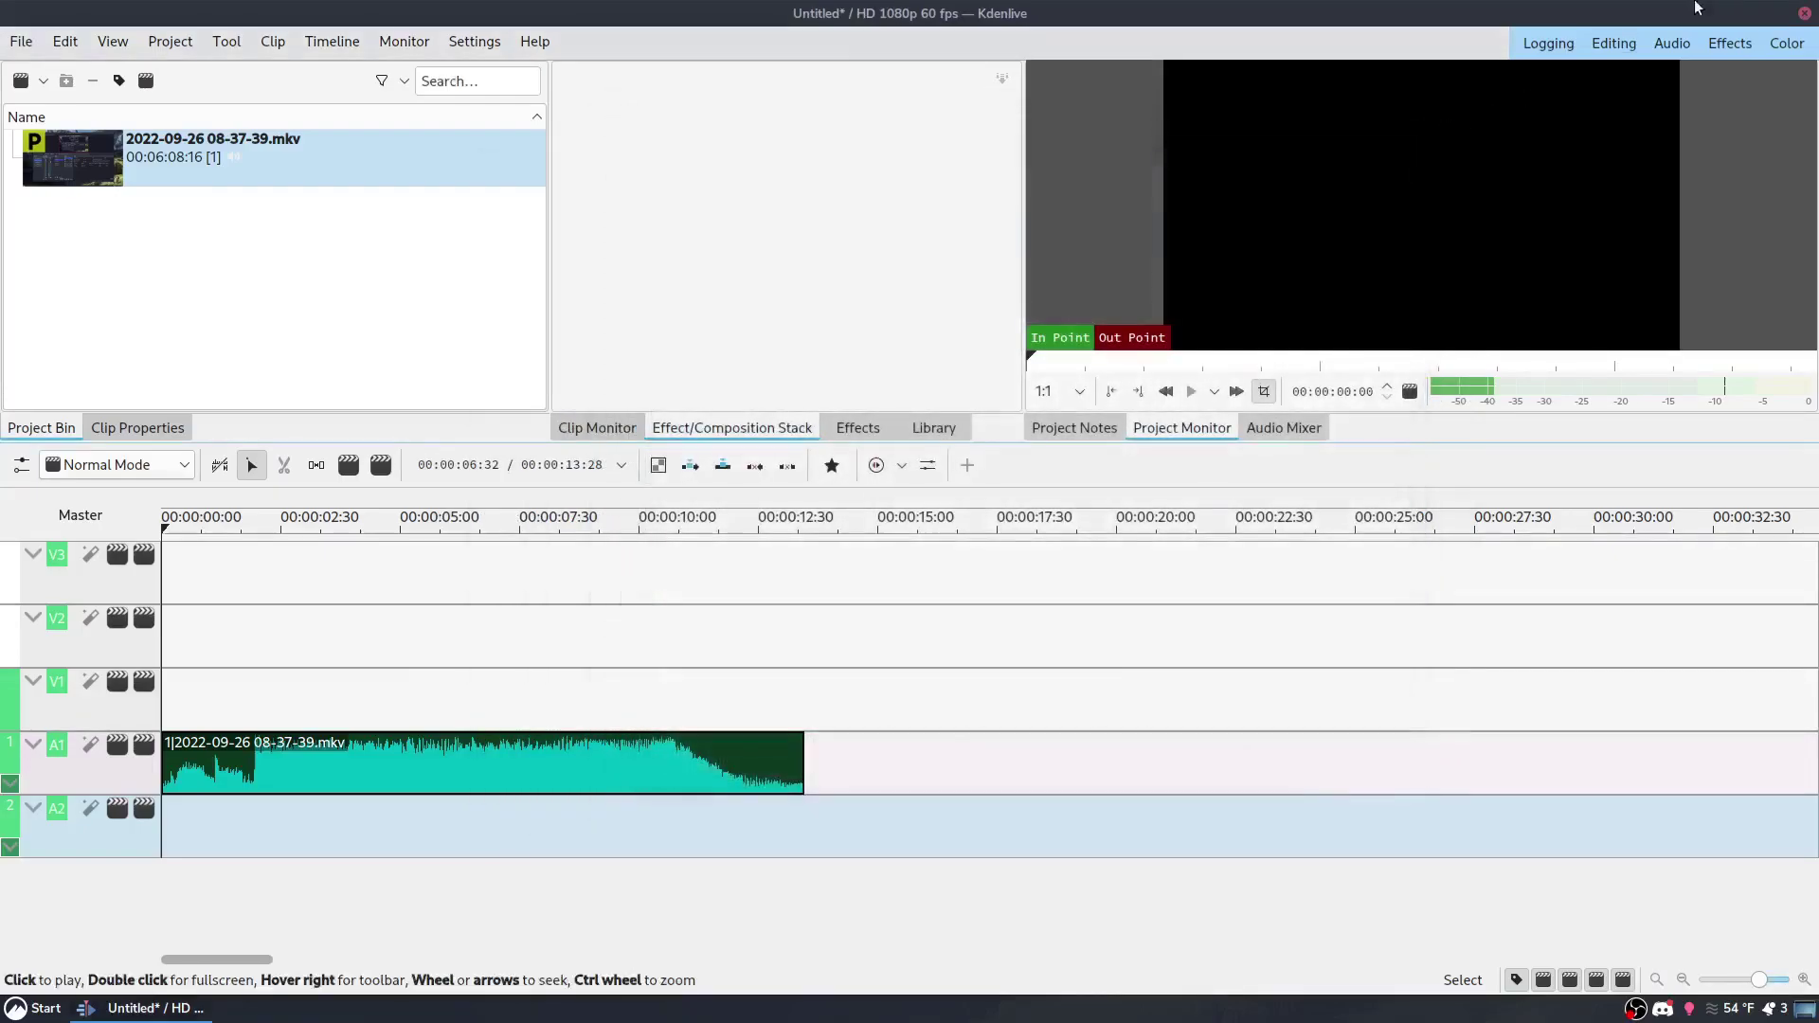
{"action": "left_click", "coordinate": [1804, 14]}
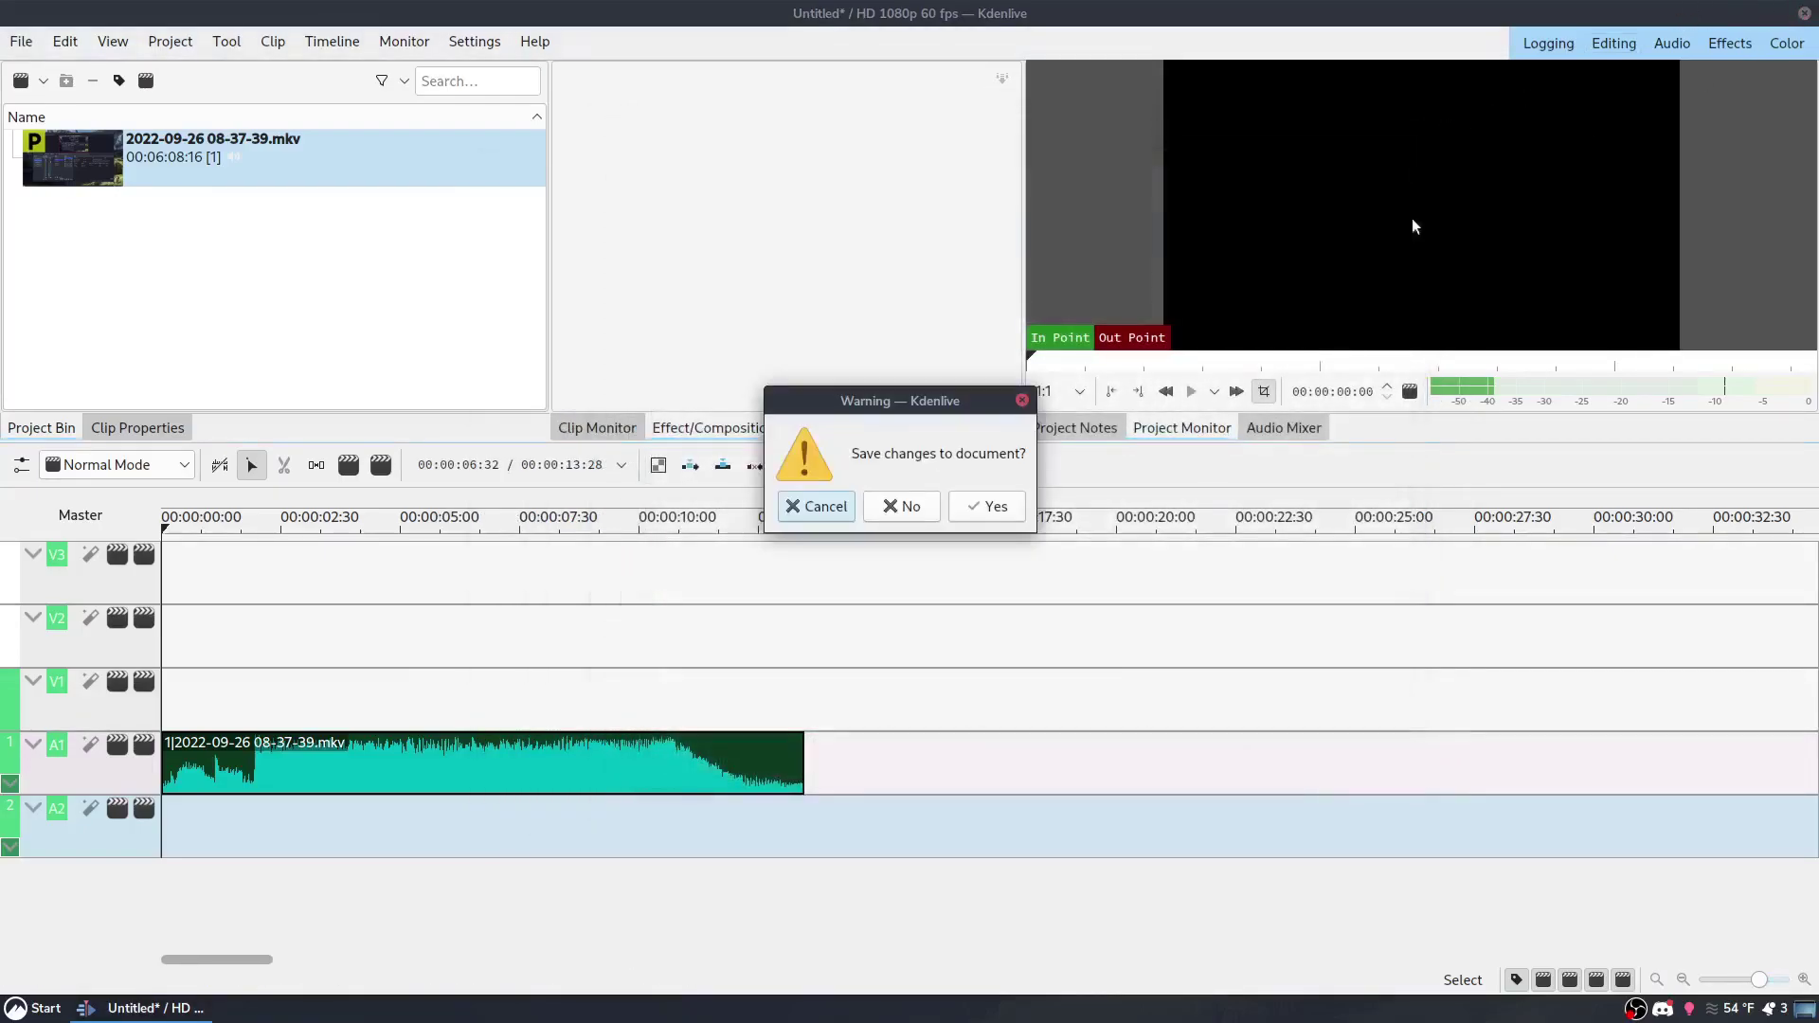
{"action": "left_click", "coordinate": [908, 508]}
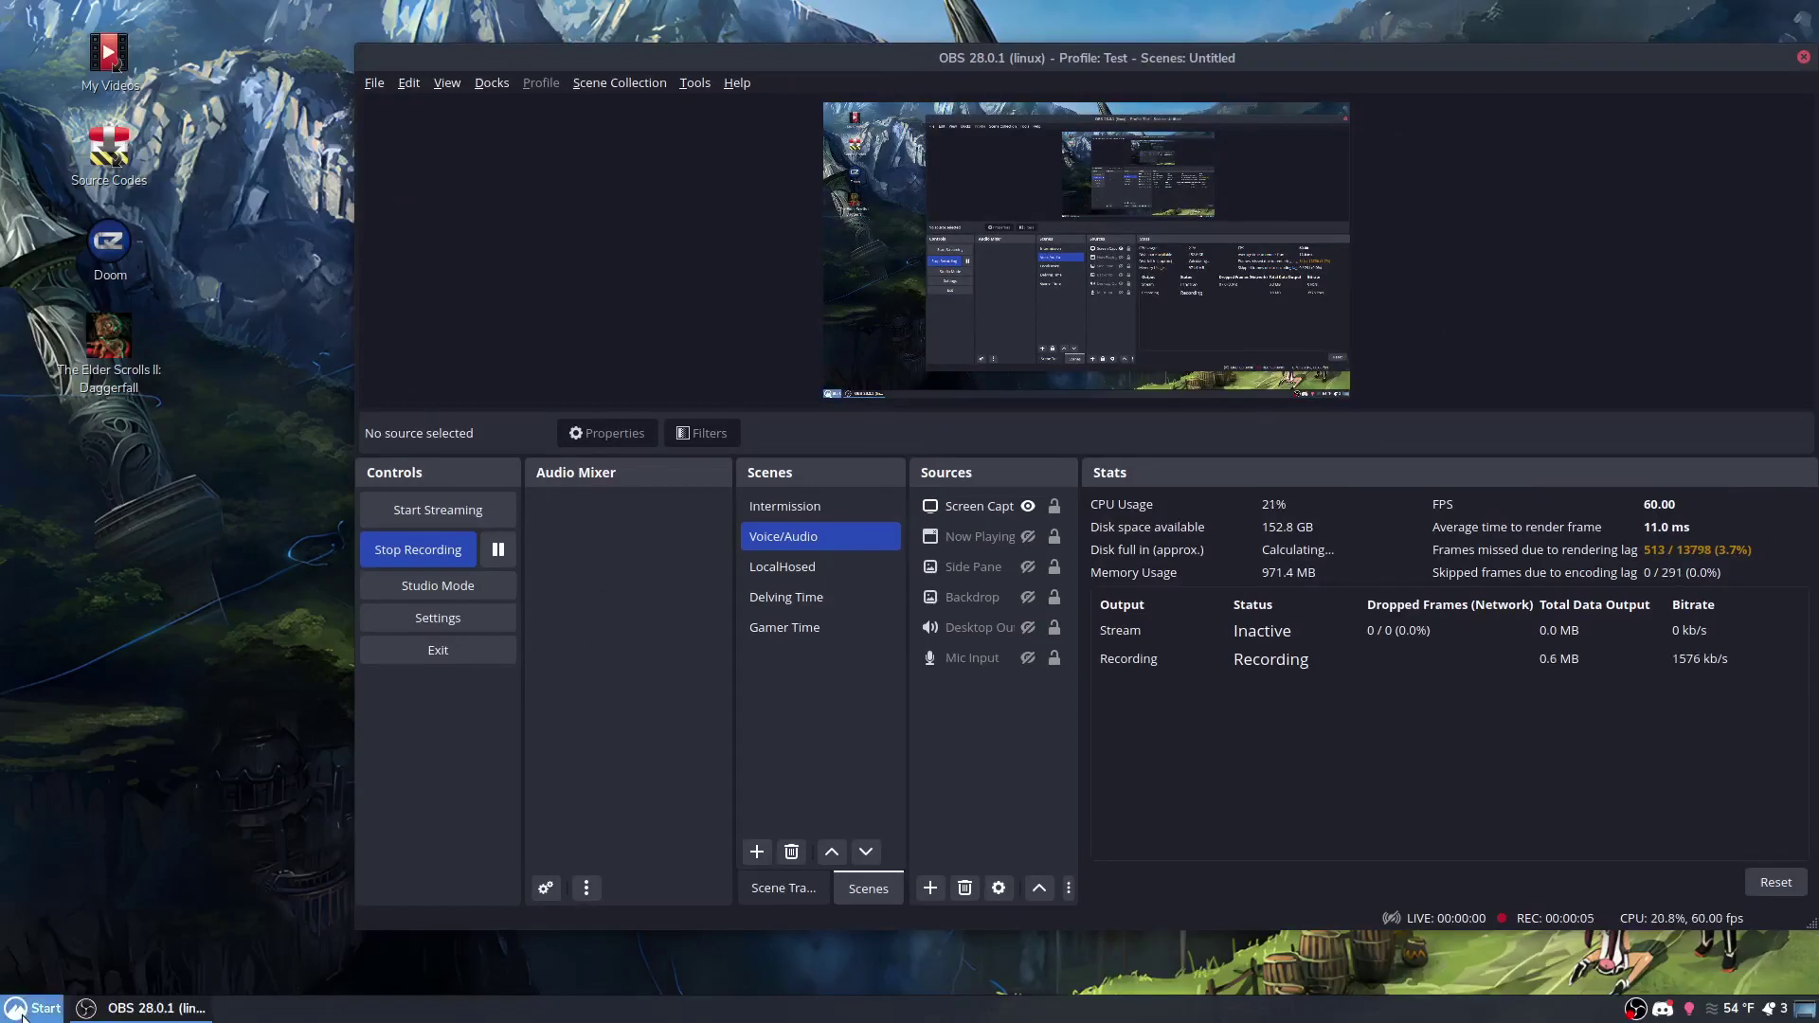
Launch Audacity by searching 'au' from the Start menu
{"action": "left_click", "coordinate": [31, 1010]}
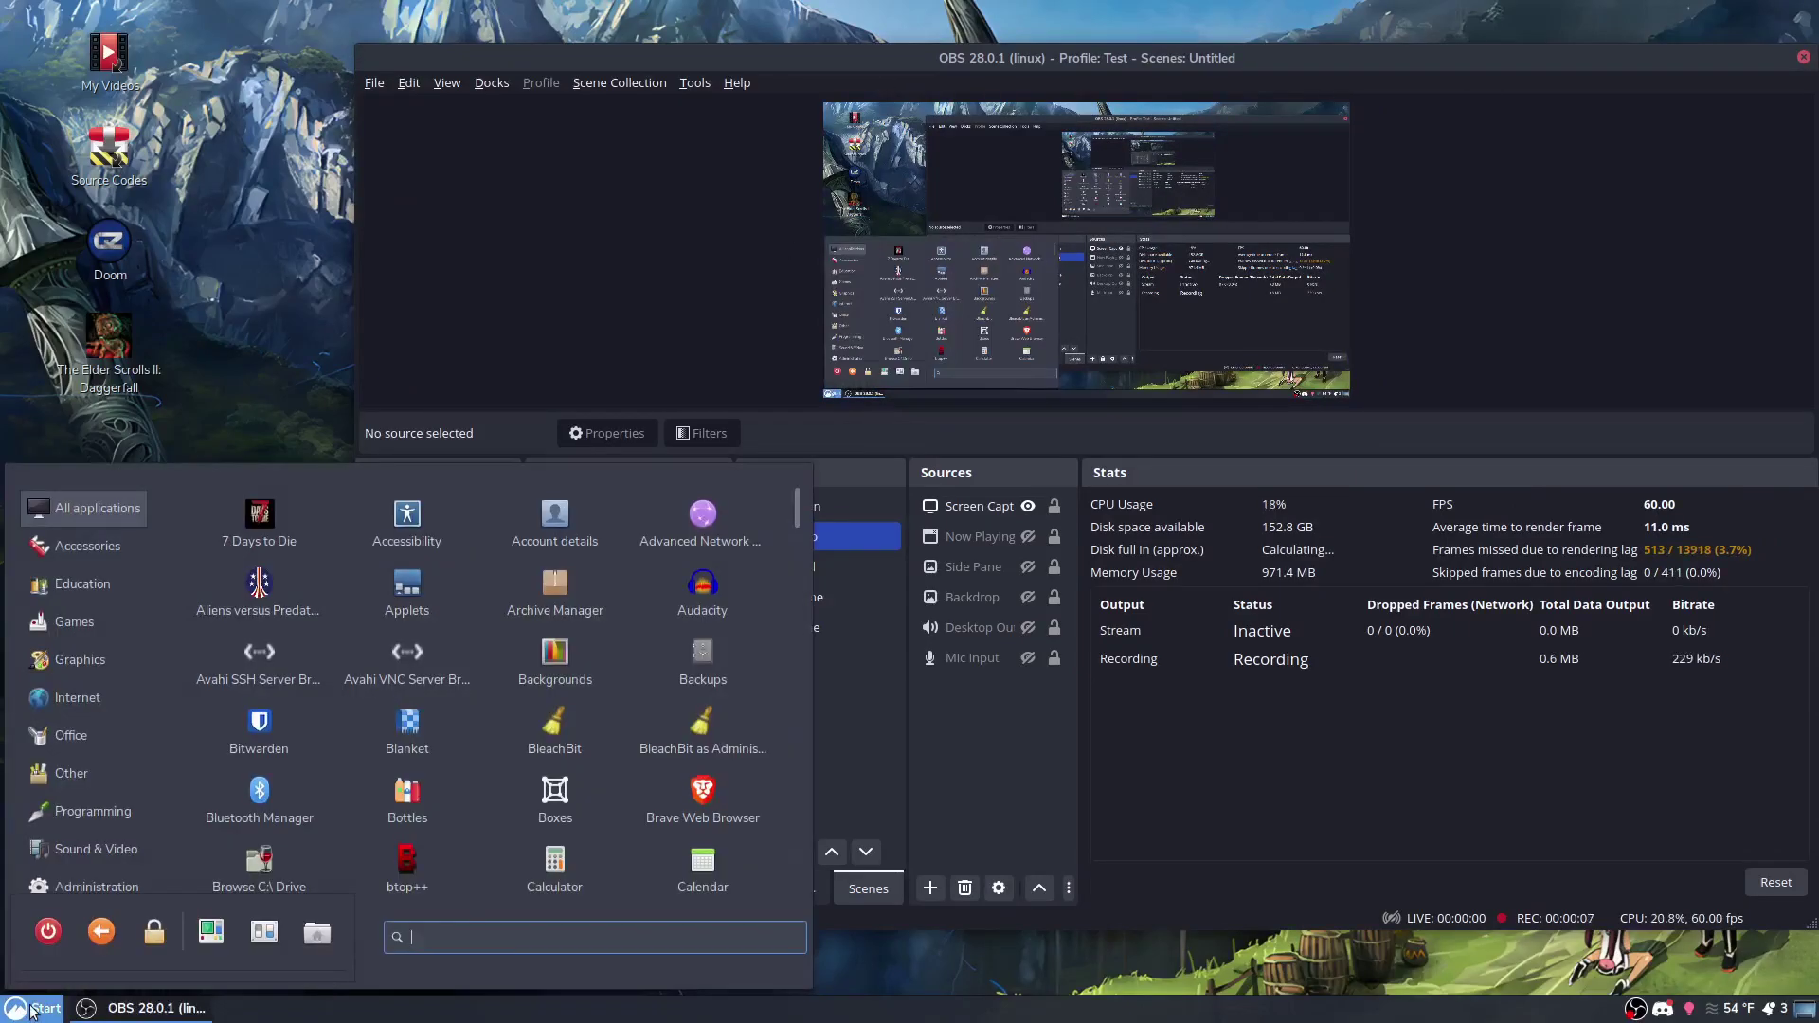
{"action": "type", "text": "au"}
{"action": "key", "text": "Return"}
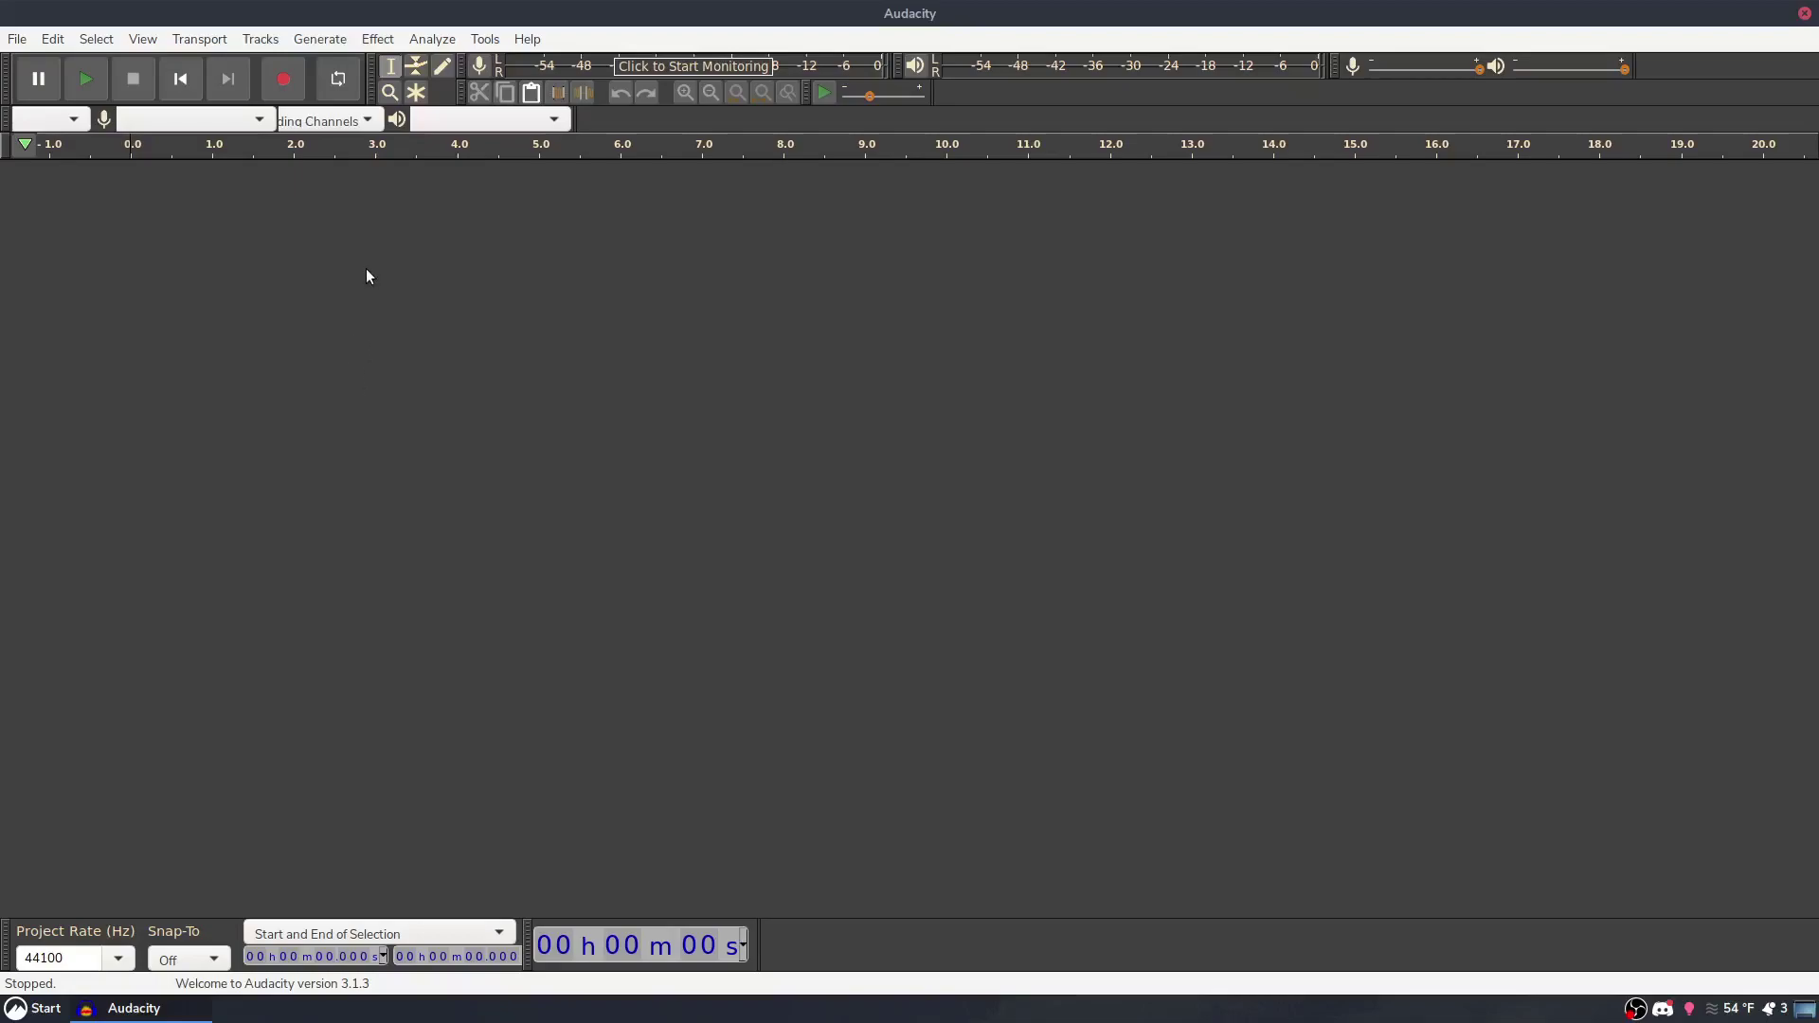
Record the guitar part as Audio Track #1, stopping after about 28 seconds
{"action": "left_click", "coordinate": [274, 89]}
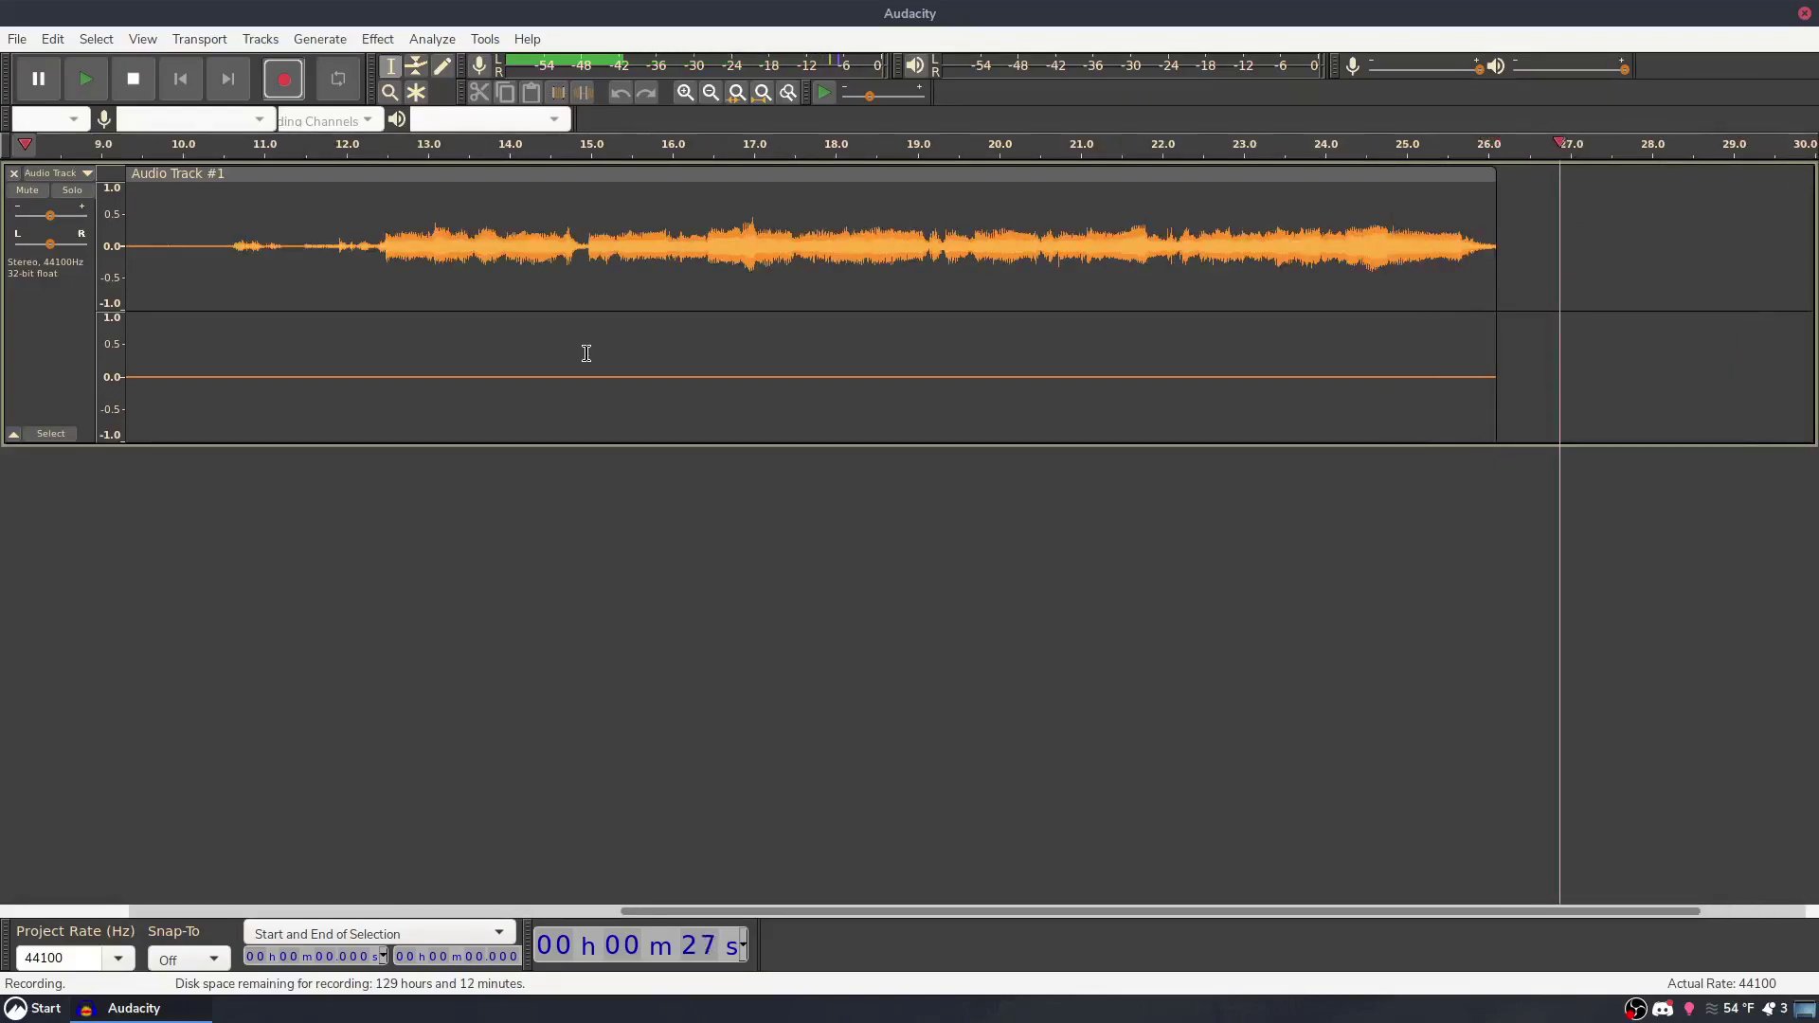
{"action": "left_click", "coordinate": [142, 79]}
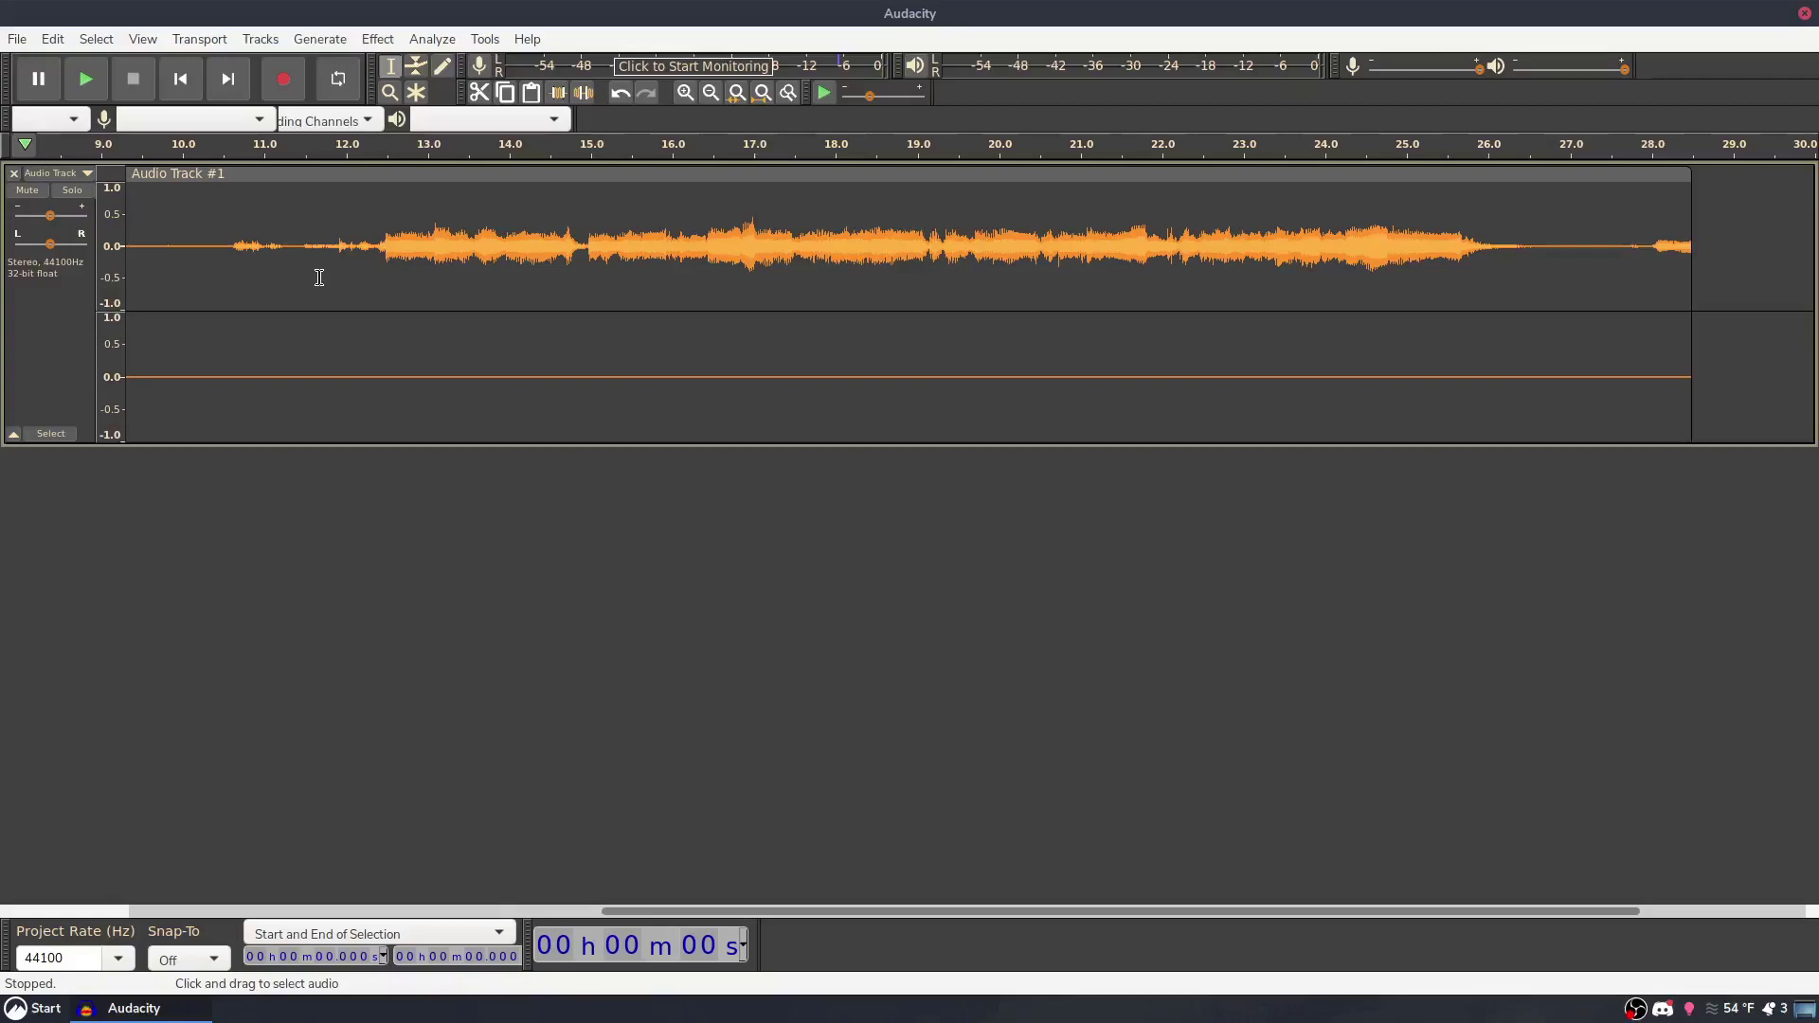
Listen back to the take, including from about 11.8 s, and make the track taller
{"action": "key", "text": "space"}
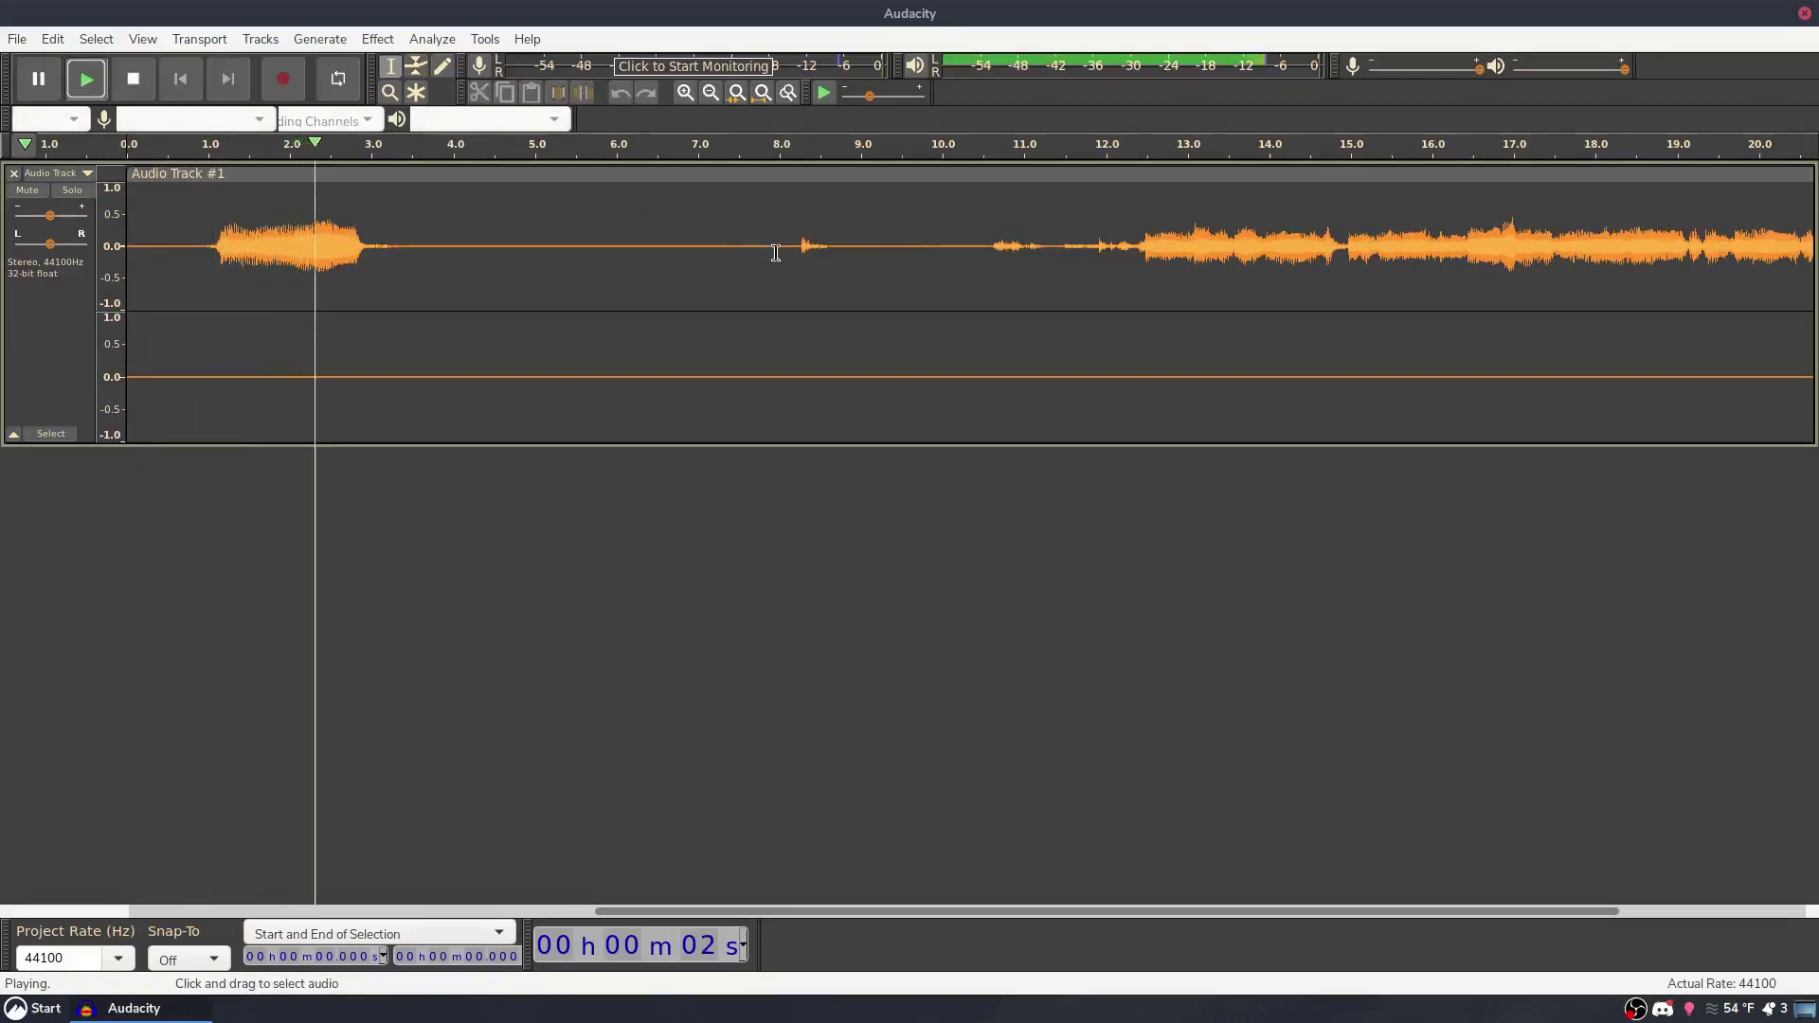
{"action": "key", "text": "space"}
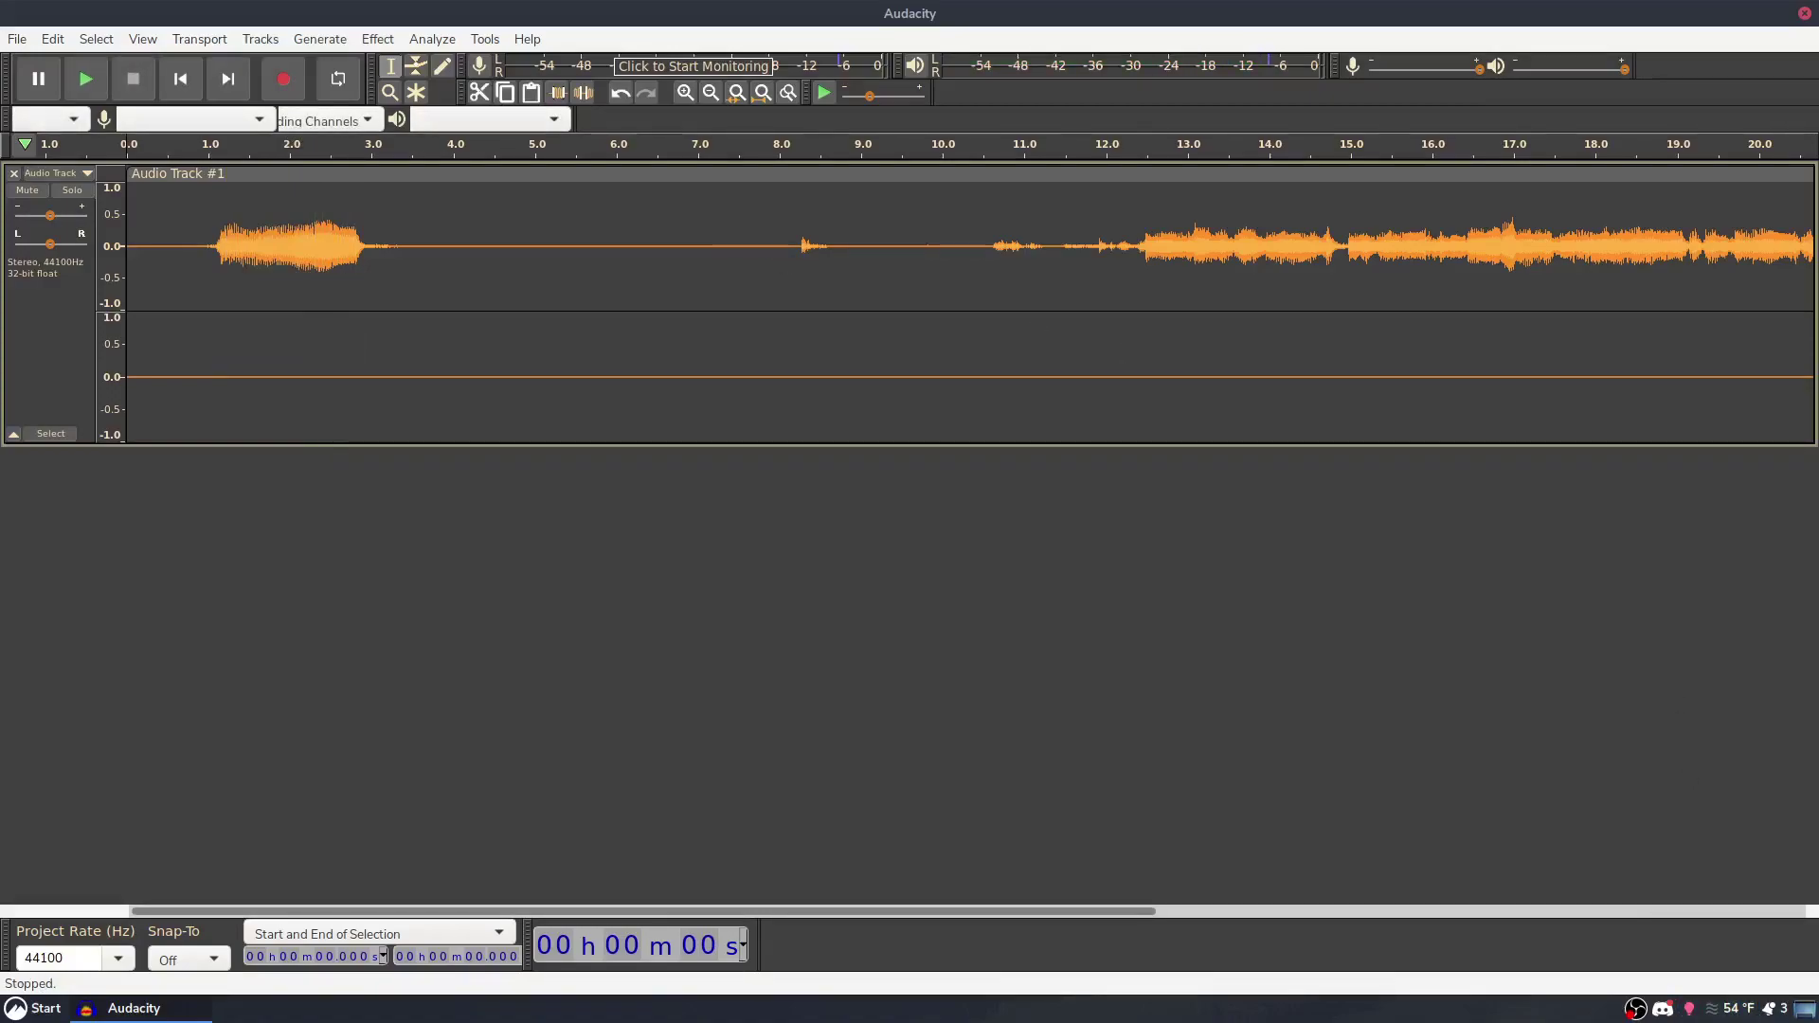
{"action": "left_click", "coordinate": [1090, 233]}
{"action": "key", "text": "space"}
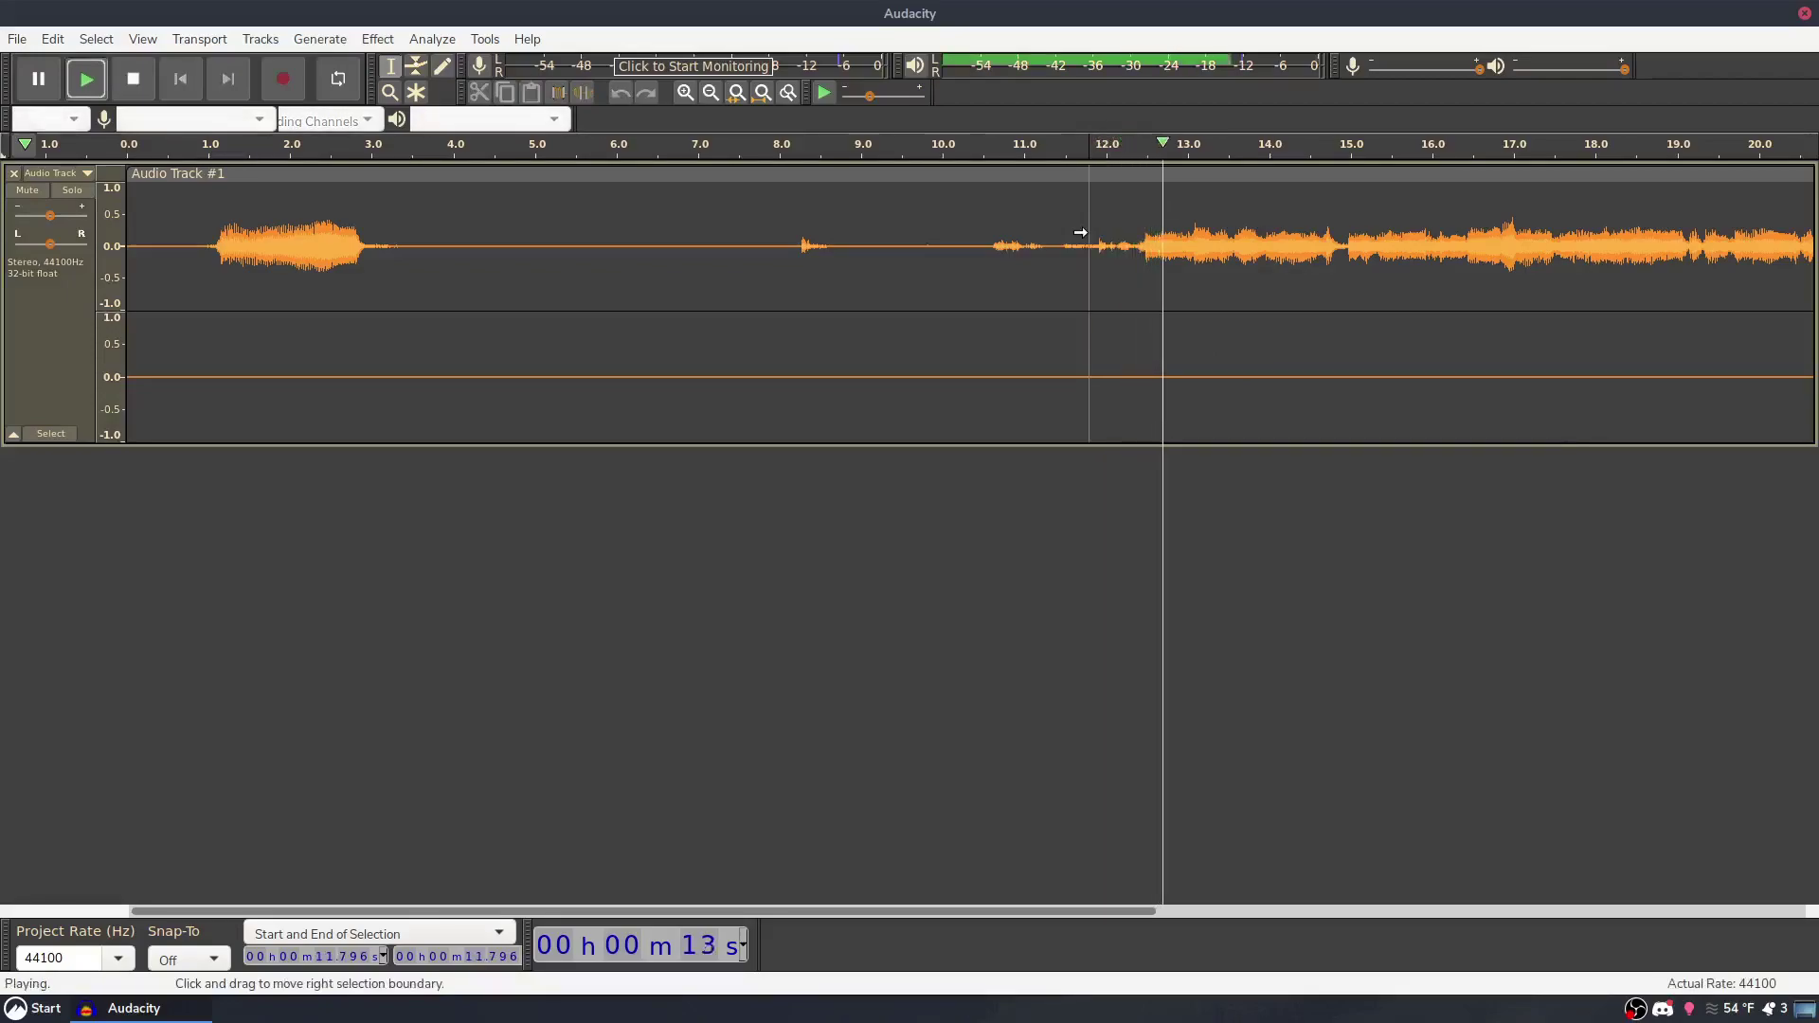
{"action": "key", "text": "space"}
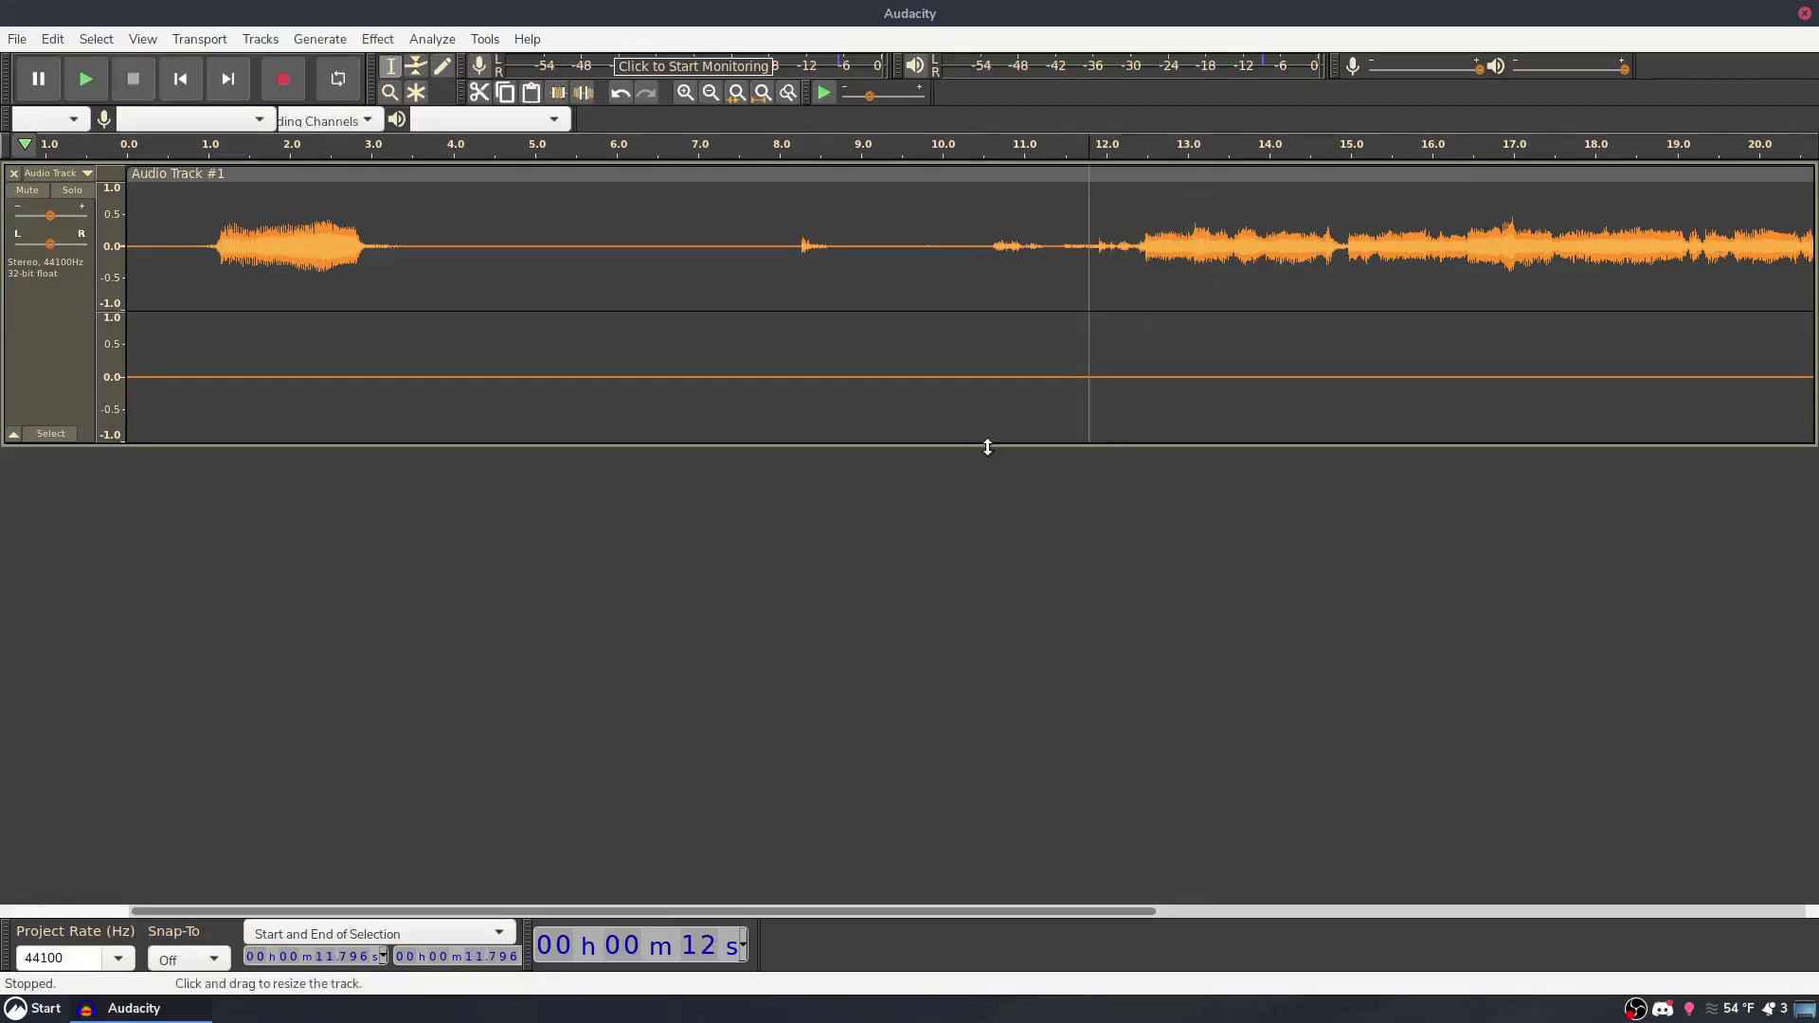
{"action": "left_click_drag", "start_coordinate": [986, 441], "coordinate": [947, 533]}
Mix the stereo track down to a single mono track via Tracks > Mix and enlarge it
{"action": "right_click", "coordinate": [120, 248]}
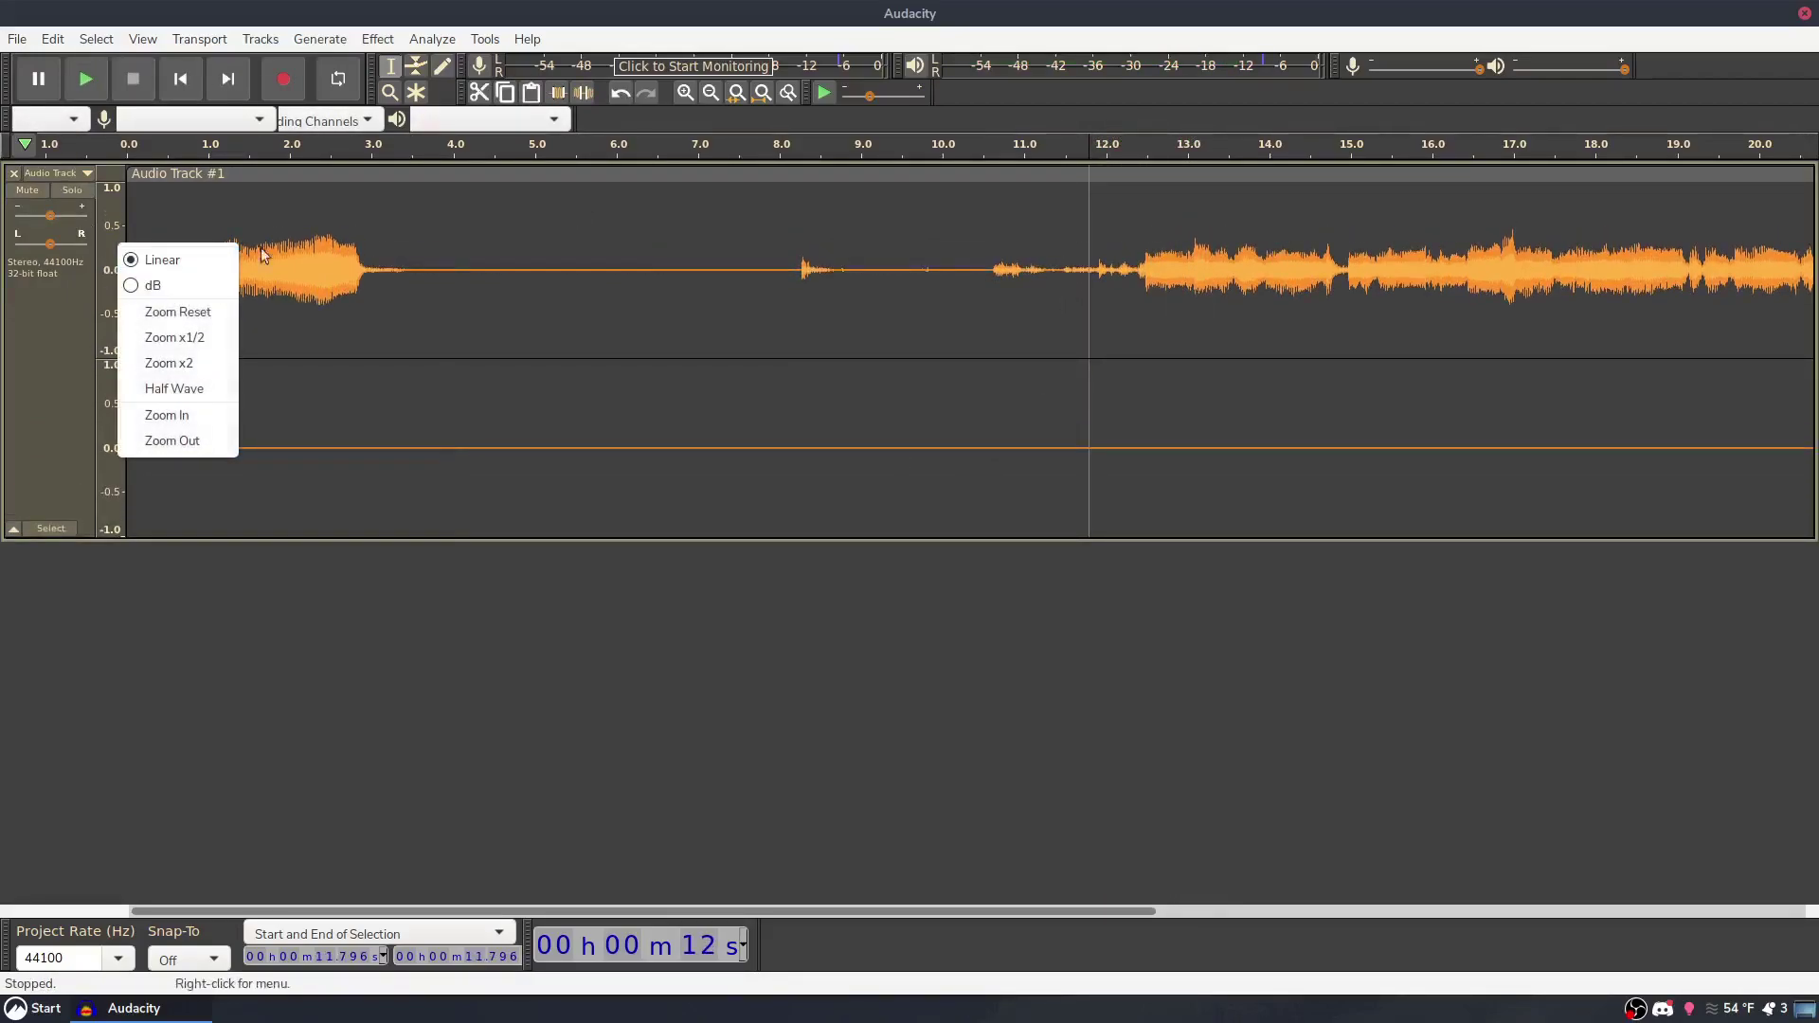
{"action": "left_click", "coordinate": [261, 39]}
{"action": "mouse_move", "coordinate": [292, 76]}
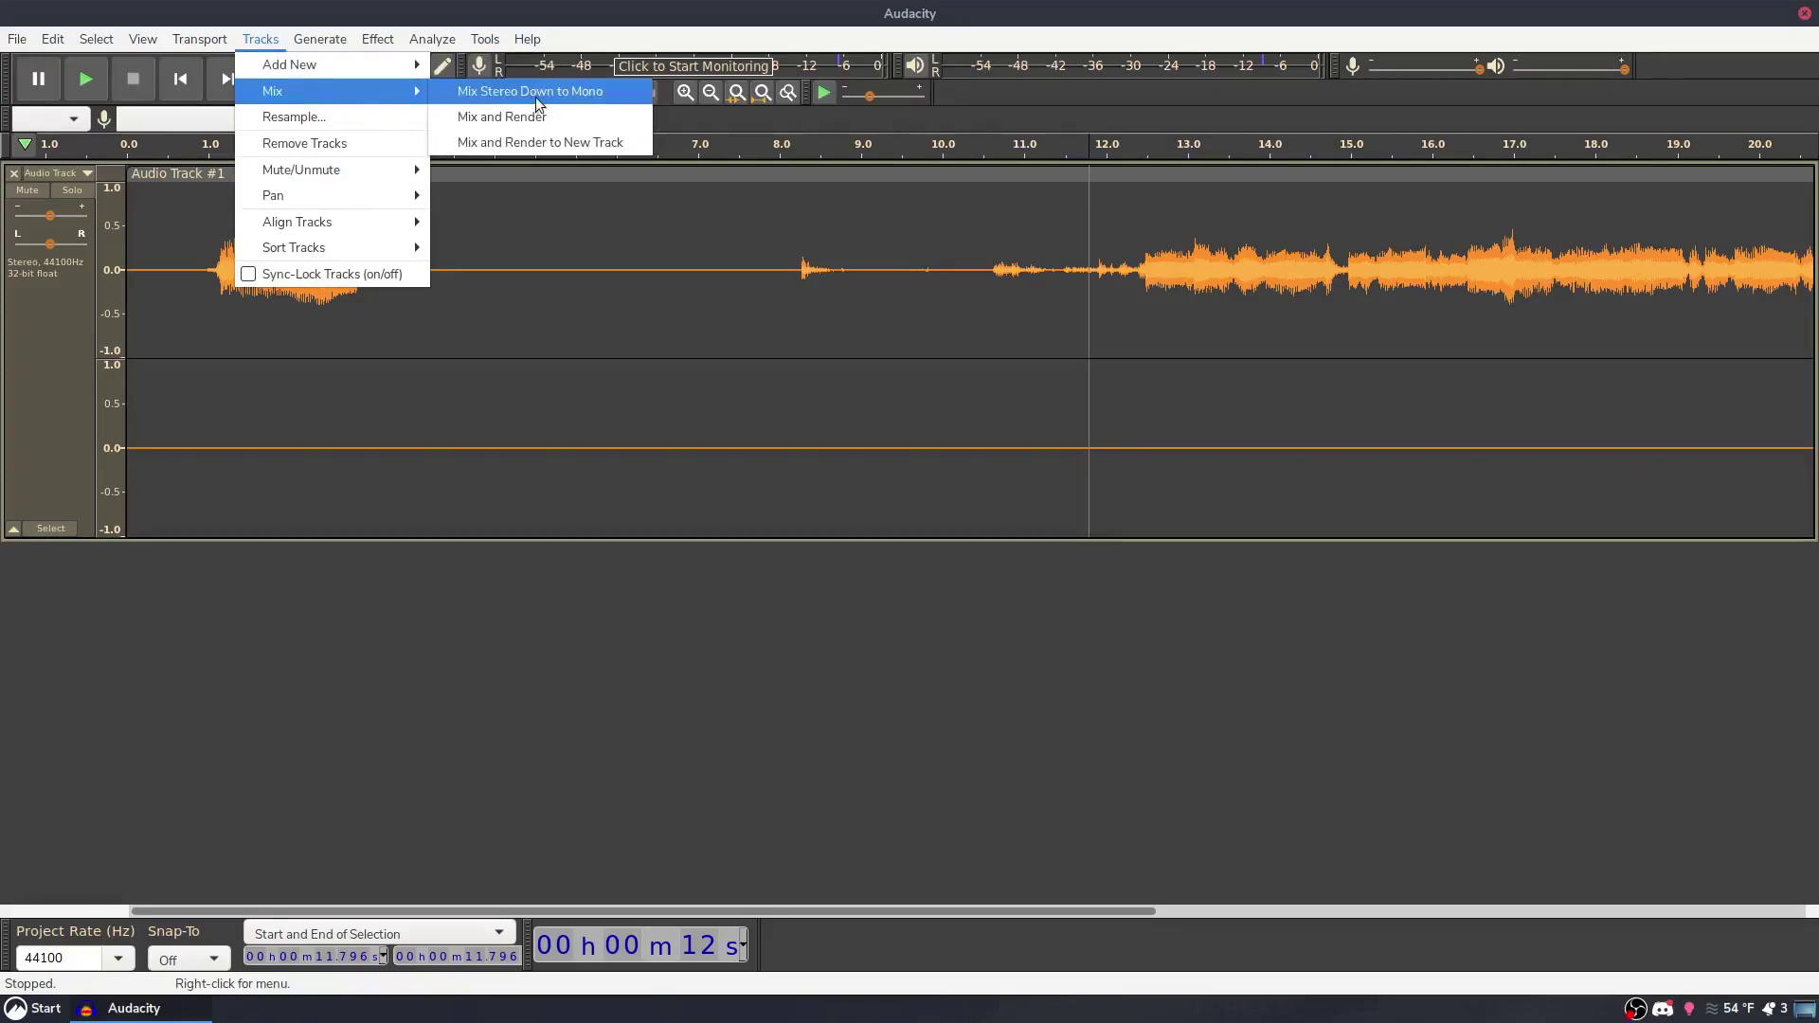
{"action": "left_click", "coordinate": [536, 95]}
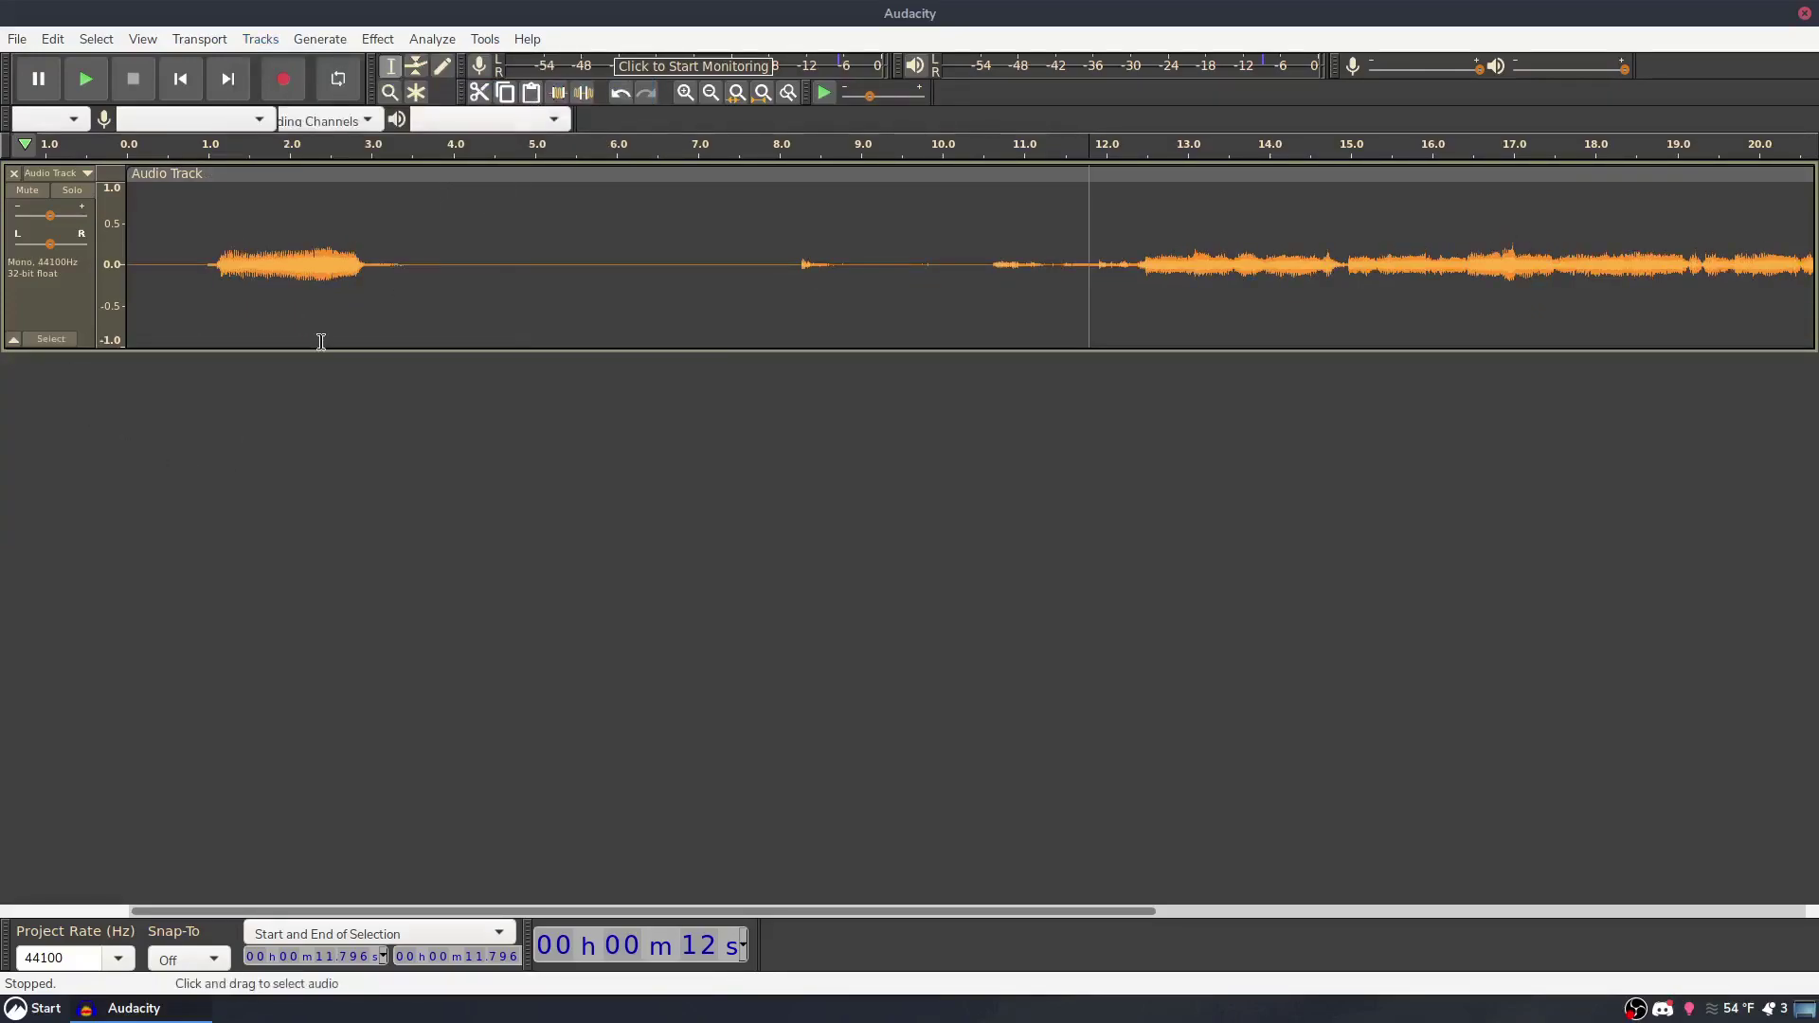
{"action": "left_click_drag", "start_coordinate": [317, 349], "coordinate": [305, 509]}
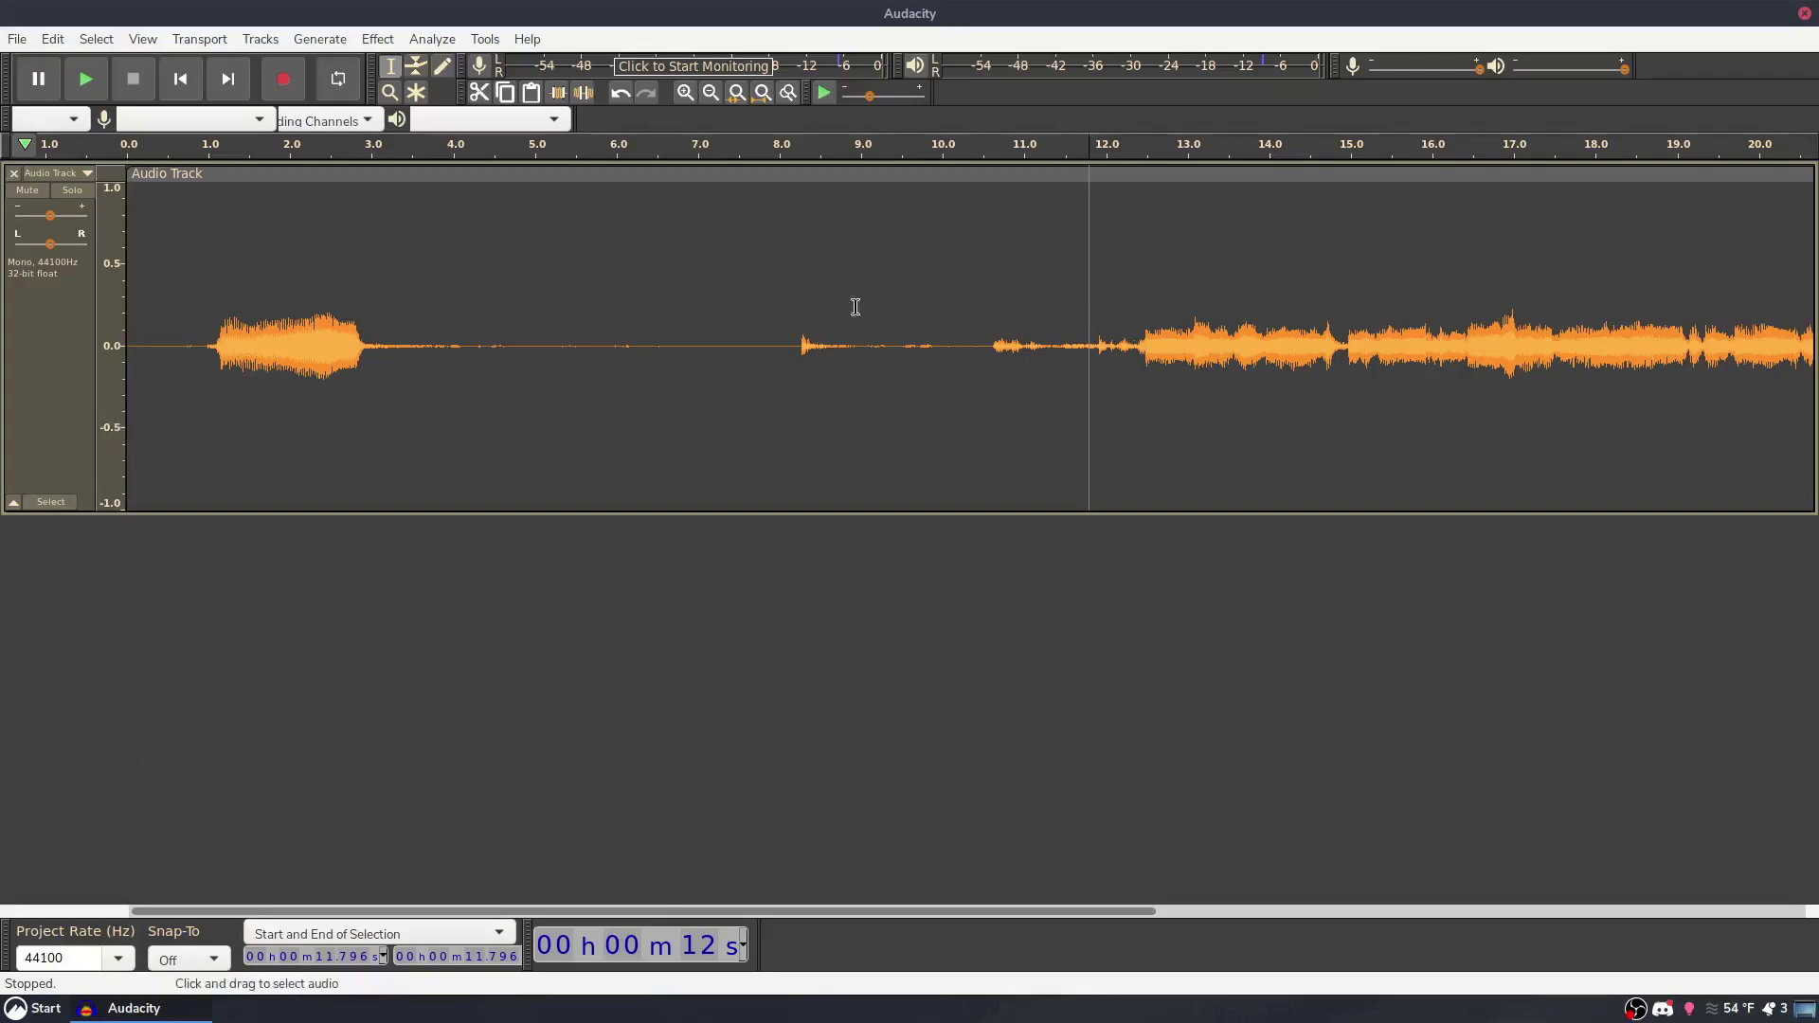
Find where the playing starts and delete the silent opening from 0 to about 10.5 s
{"action": "left_click", "coordinate": [1141, 339]}
{"action": "left_click", "coordinate": [1090, 331]}
{"action": "key", "text": "space"}
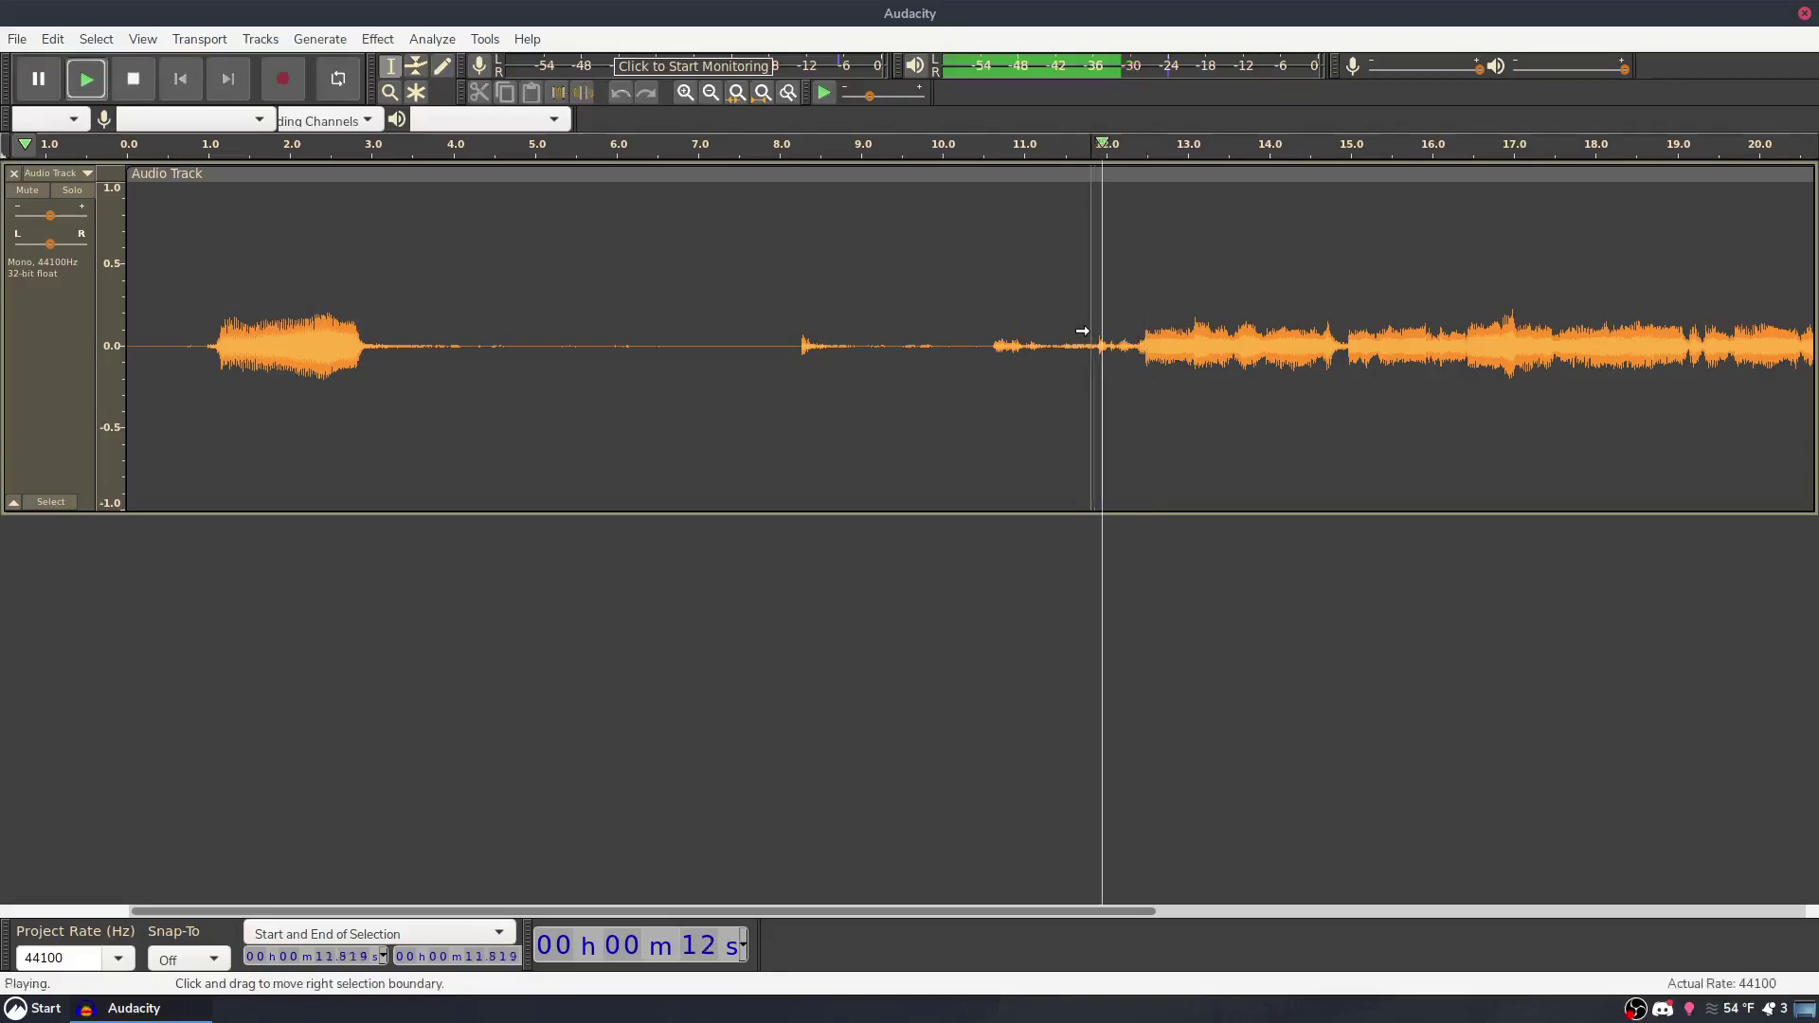
{"action": "key", "text": "space"}
{"action": "left_click", "coordinate": [981, 338]}
{"action": "key", "text": "space"}
{"action": "key", "text": "x"}
{"action": "left_click_drag", "start_coordinate": [986, 348], "coordinate": [129, 348]}
{"action": "key", "text": "Delete"}
Delete the leftover tail from 16.1 to 18.3 s
{"action": "left_click", "coordinate": [1355, 332]}
{"action": "key", "text": "space"}
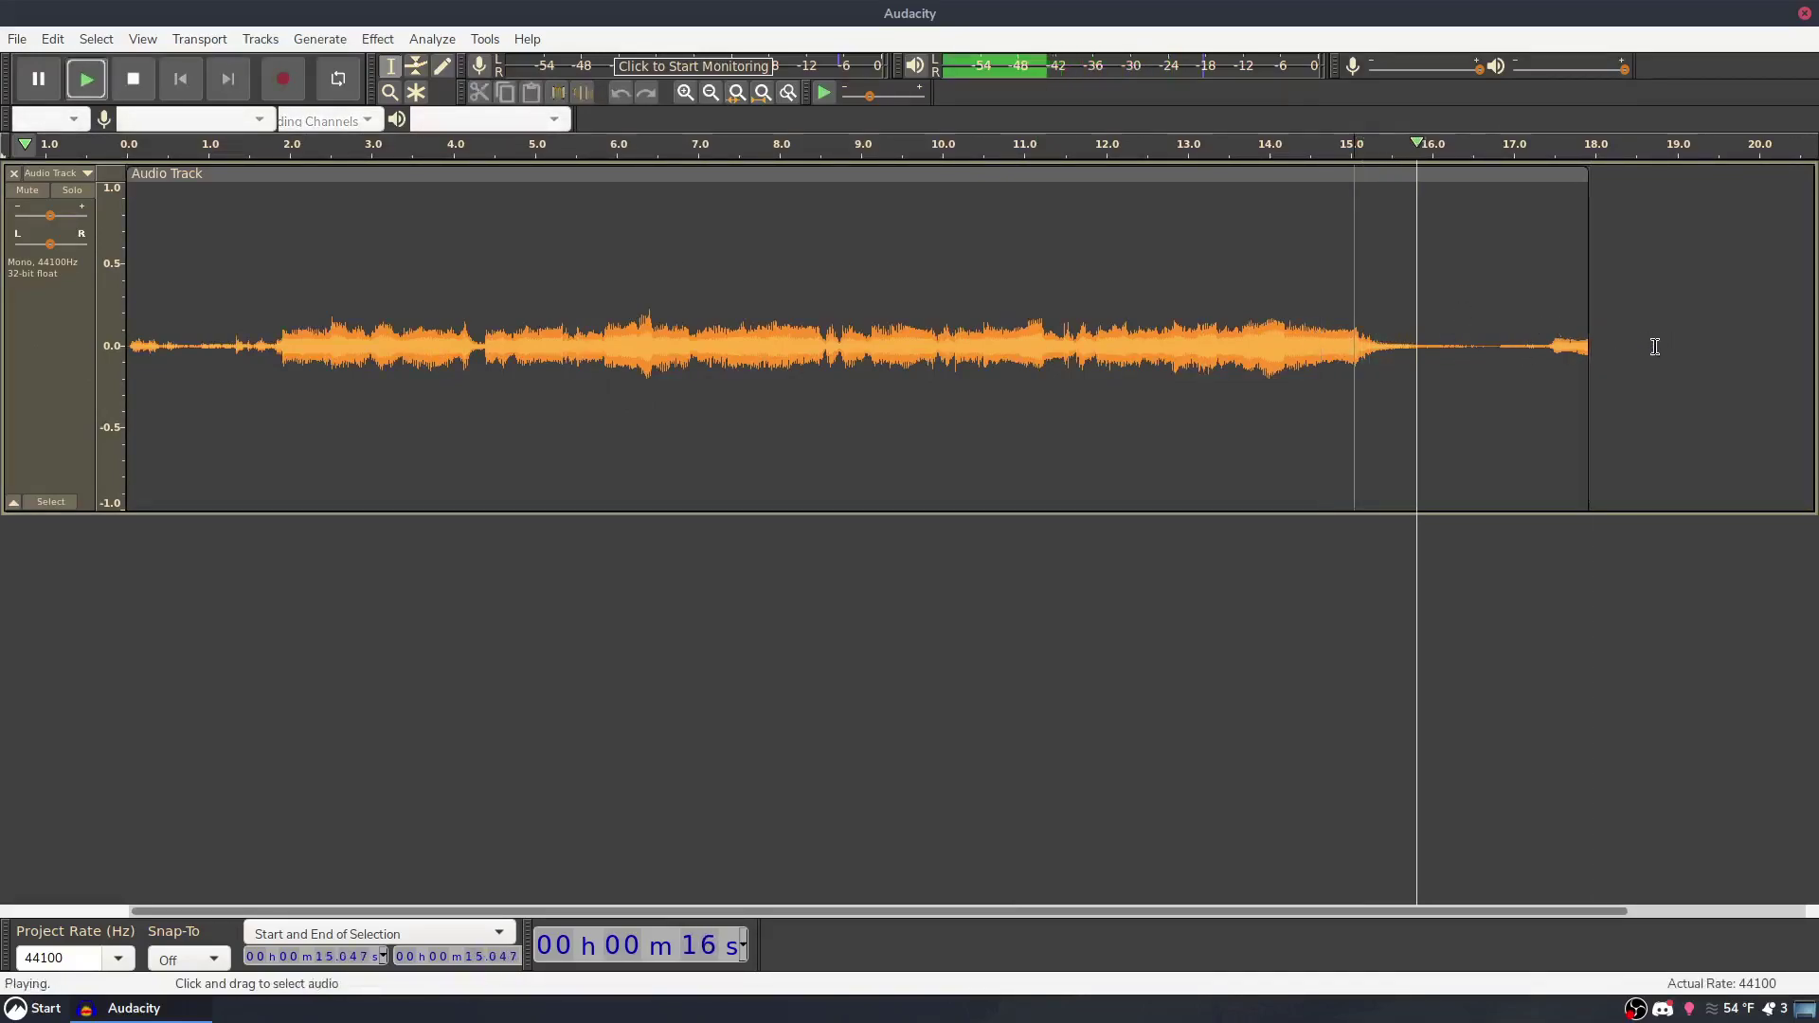
{"action": "key", "text": "space"}
{"action": "left_click_drag", "start_coordinate": [1622, 346], "coordinate": [1448, 369]}
{"action": "key", "text": "Delete"}
Zoom out to review the whole trimmed clip, leaving the play position at 4.4 s
{"action": "left_click_drag", "start_coordinate": [1179, 350], "coordinate": [413, 353]}
{"action": "key", "text": "ctrl+3"}
{"action": "left_click", "coordinate": [129, 311]}
{"action": "left_click", "coordinate": [441, 321]}
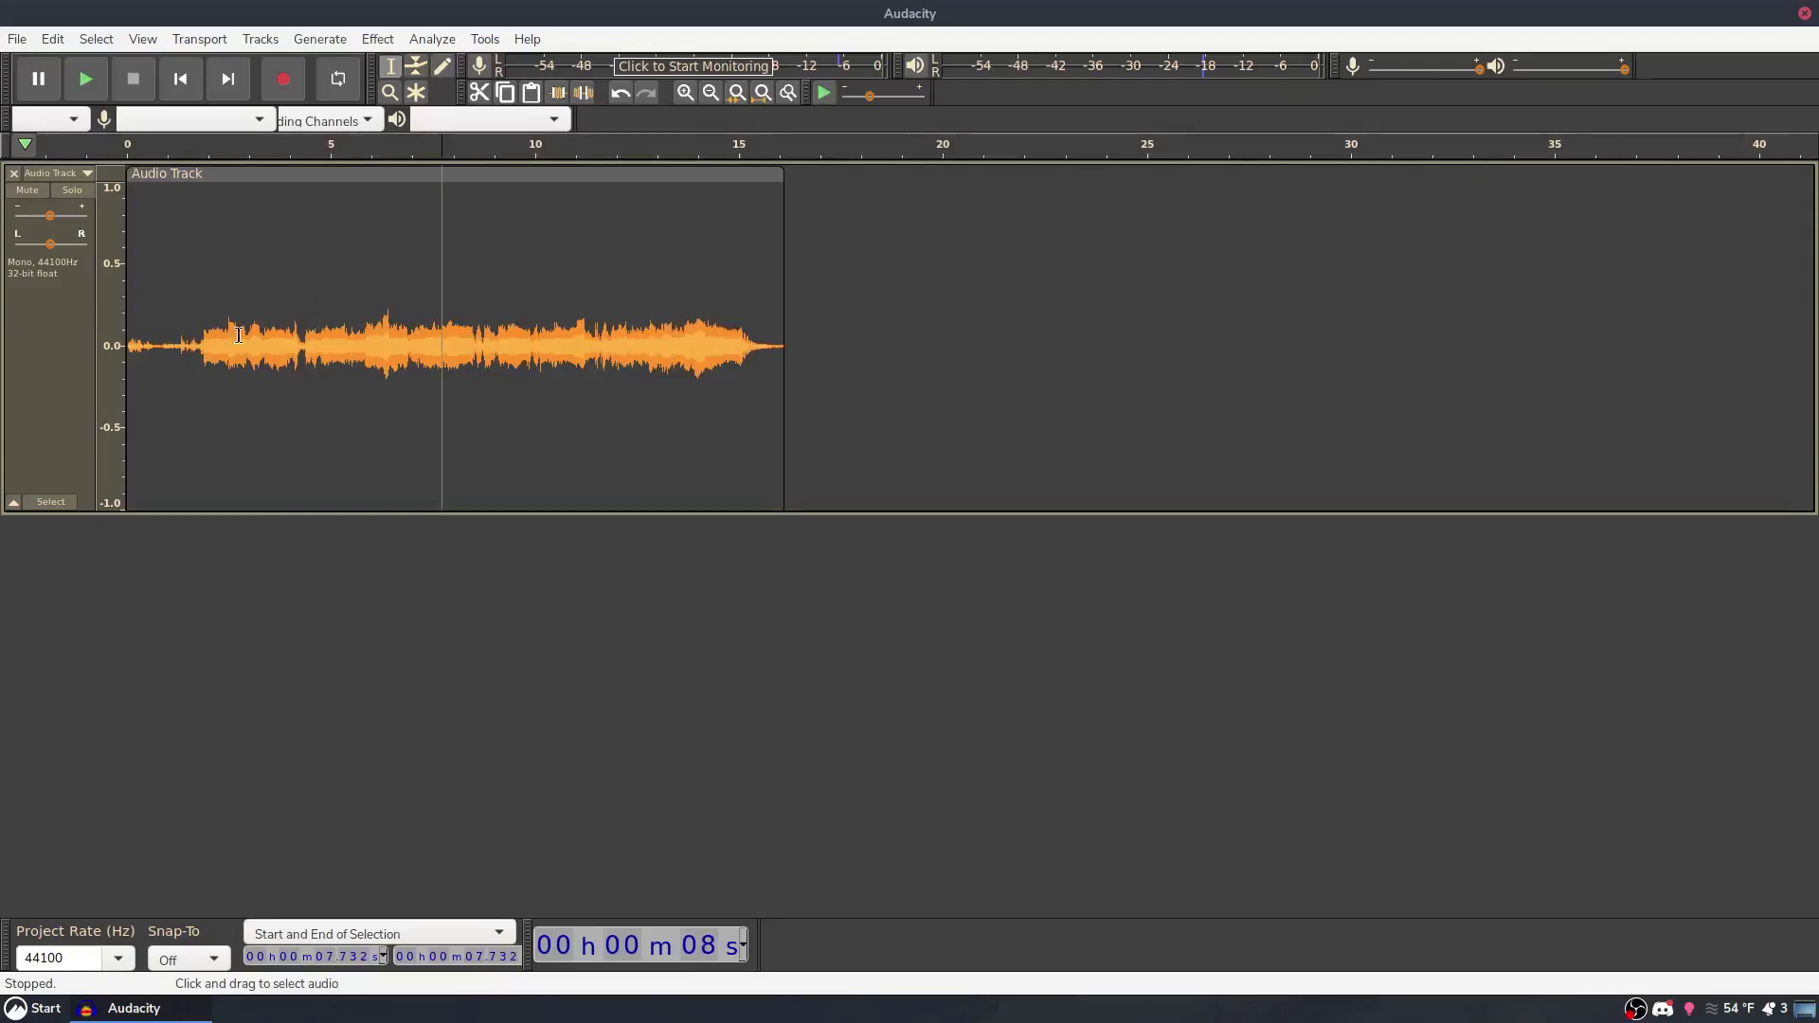
{"action": "scroll", "coordinate": [323, 348], "scroll_direction": "up", "scroll_amount": 1, "text": "ctrl"}
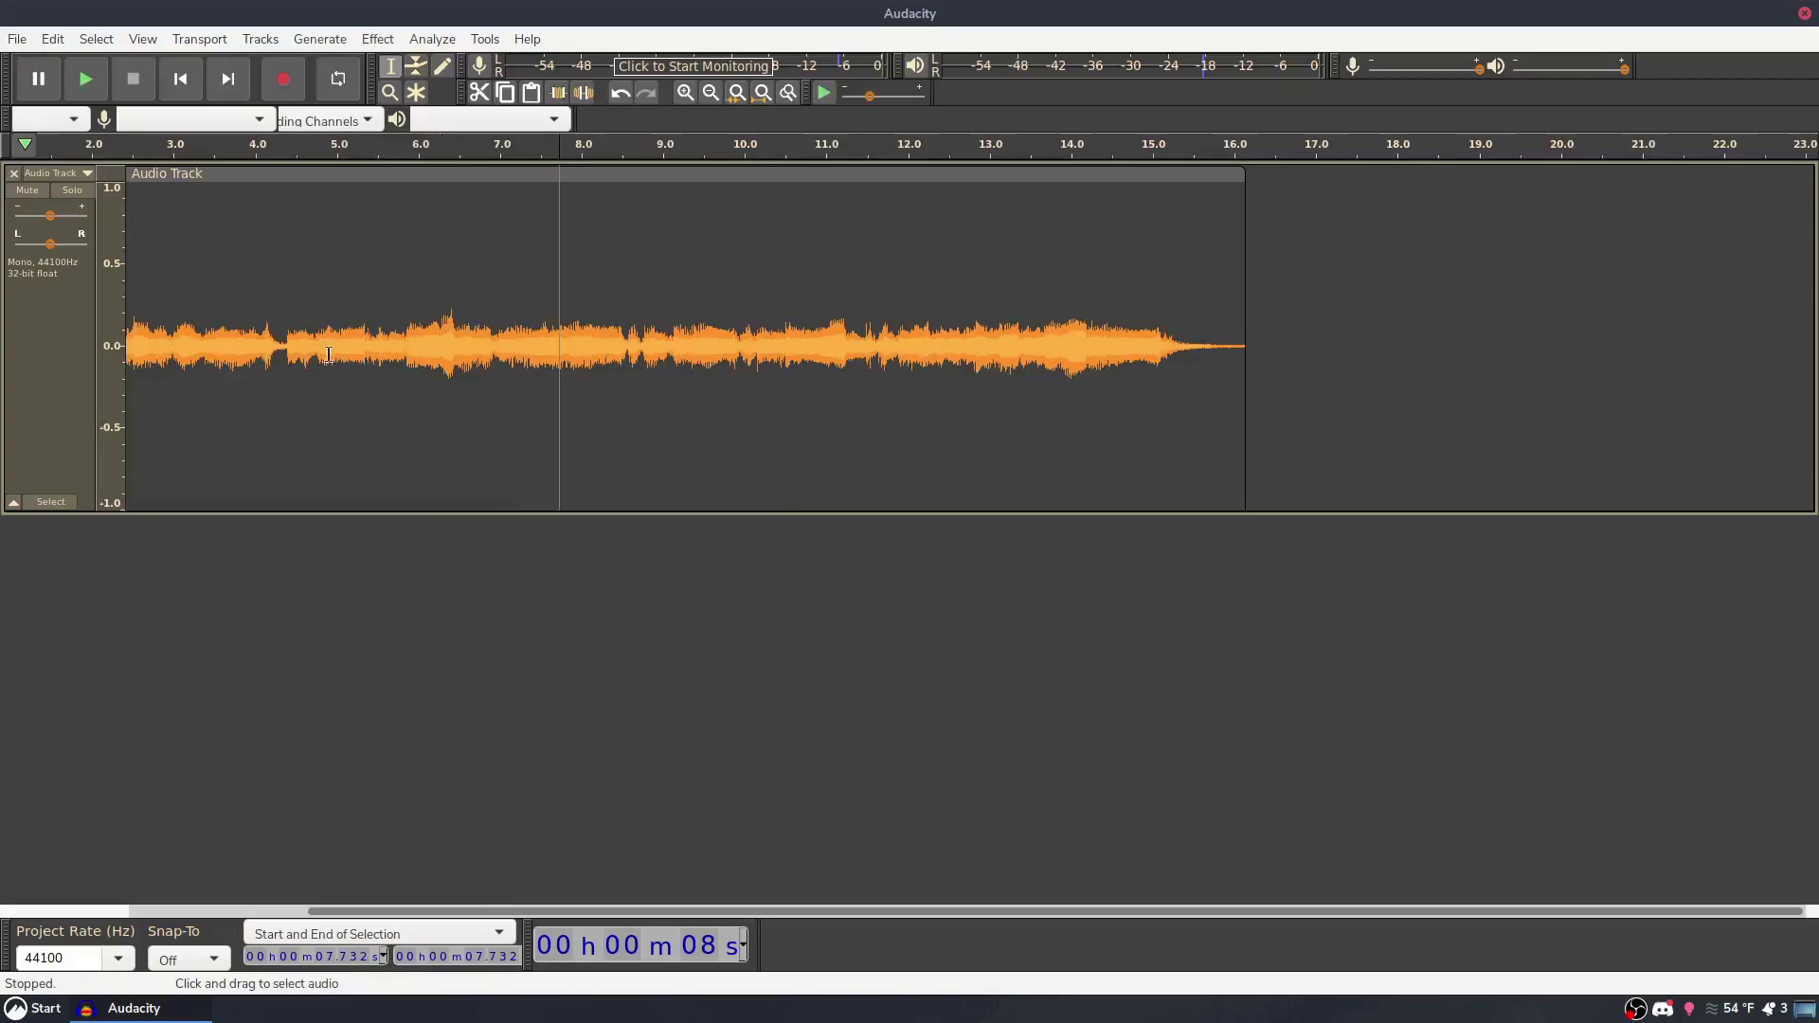
{"action": "left_click_drag", "start_coordinate": [414, 349], "coordinate": [131, 353]}
{"action": "left_click", "coordinate": [479, 361]}
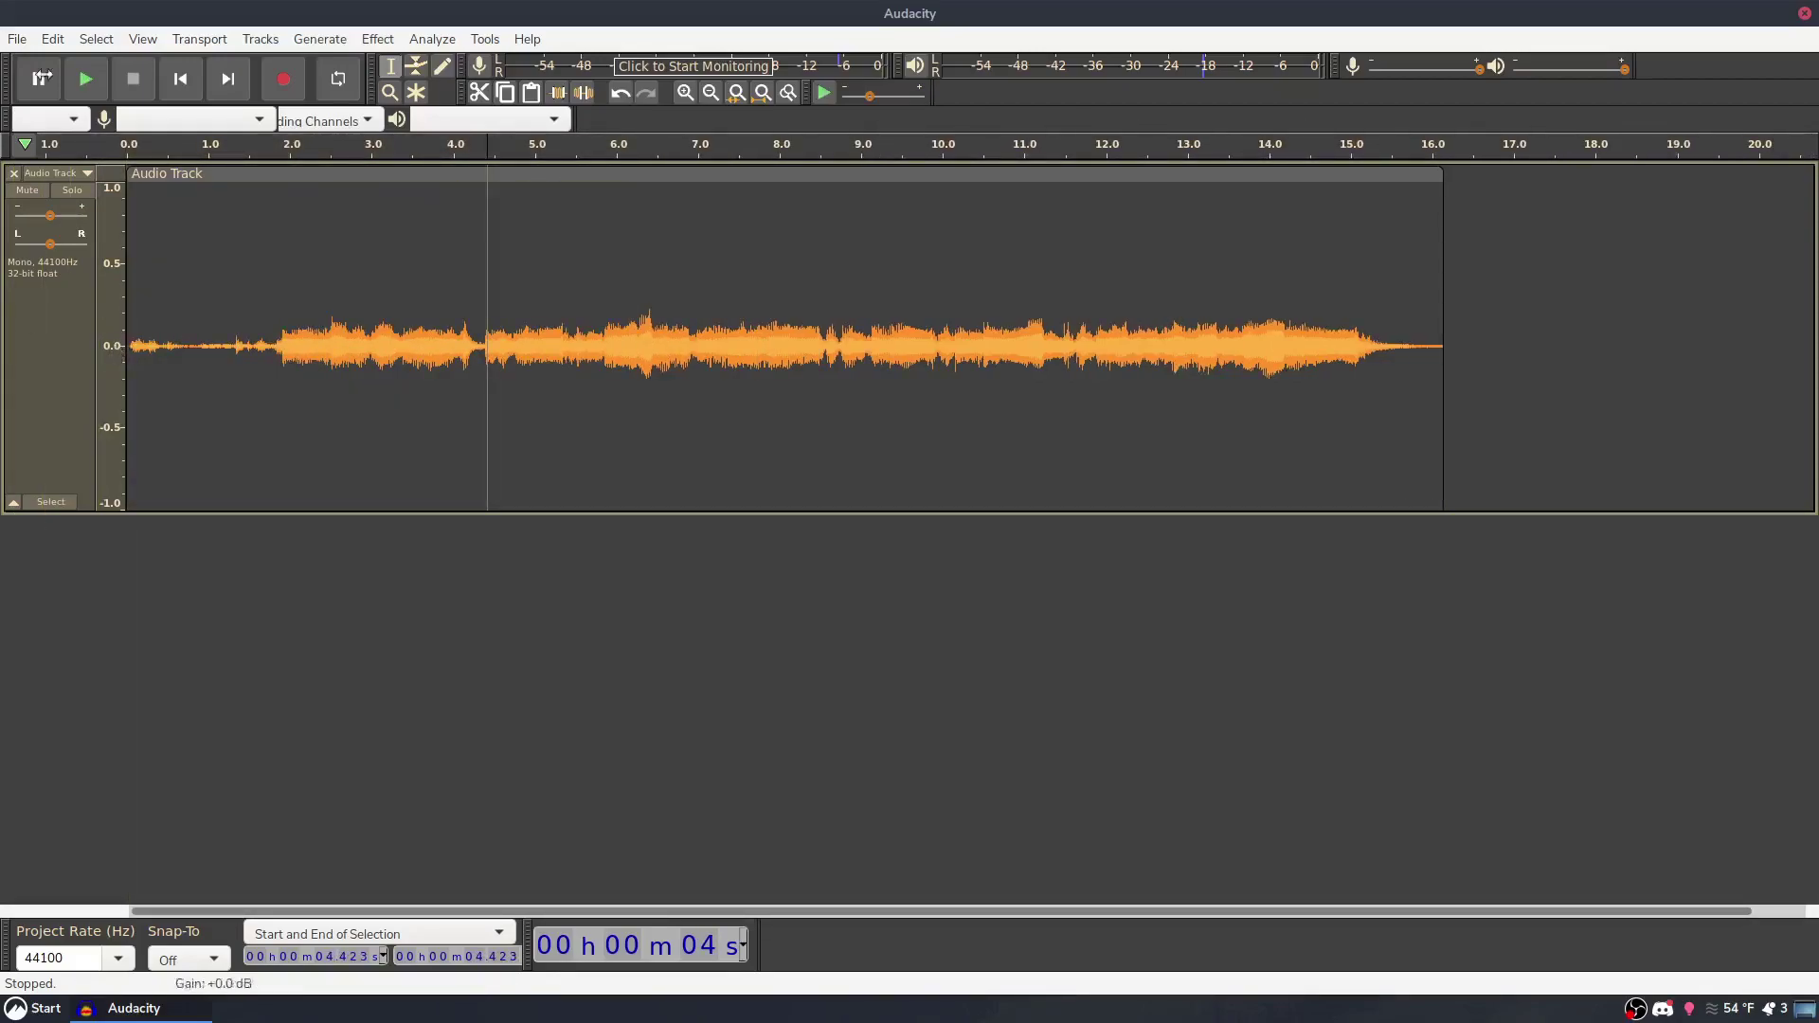
Add a new mono track and paste a copy of the whole guitar take into it
{"action": "left_click", "coordinate": [256, 39]}
{"action": "mouse_move", "coordinate": [287, 68]}
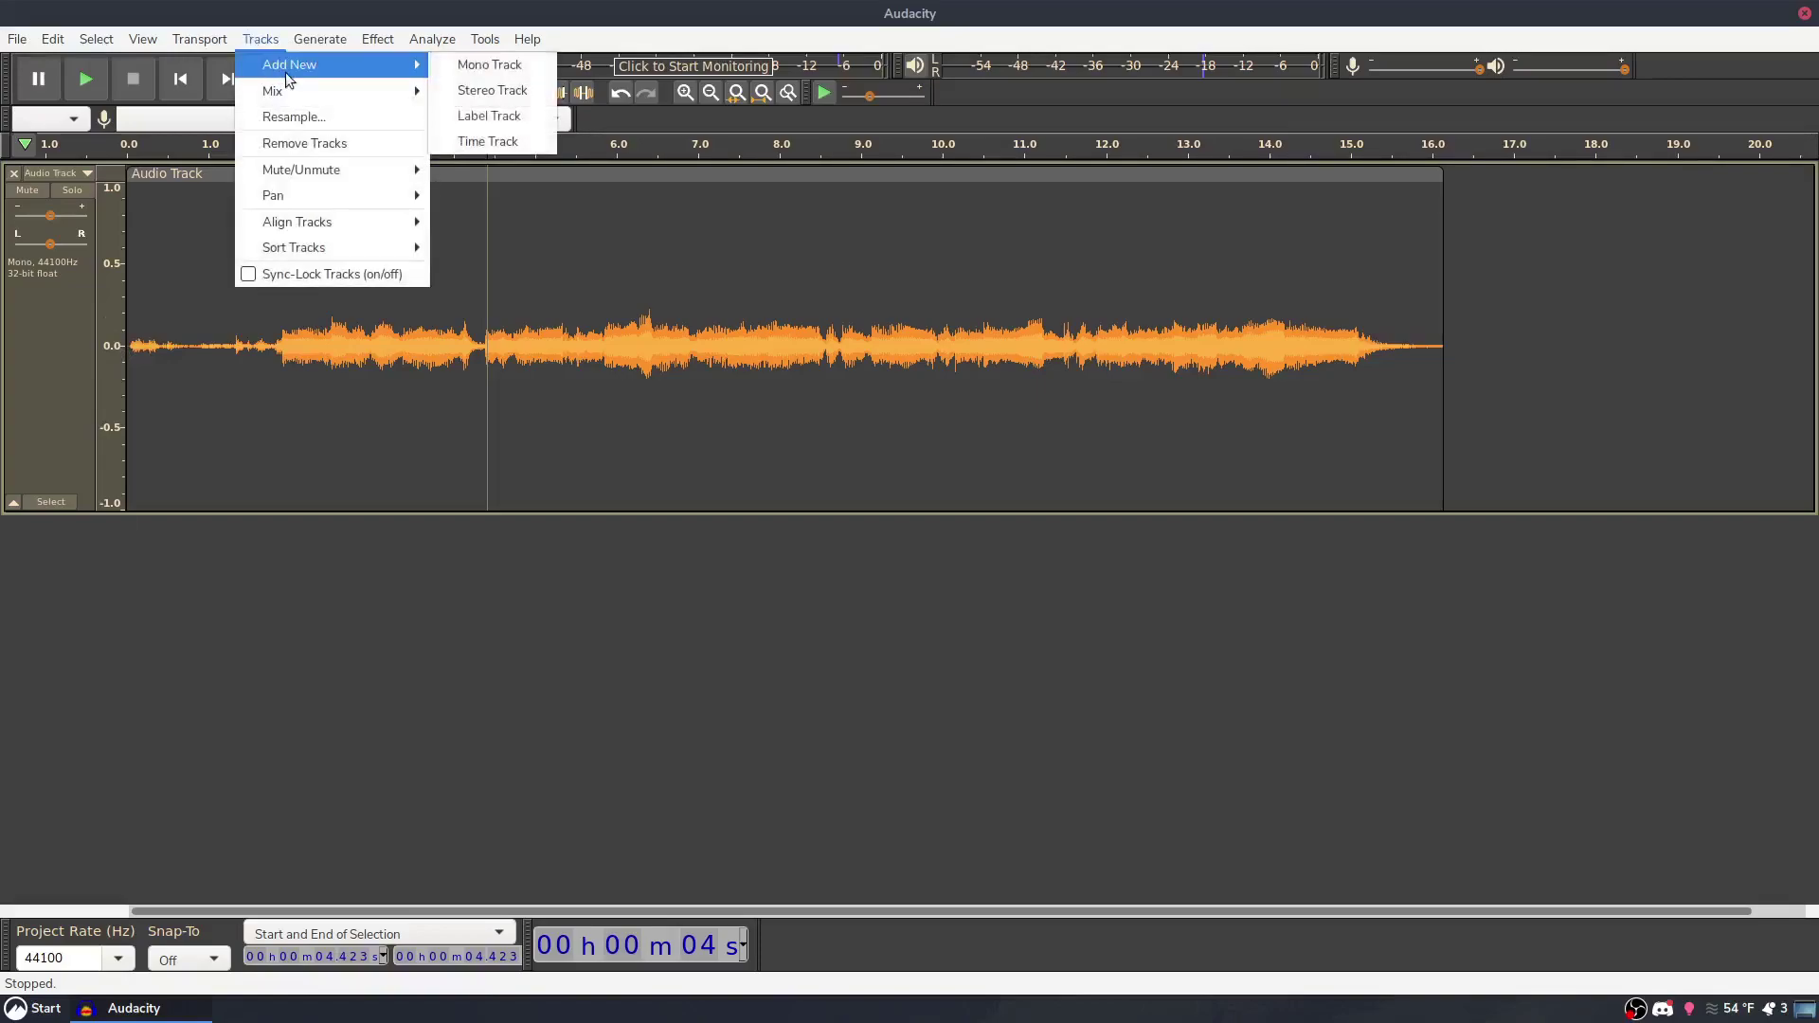
{"action": "left_click", "coordinate": [493, 65]}
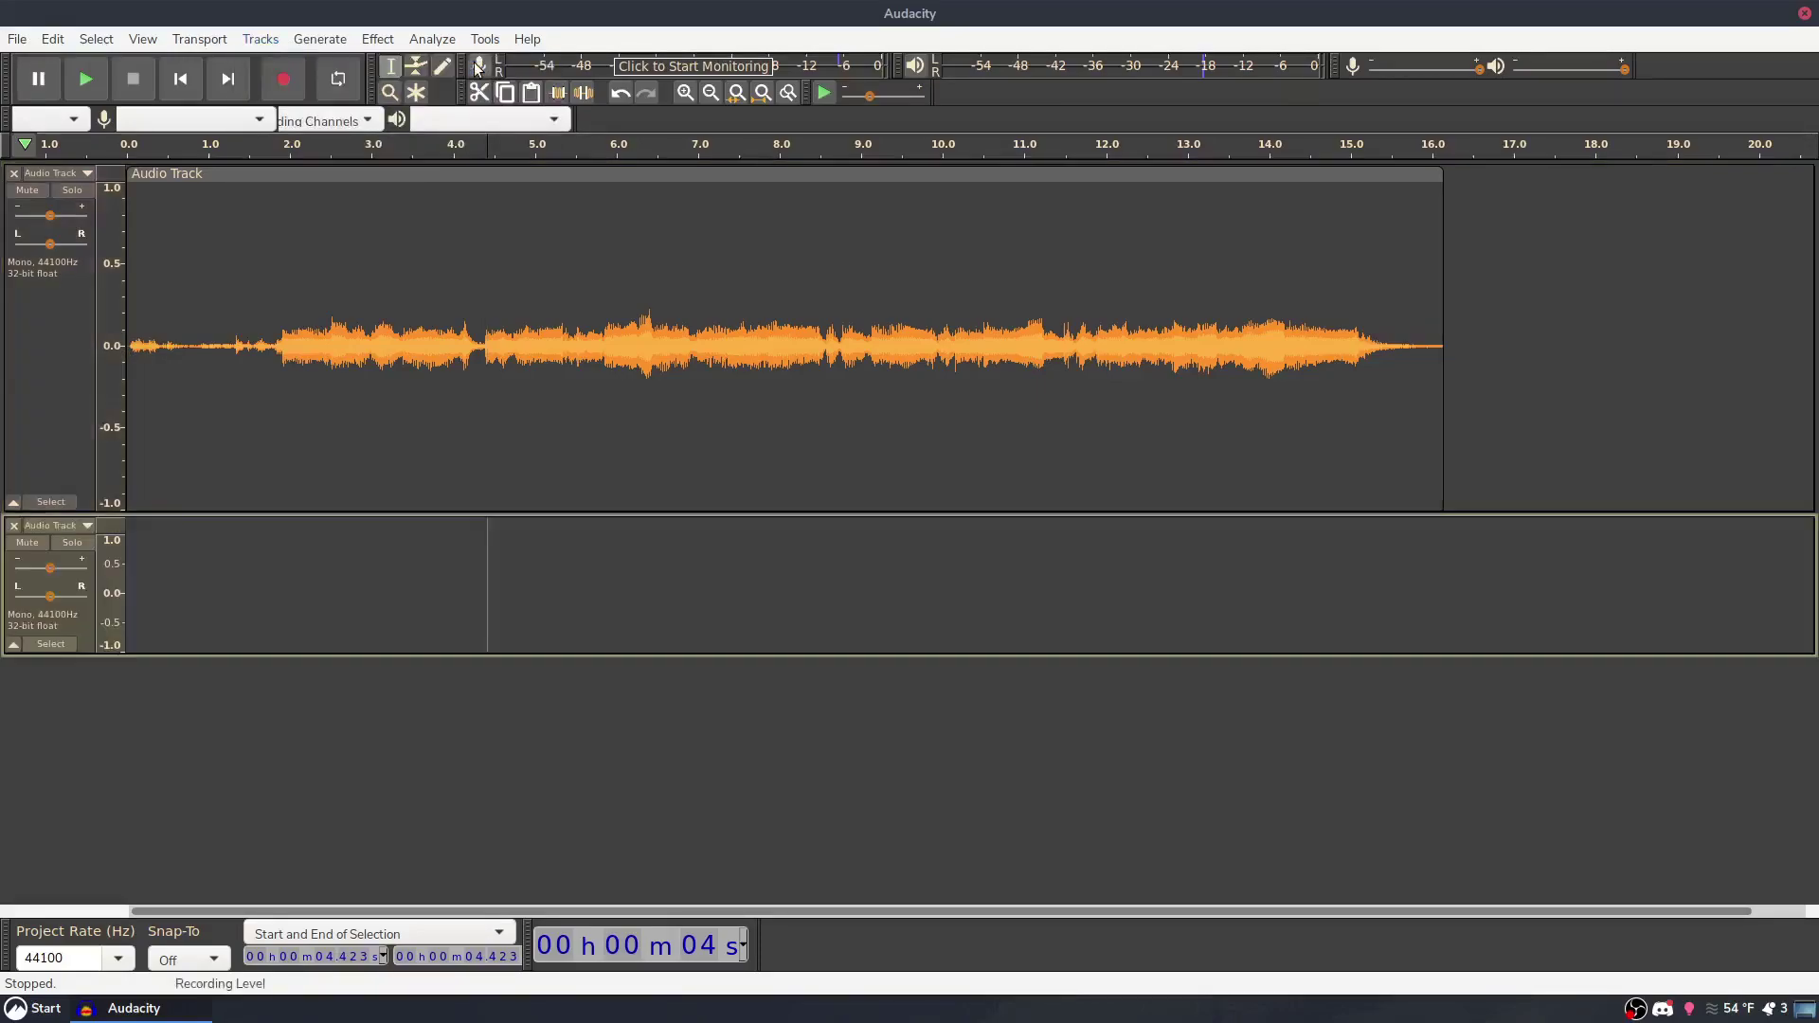
{"action": "key", "text": "ctrl+a"}
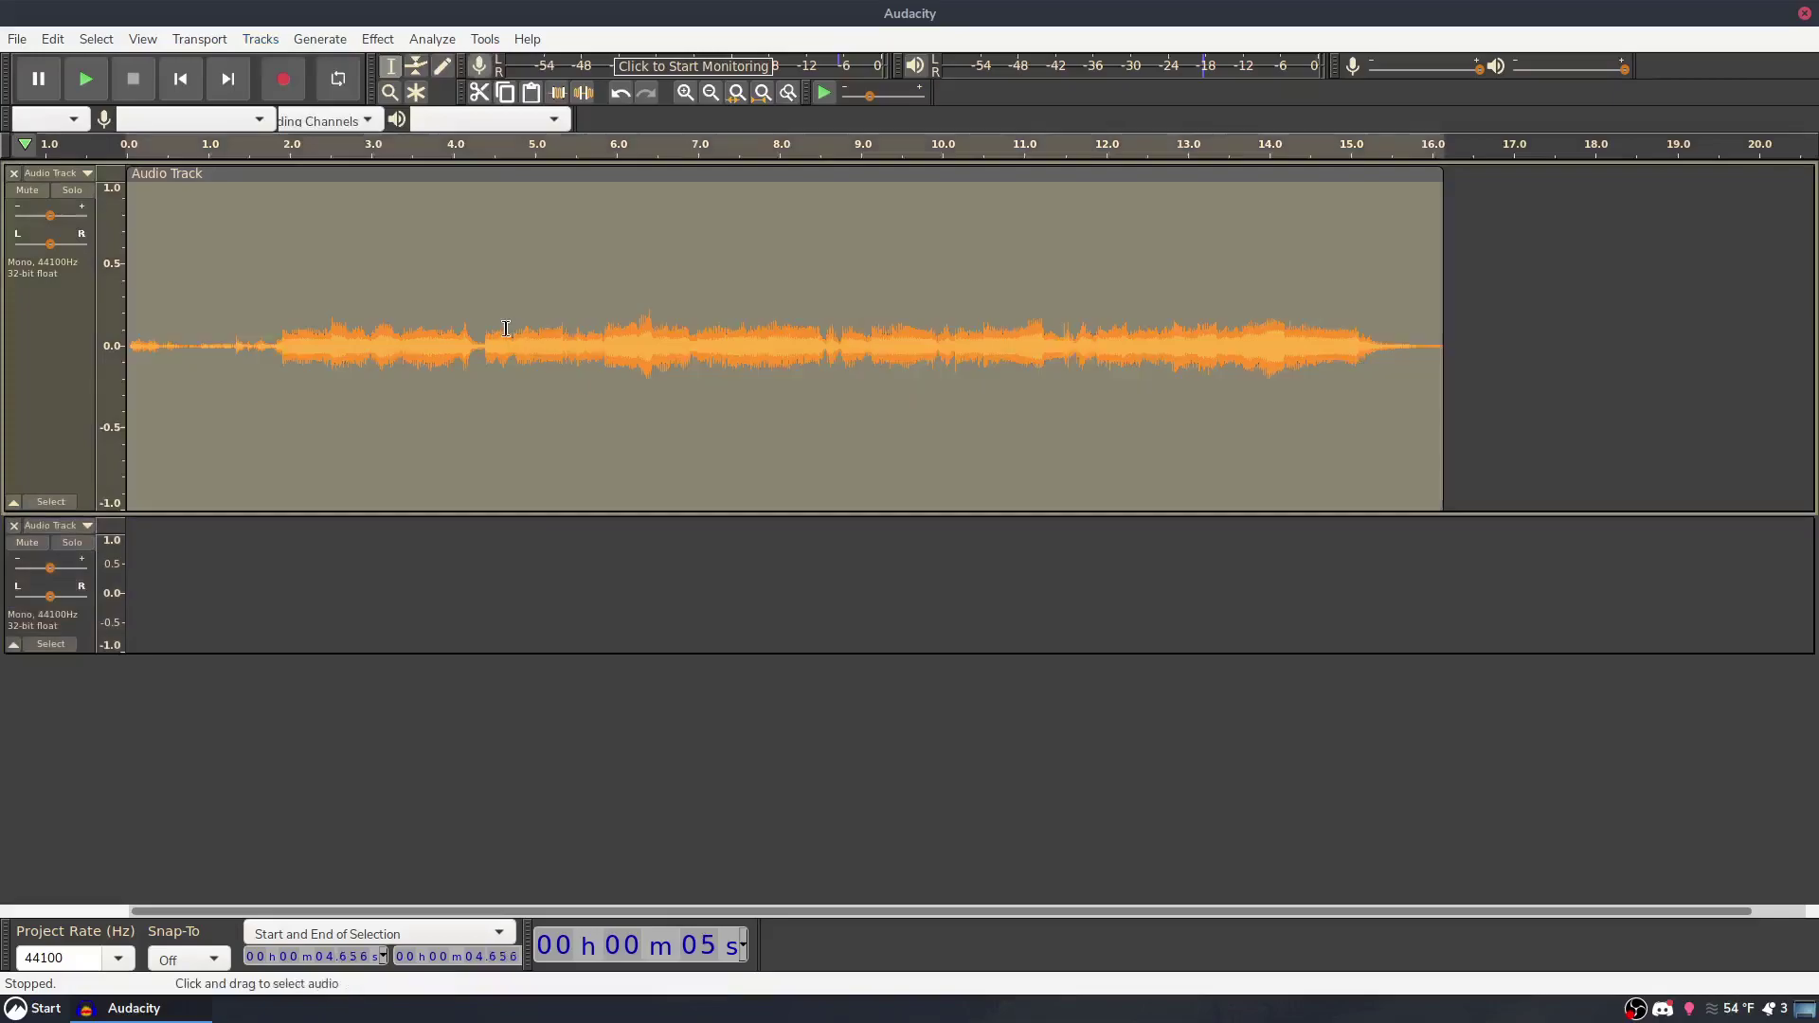
{"action": "key", "text": "ctrl+c"}
{"action": "left_click", "coordinate": [489, 560]}
{"action": "key", "text": "ctrl+v"}
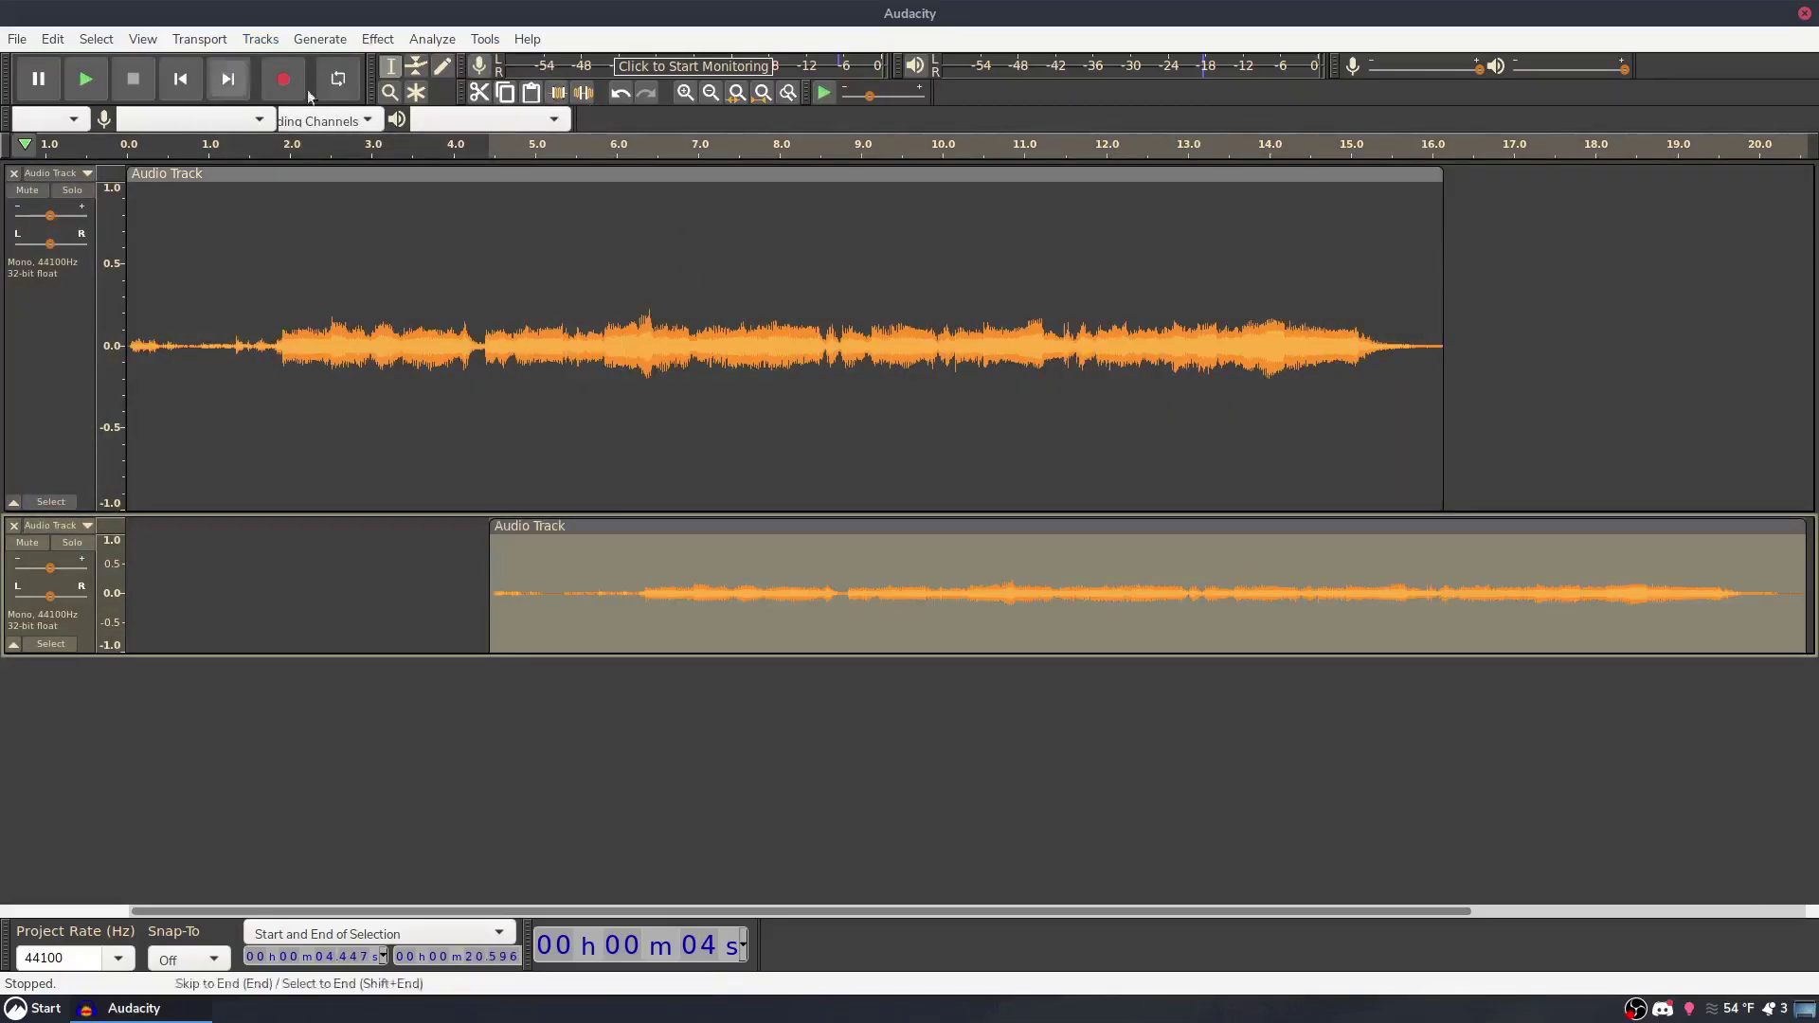
Line the pasted clip up with the timeline start at 0 s
{"action": "left_click", "coordinate": [846, 548]}
{"action": "left_click_drag", "start_coordinate": [852, 531], "coordinate": [492, 546]}
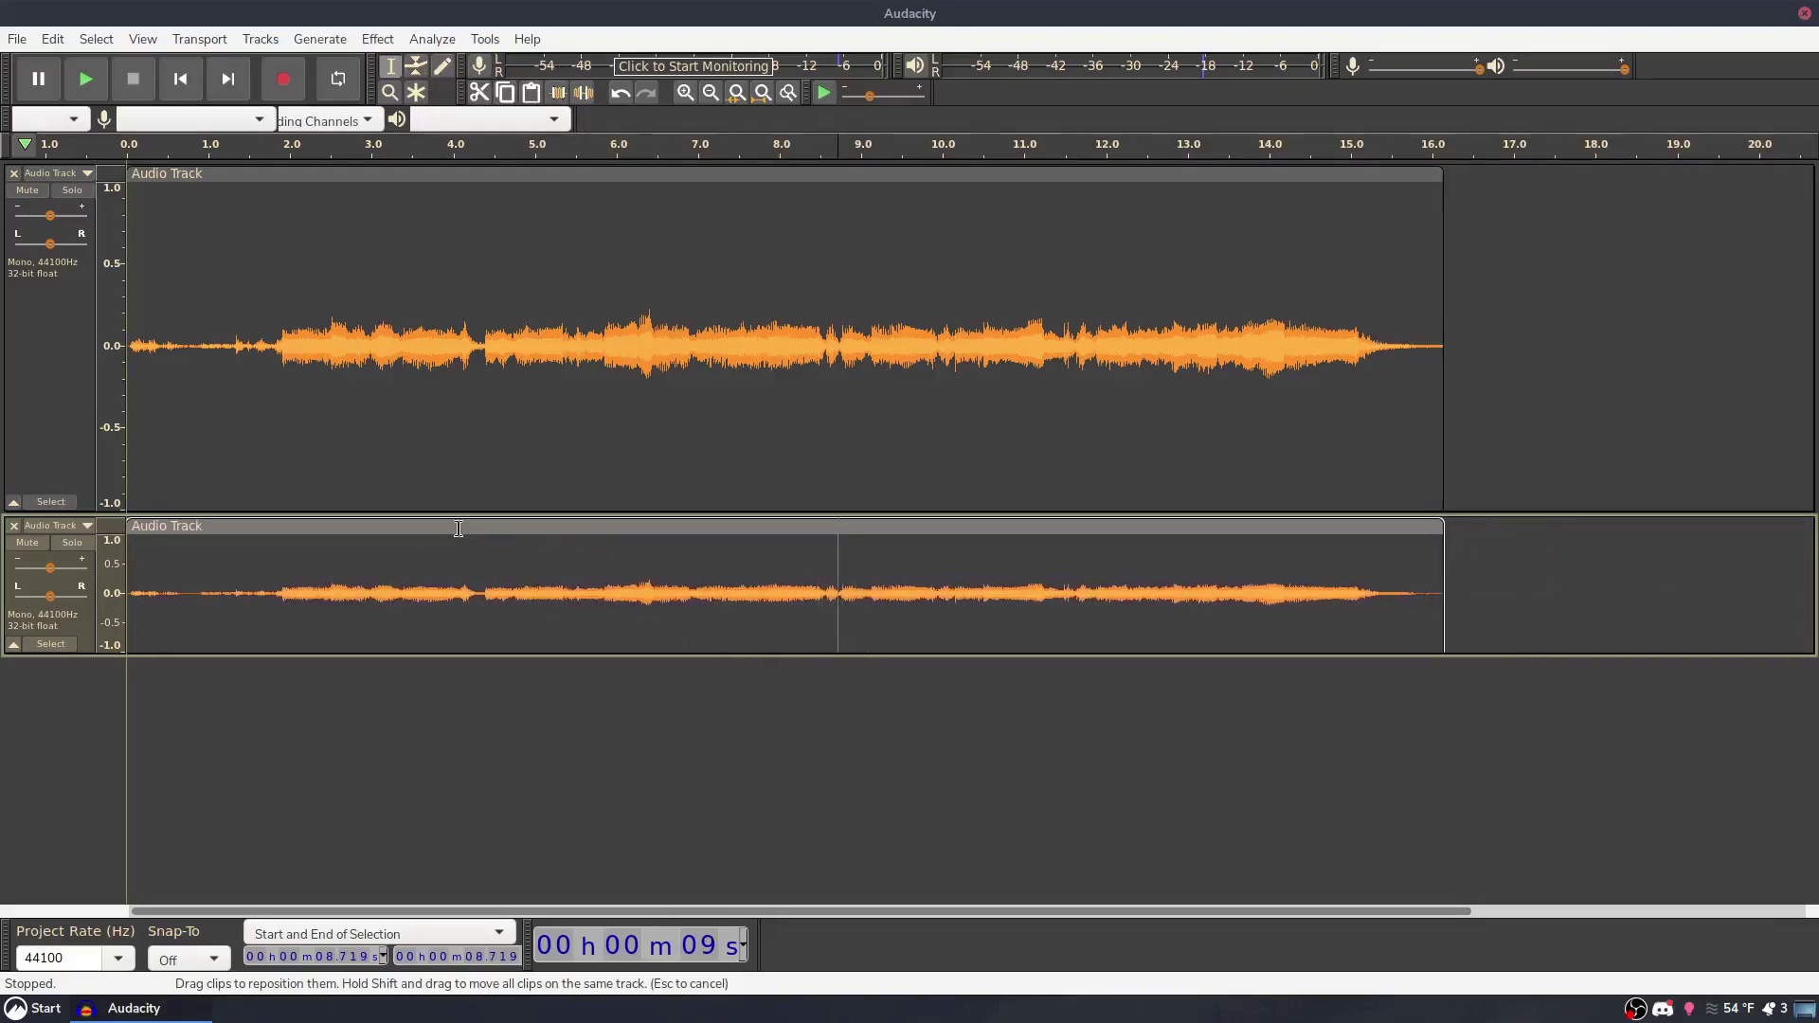
{"action": "left_click", "coordinate": [686, 526]}
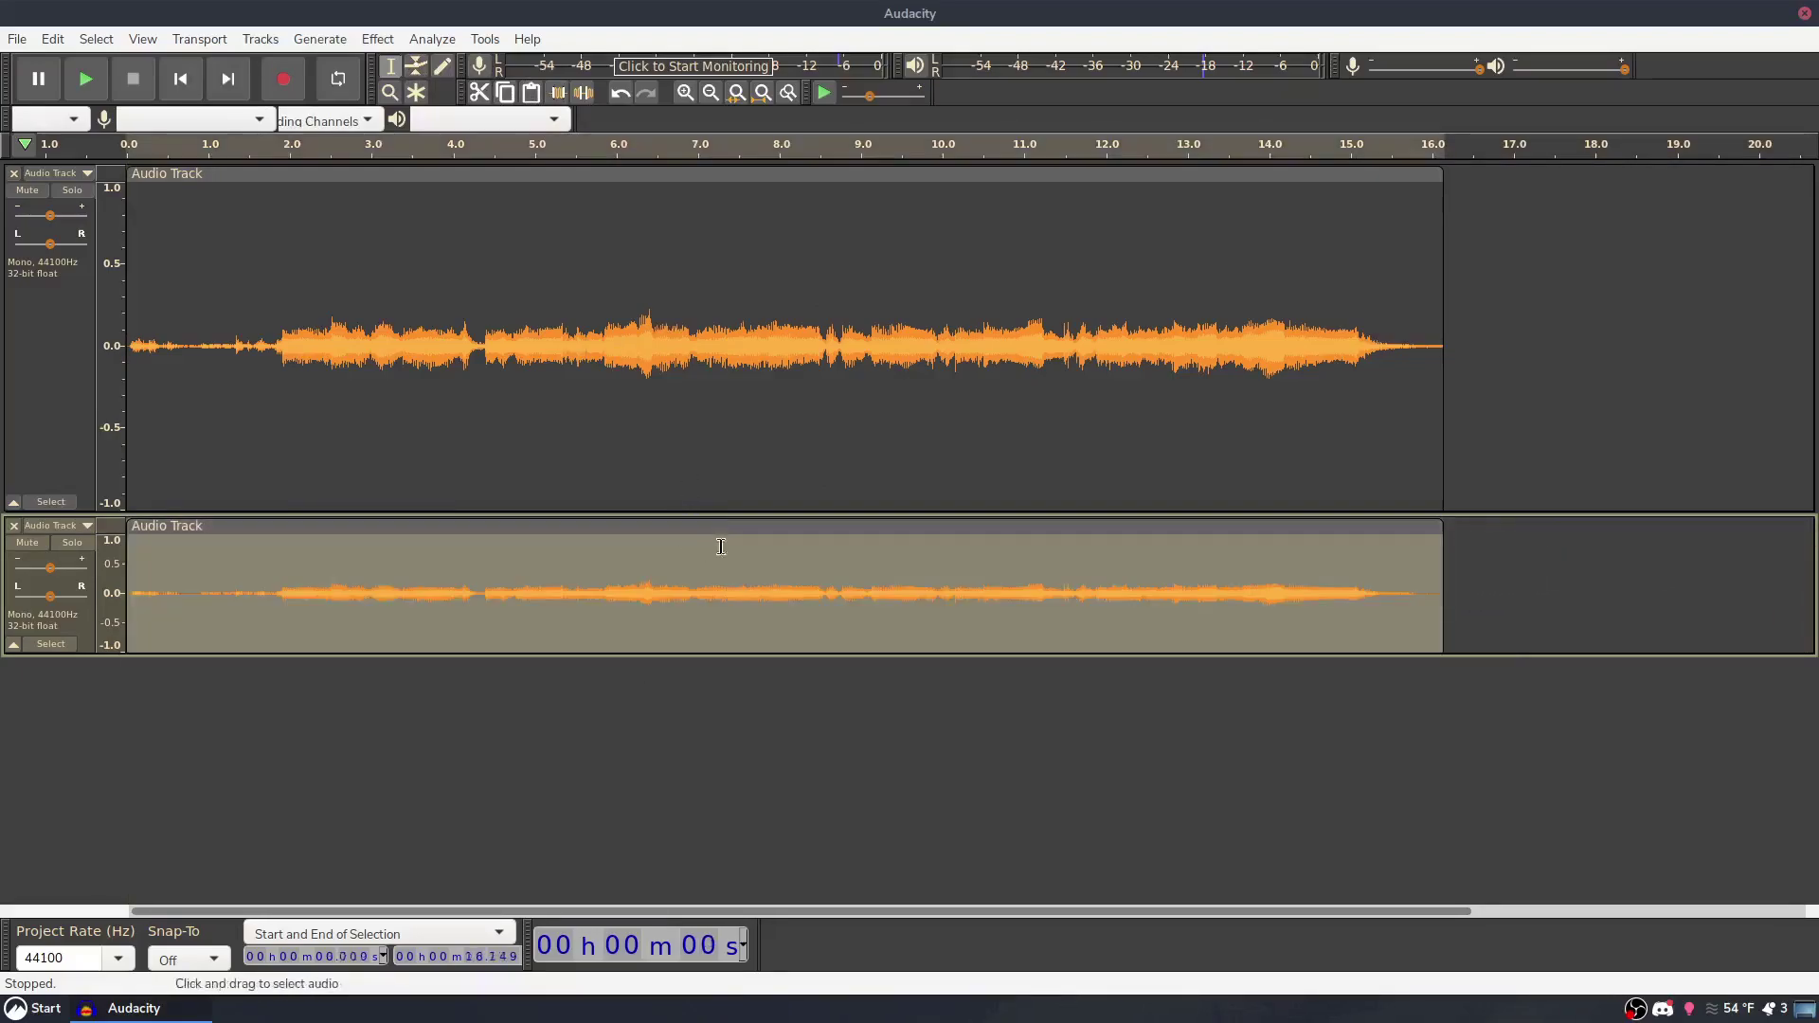
{"action": "left_click", "coordinate": [711, 394]}
Resize the two tracks, then pan the upper track hard left and the lower hard right
{"action": "left_click_drag", "start_coordinate": [751, 512], "coordinate": [739, 400]}
{"action": "left_click_drag", "start_coordinate": [735, 540], "coordinate": [720, 705]}
{"action": "left_click", "coordinate": [485, 206]}
{"action": "left_click_drag", "start_coordinate": [51, 244], "coordinate": [26, 246]}
{"action": "left_click_drag", "start_coordinate": [50, 485], "coordinate": [75, 485]}
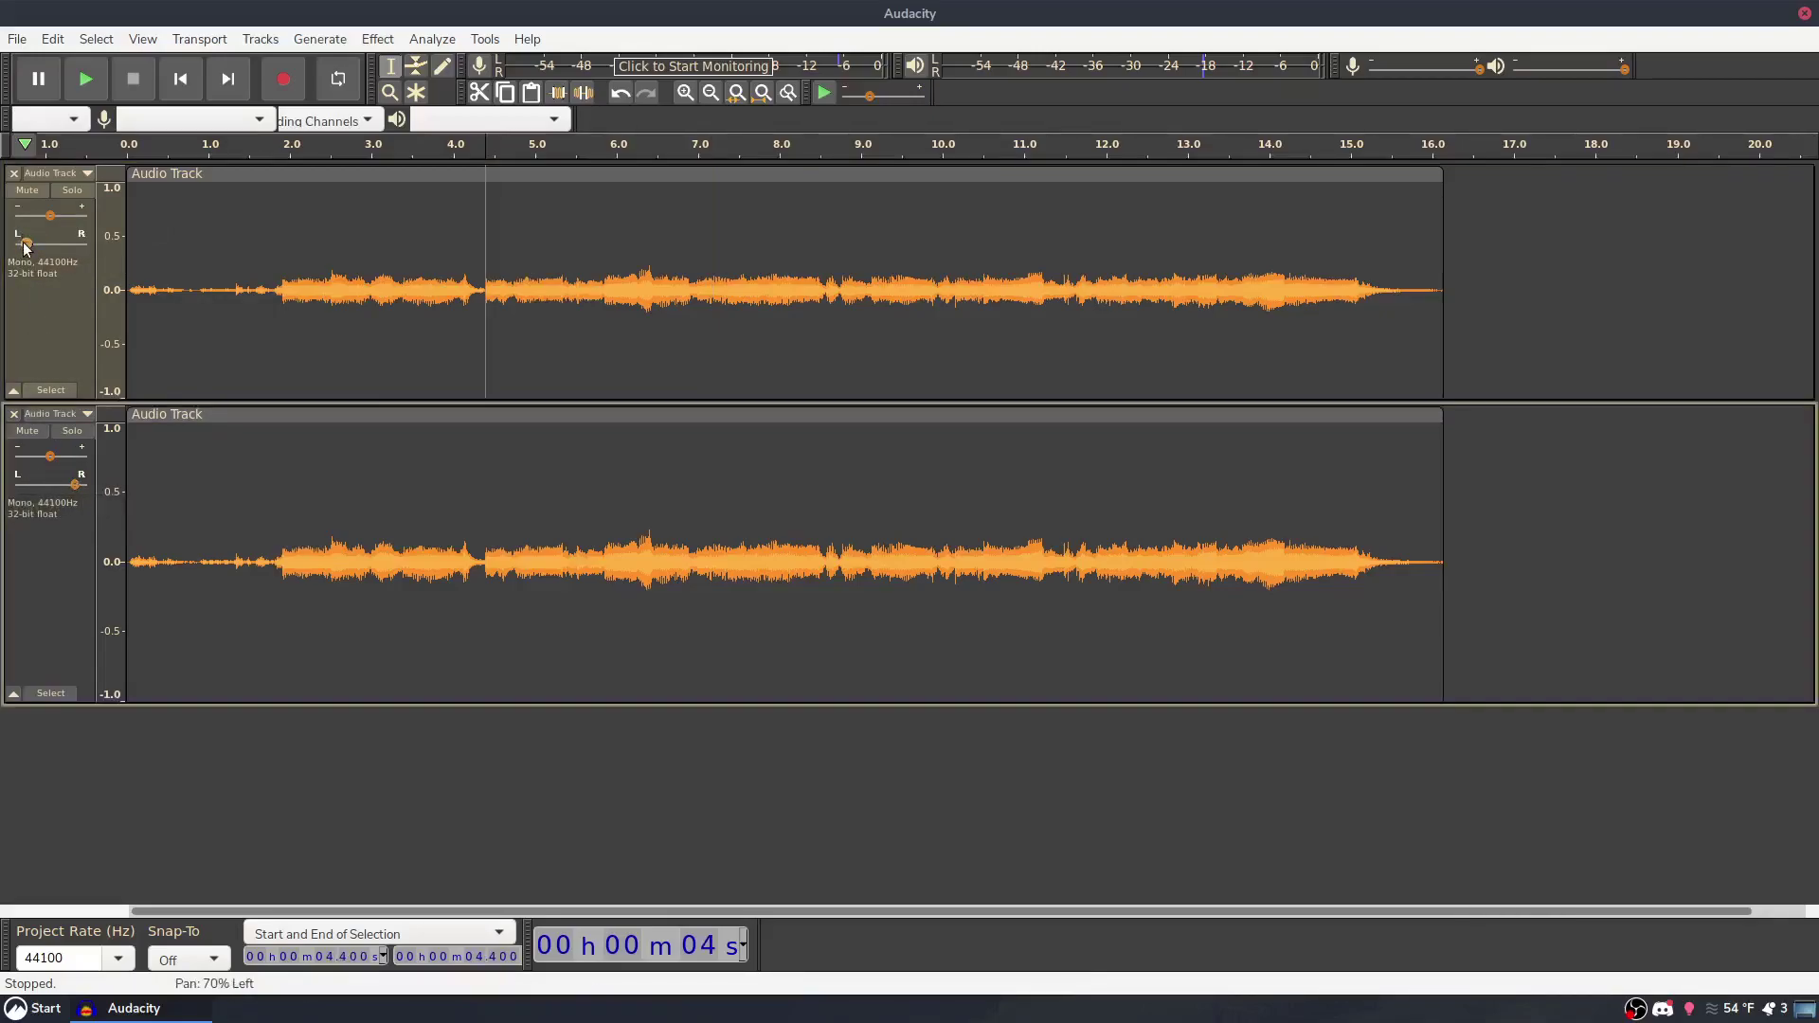
Play both guitar tracks together from the beginning
{"action": "left_click_drag", "start_coordinate": [371, 240], "coordinate": [129, 232]}
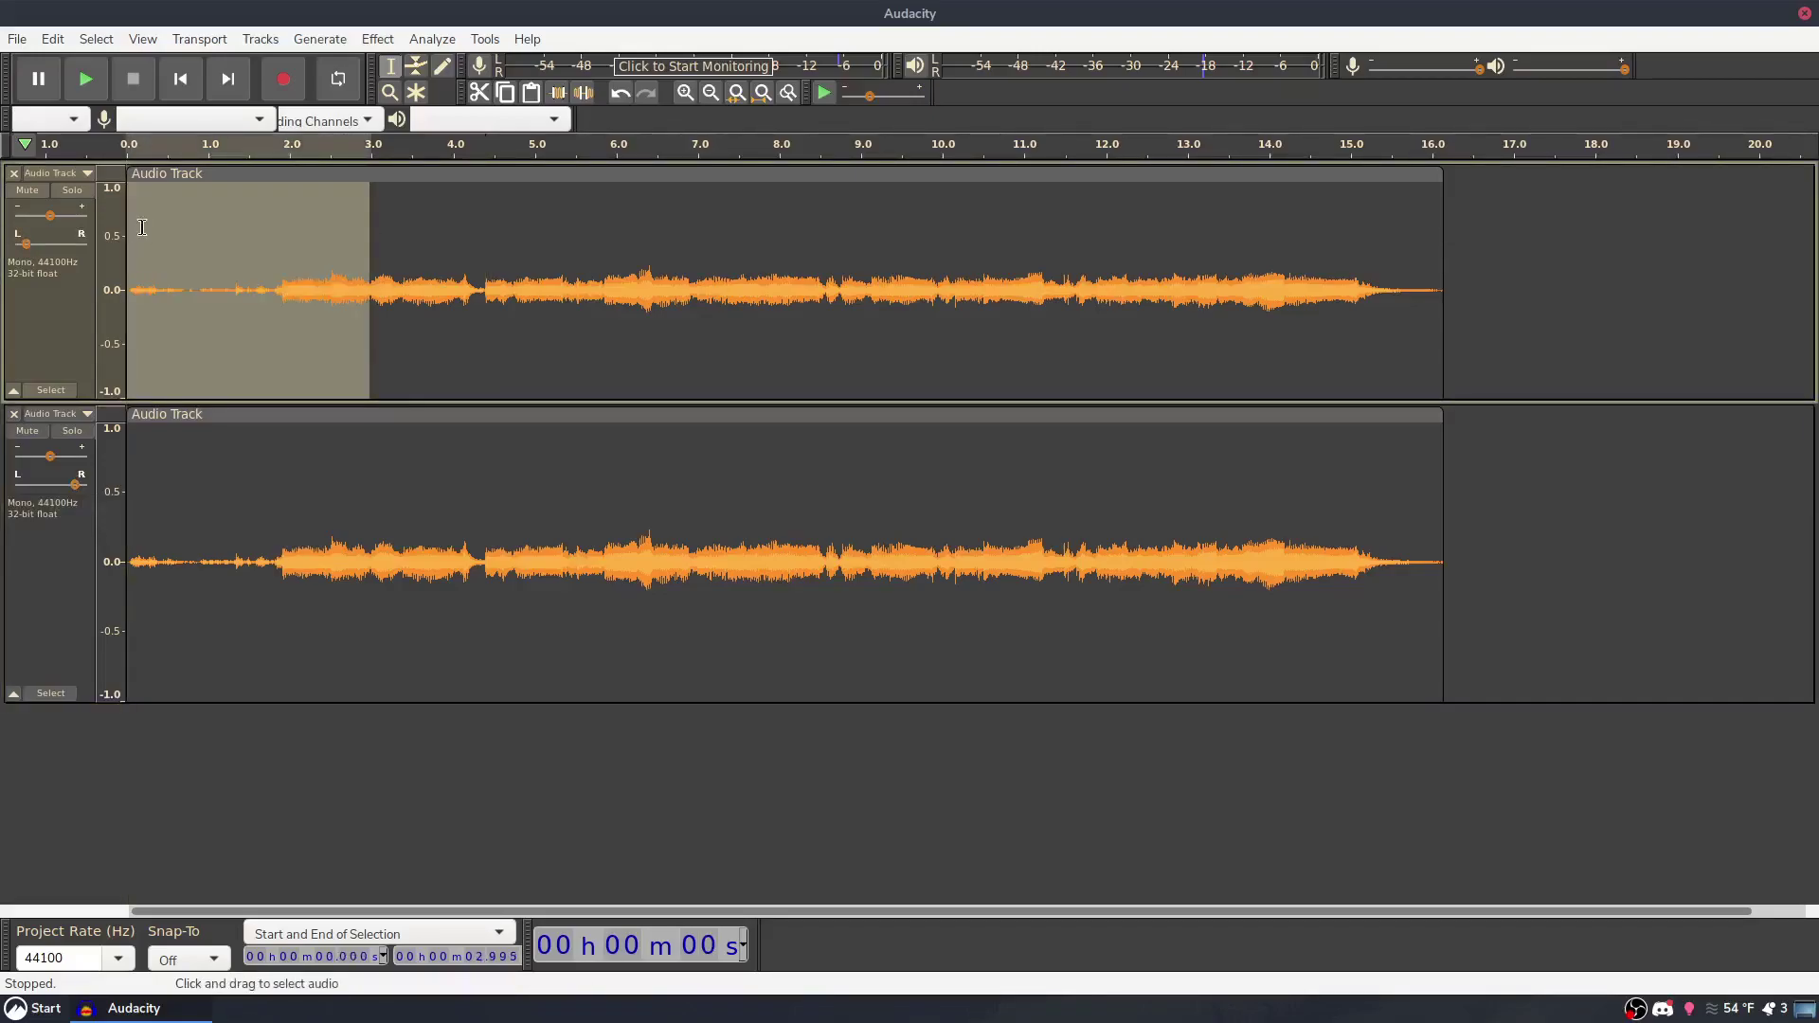
{"action": "key", "text": "Home"}
{"action": "key", "text": "space"}
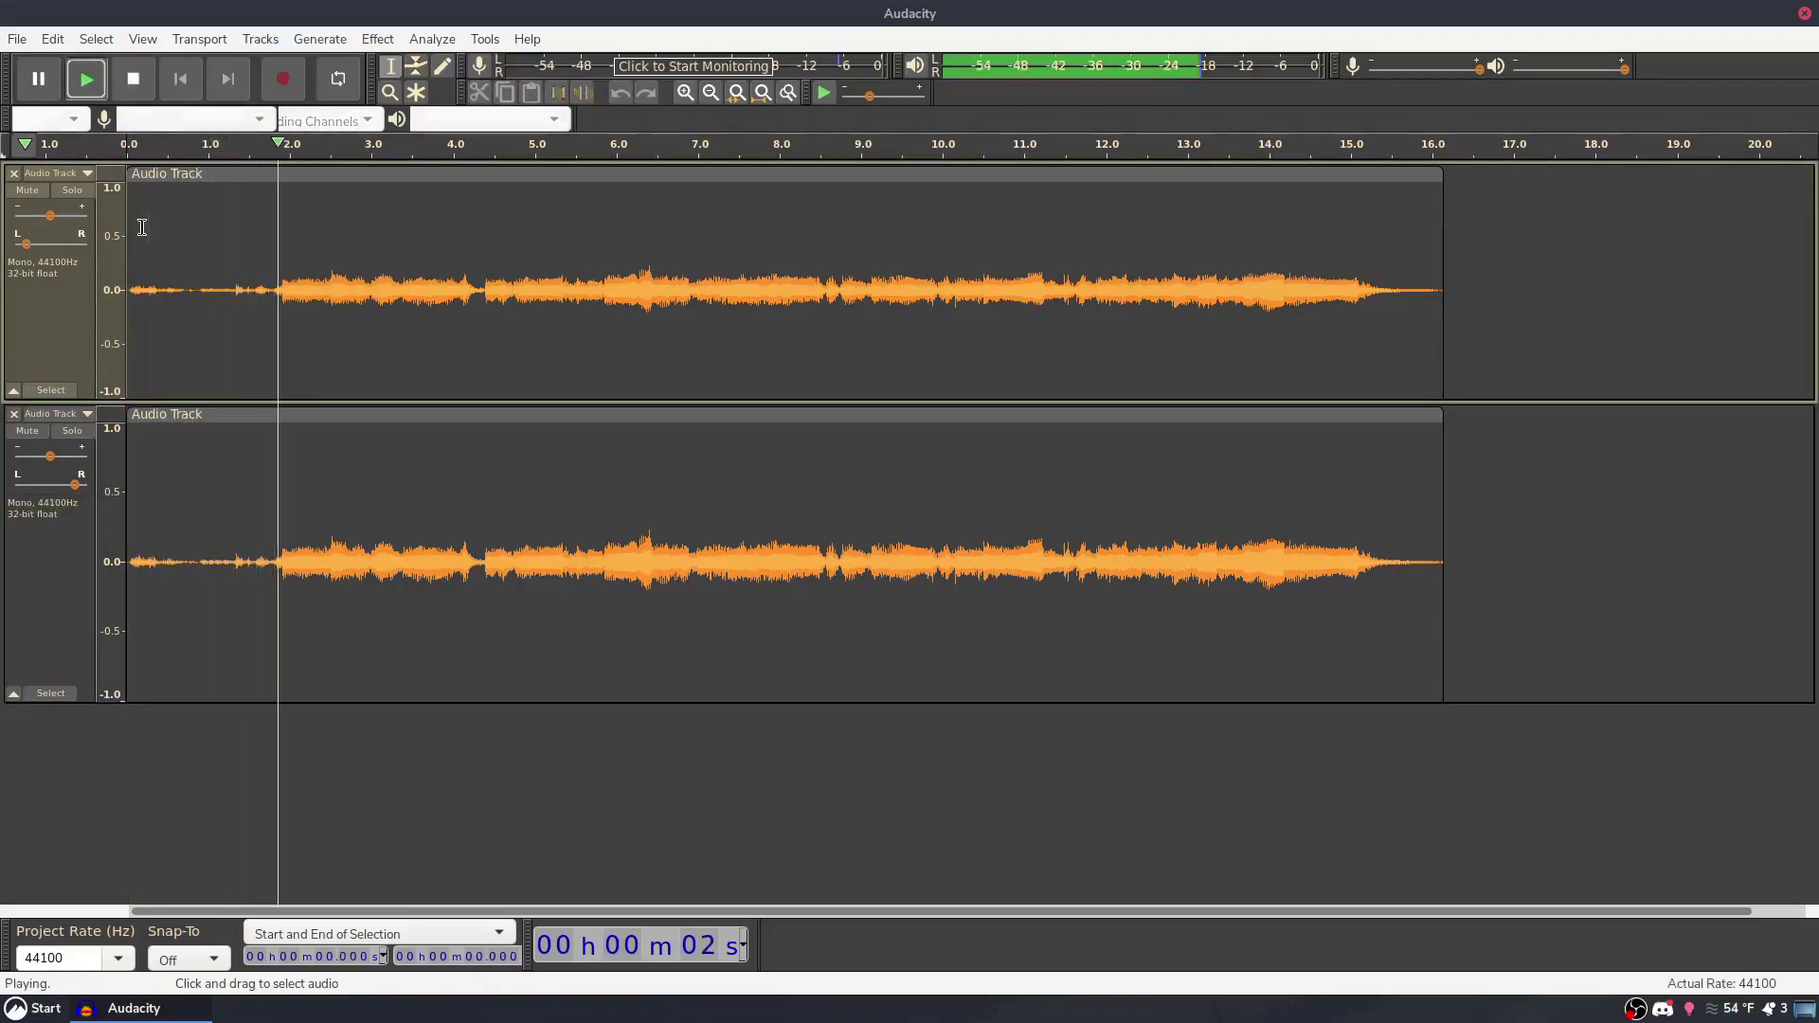
{"action": "key", "text": "space"}
Nudge the lower clip slightly later in time and replay from 1.823 s to hear the offset
{"action": "scroll", "coordinate": [239, 547], "scroll_direction": "up", "scroll_amount": 3, "text": "ctrl"}
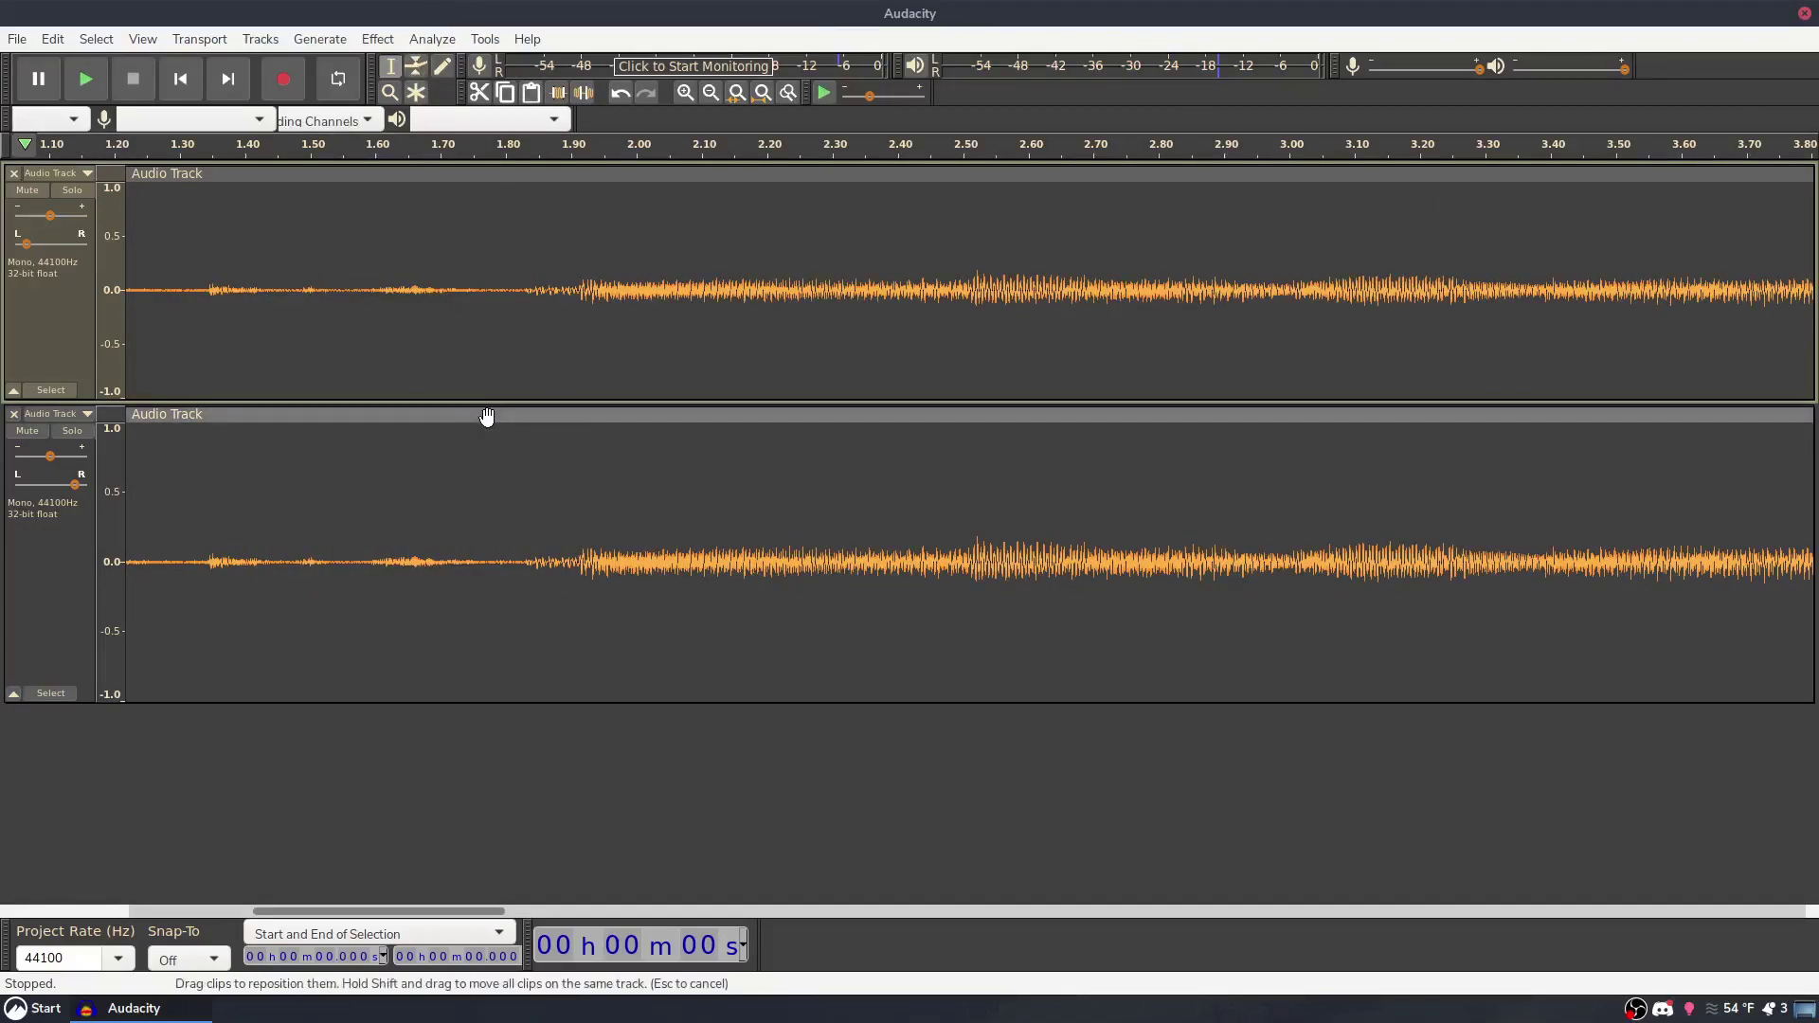
{"action": "left_click", "coordinate": [275, 420]}
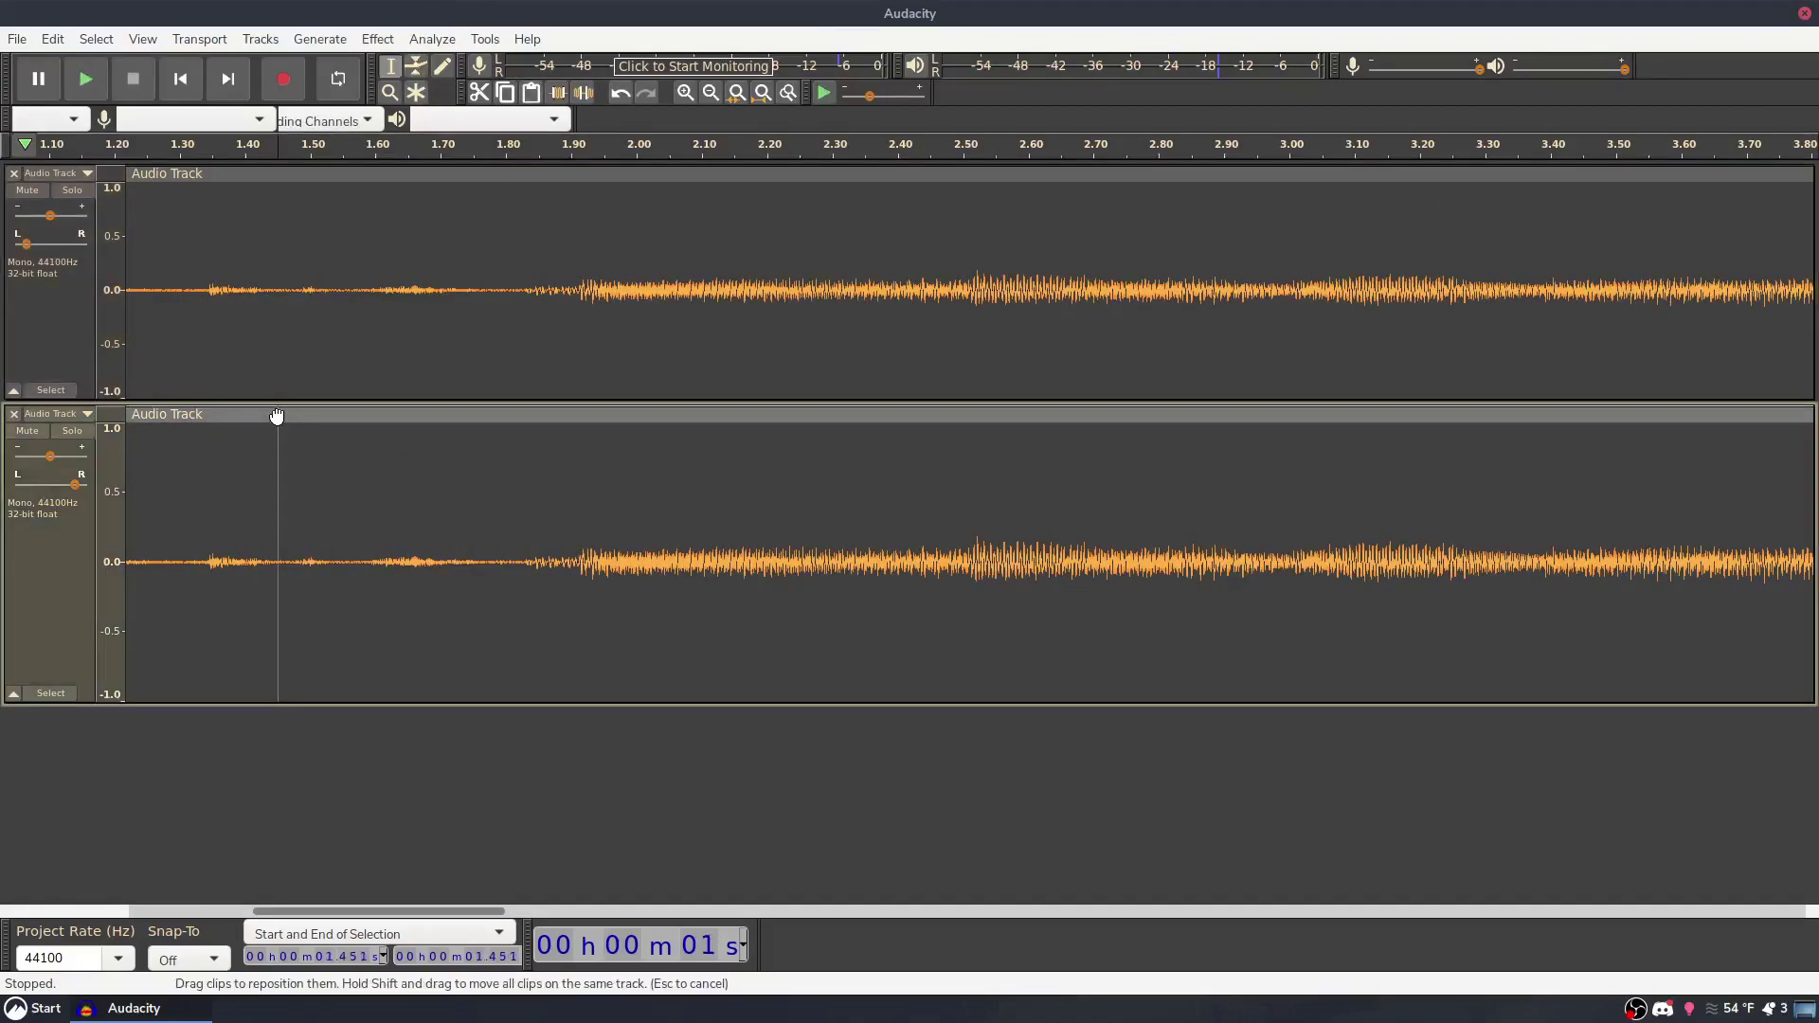
{"action": "left_click_drag", "start_coordinate": [279, 417], "coordinate": [282, 417]}
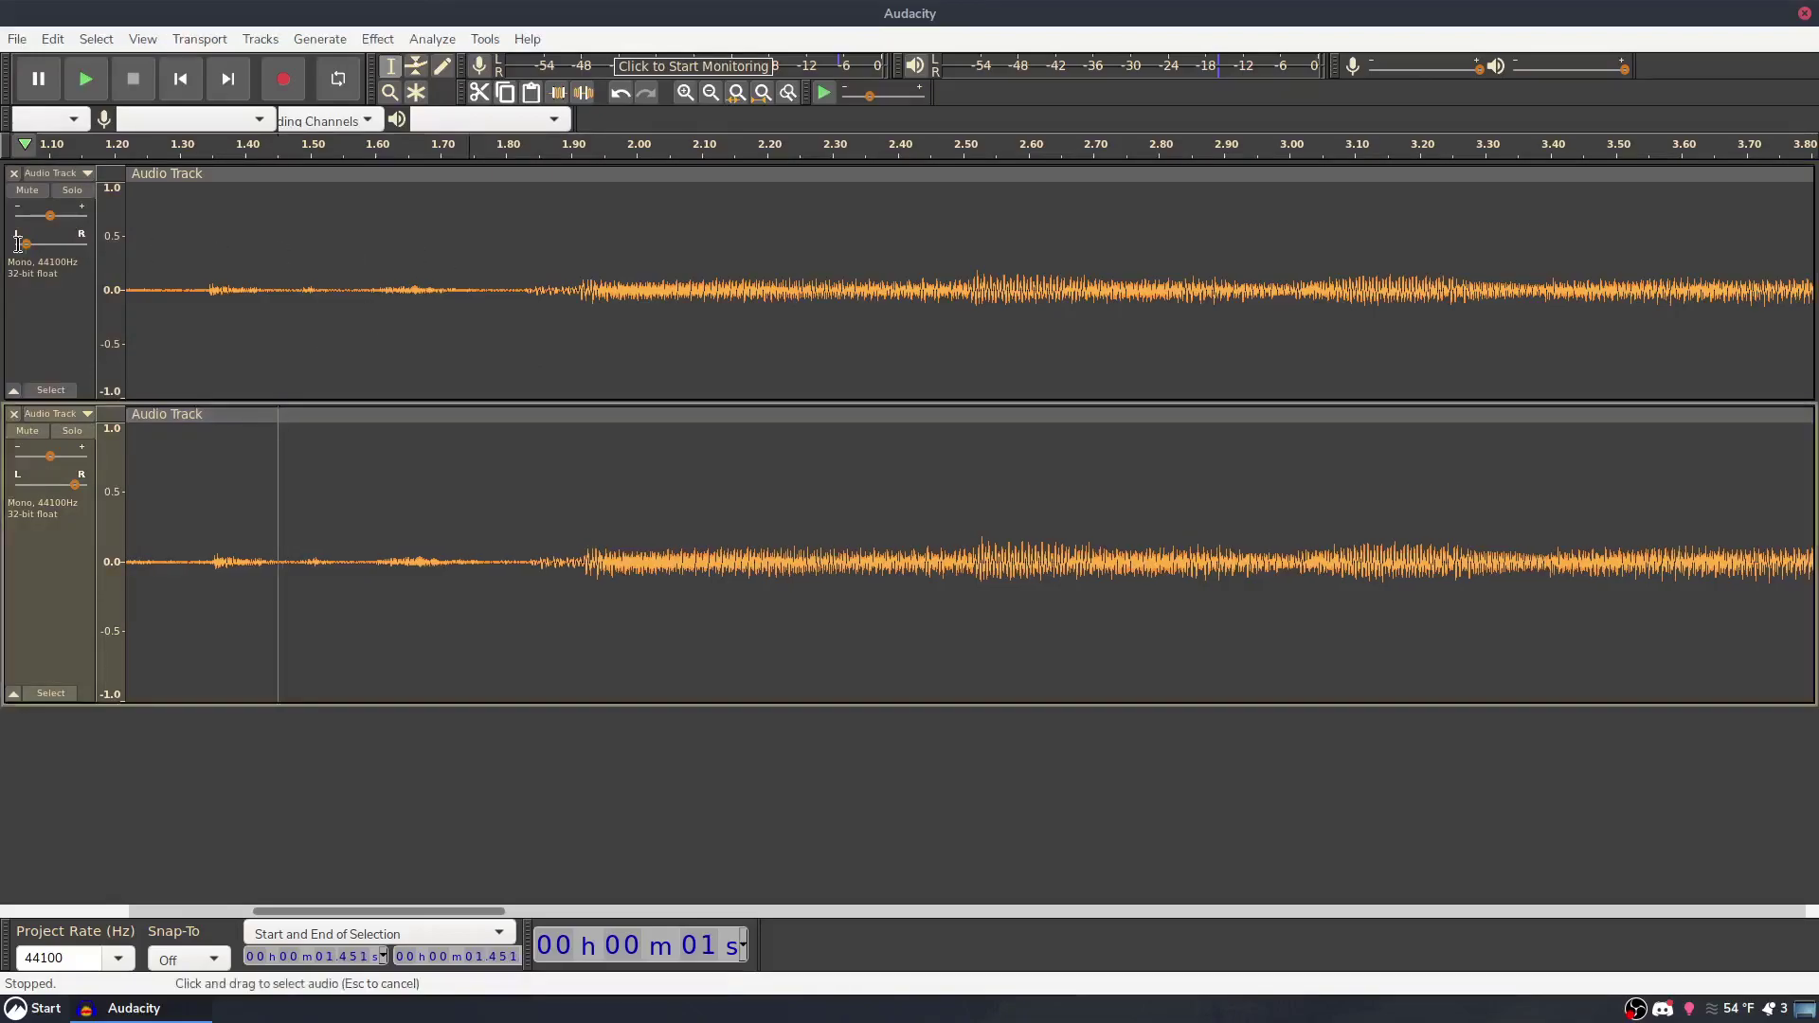
{"action": "left_click_drag", "start_coordinate": [520, 284], "coordinate": [118, 284]}
{"action": "left_click", "coordinate": [738, 284]}
{"action": "scroll", "coordinate": [511, 271], "scroll_direction": "down", "scroll_amount": 3}
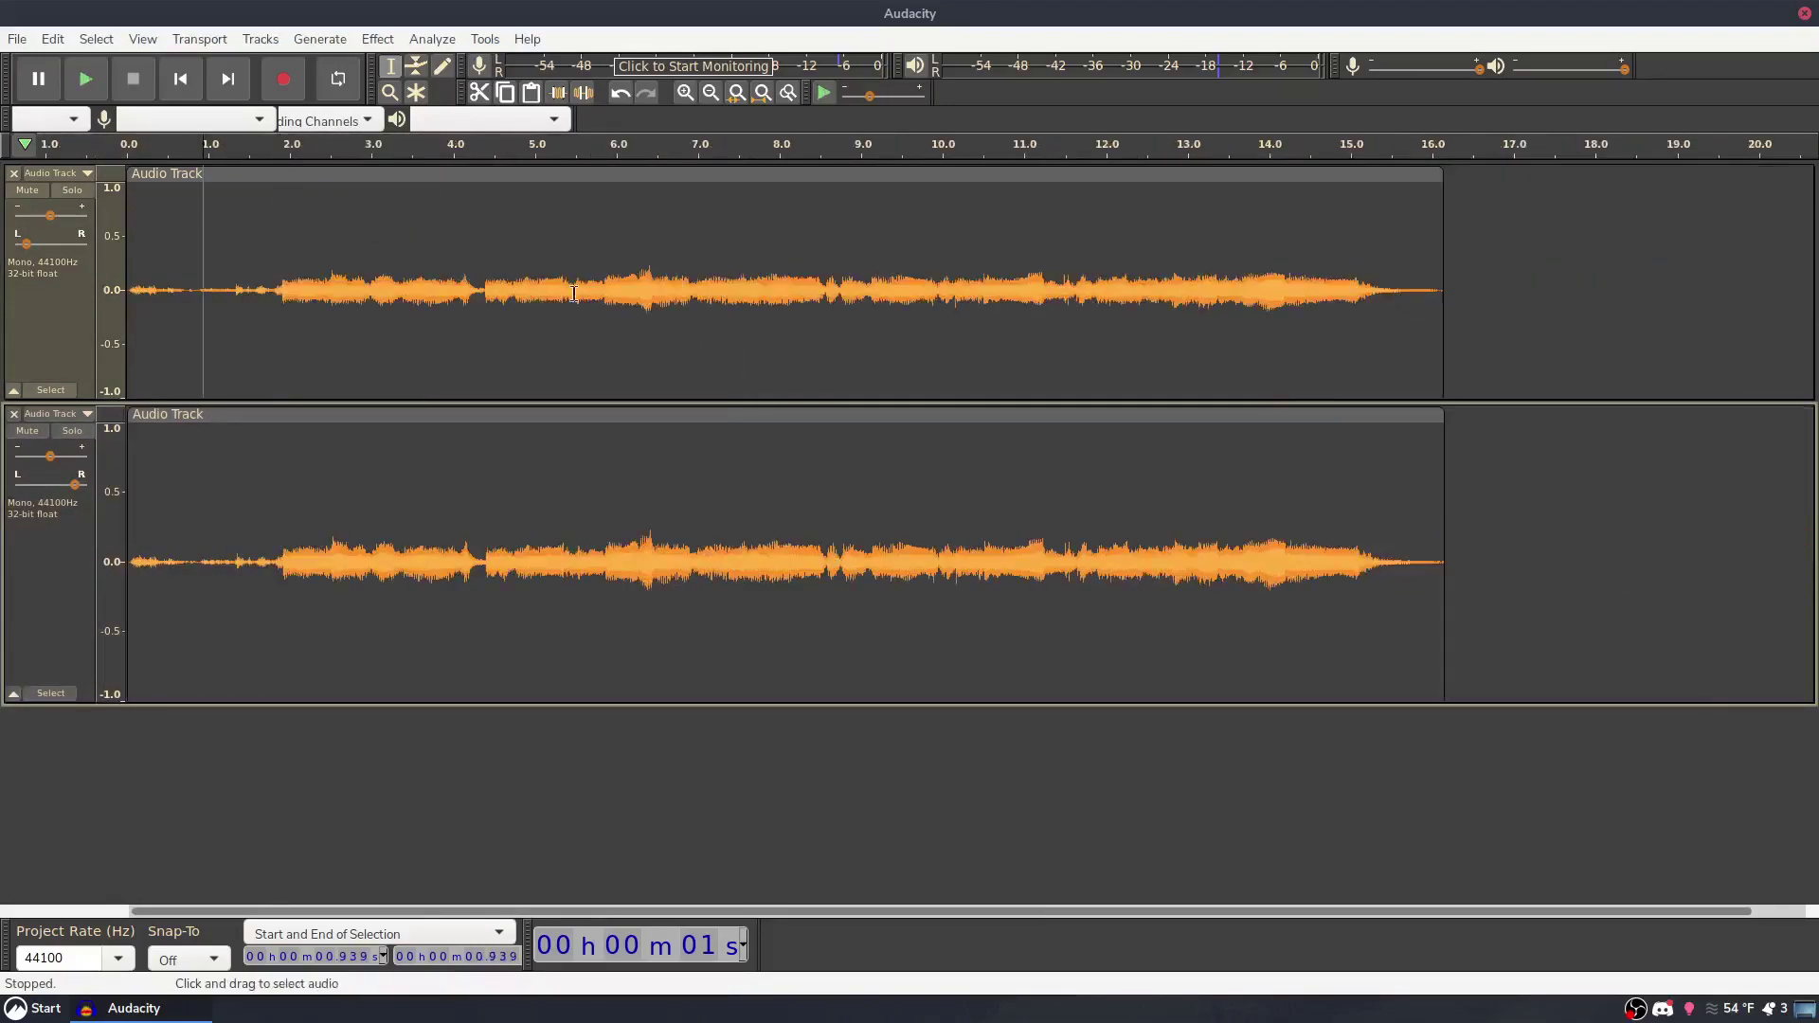
{"action": "left_click", "coordinate": [275, 238]}
{"action": "key", "text": "space"}
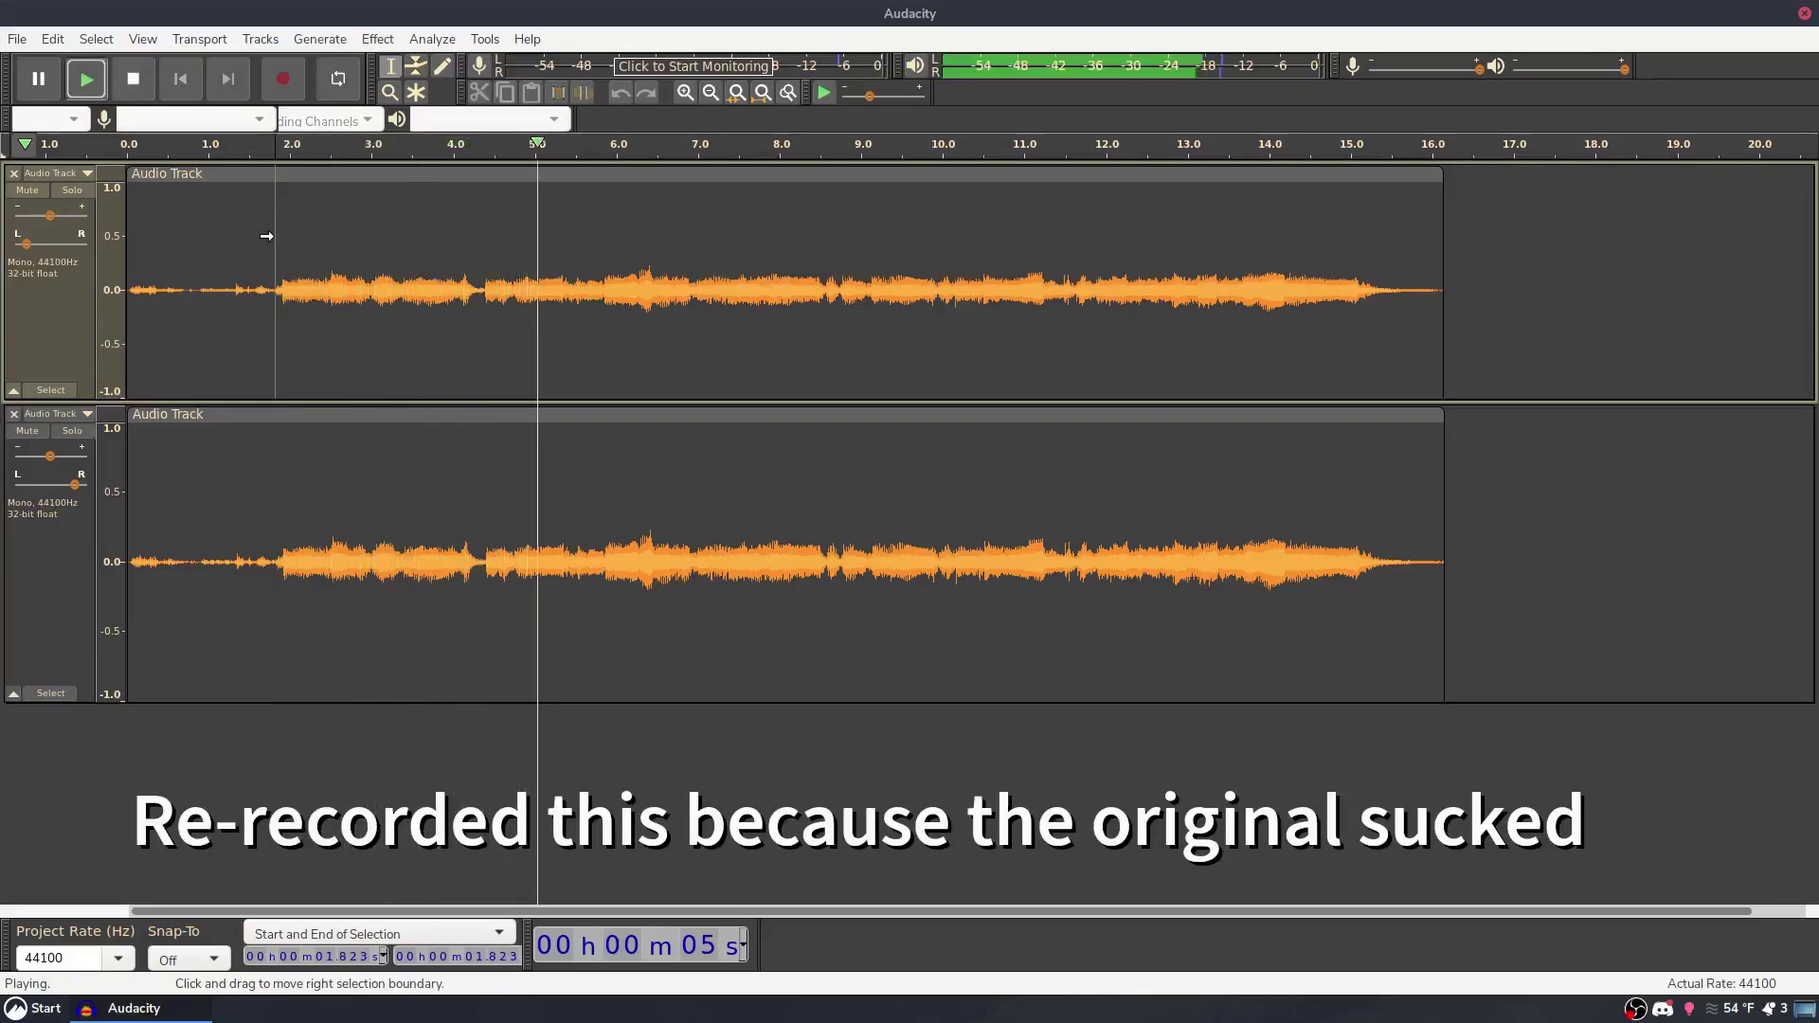
{"action": "key", "text": "space"}
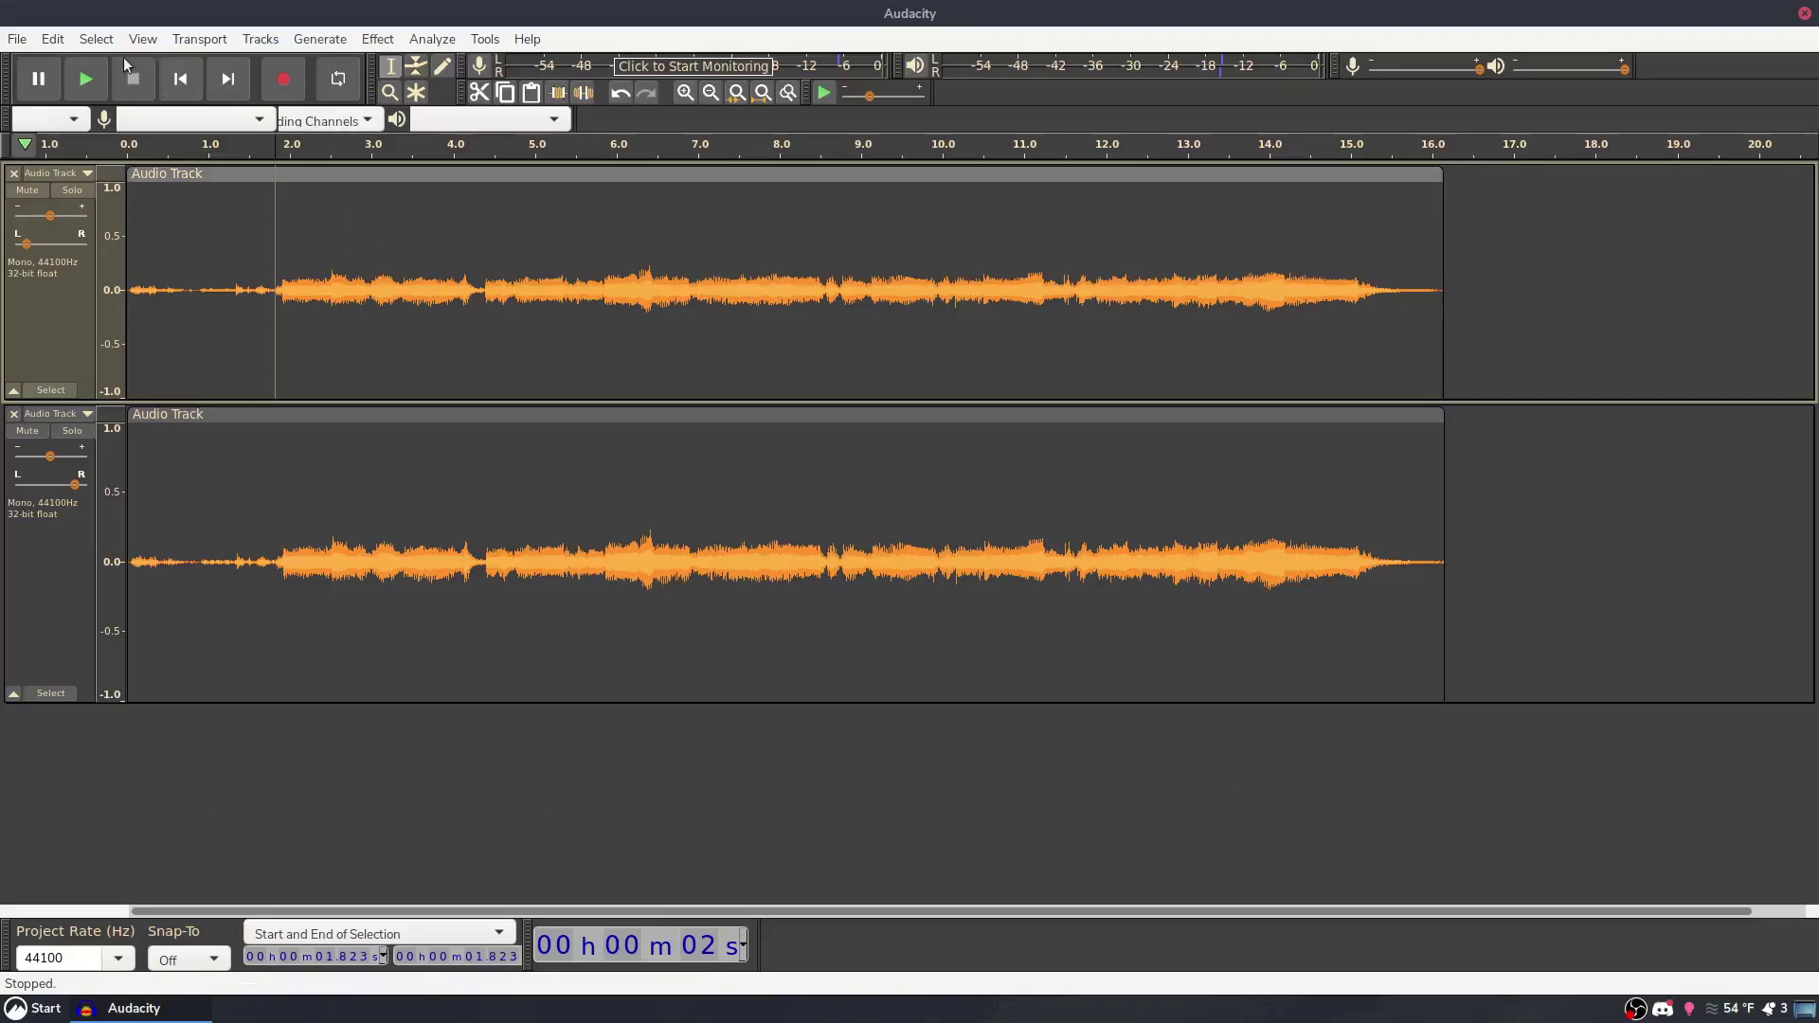
Exit Audacity, discarding the unsaved project
{"action": "left_click", "coordinate": [13, 39]}
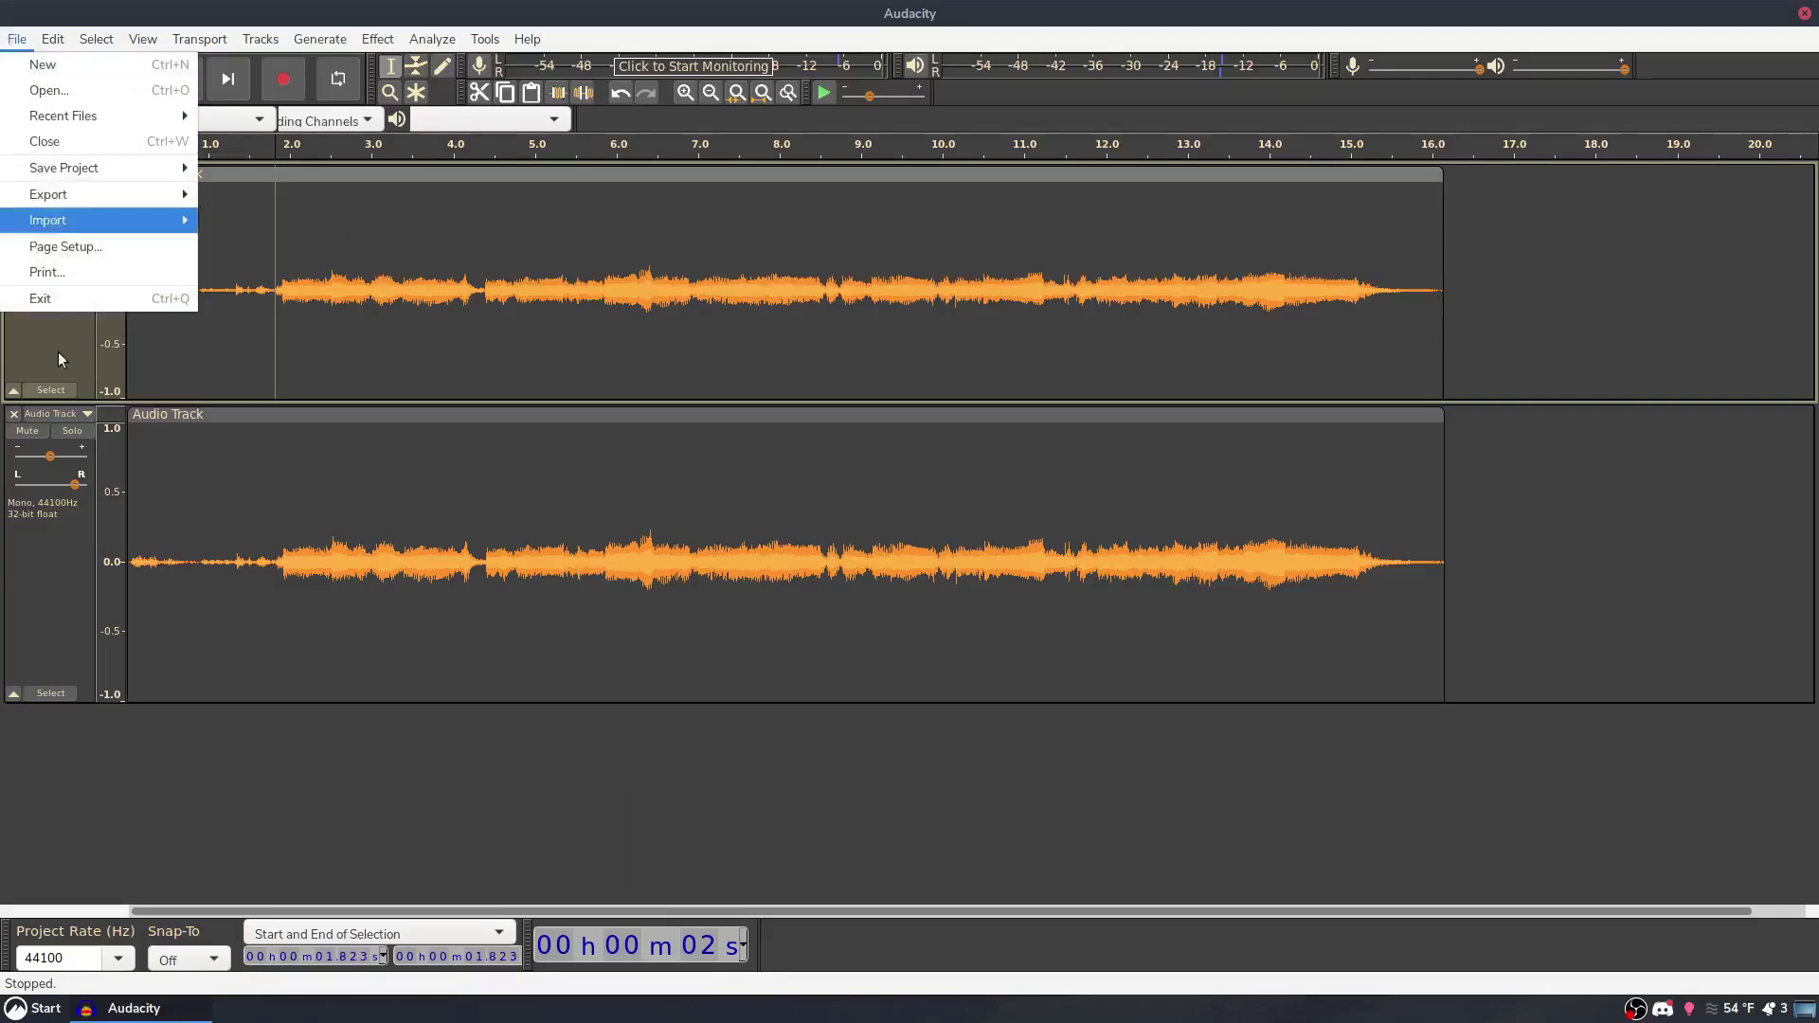
{"action": "left_click", "coordinate": [38, 296]}
{"action": "left_click", "coordinate": [853, 571]}
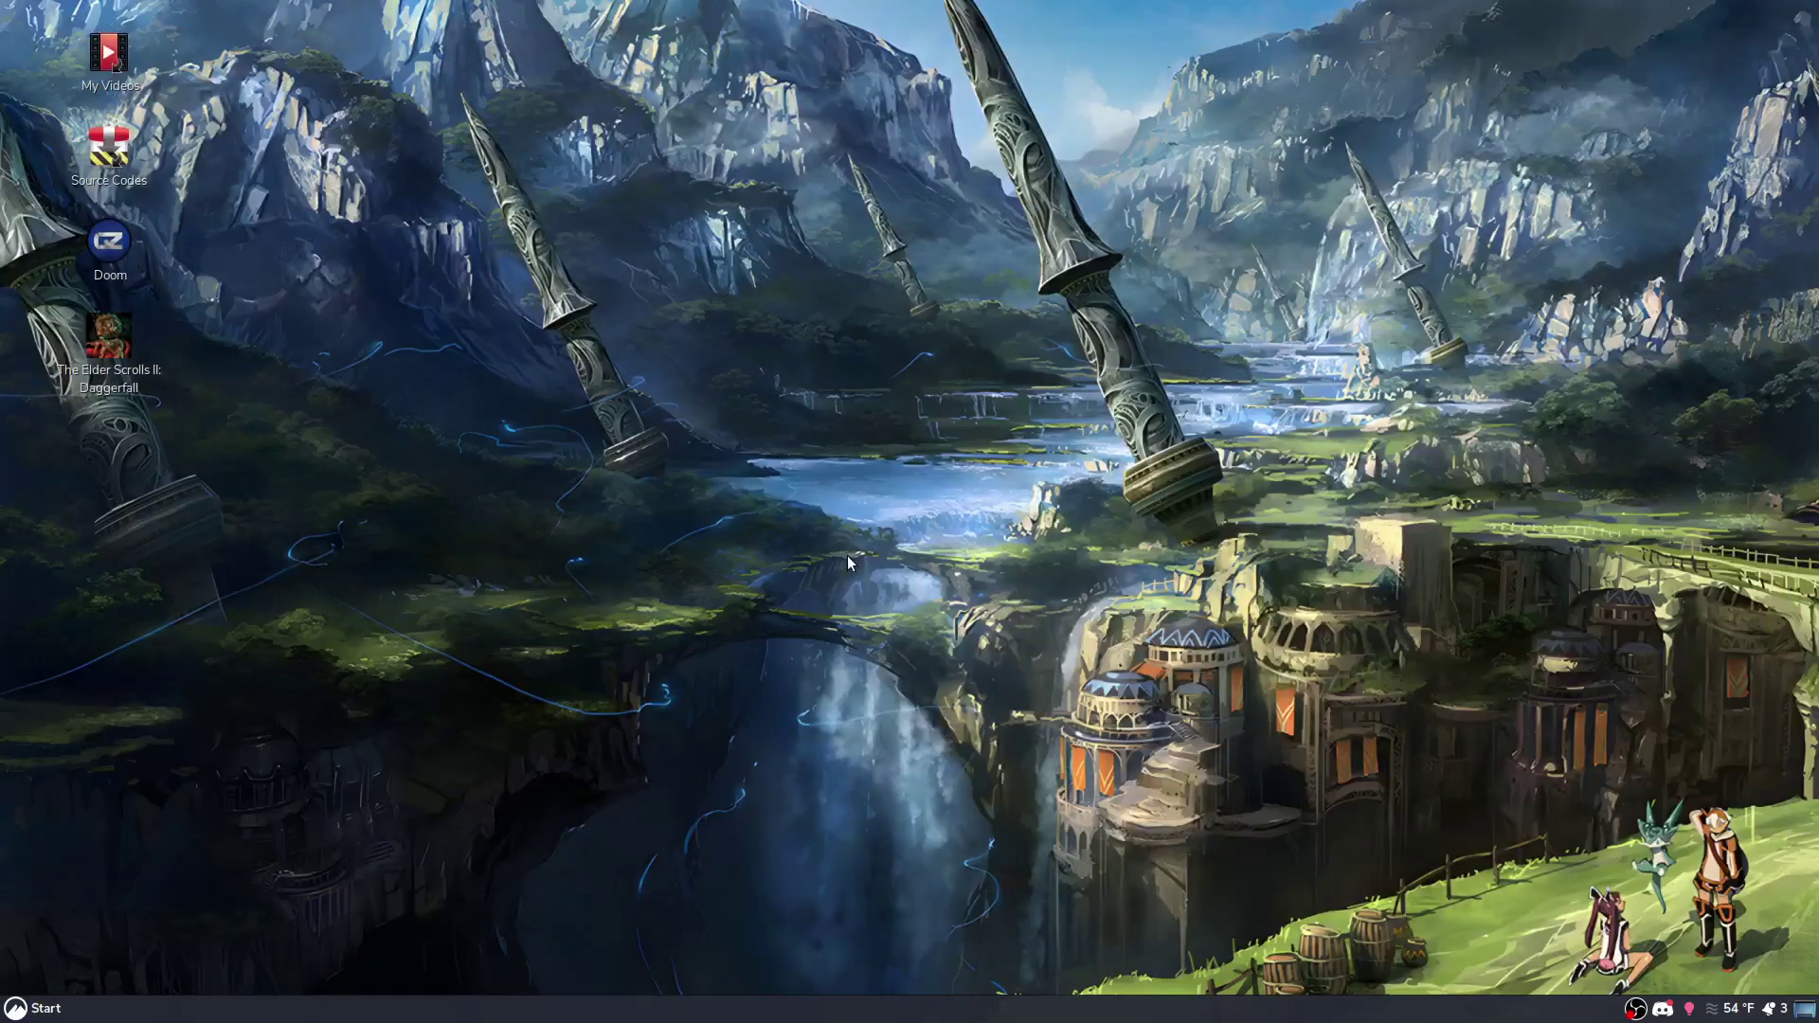
Search the application launcher for 'sound' and open Sound Recorder
{"action": "key", "text": "super"}
{"action": "type", "text": "gnome"}
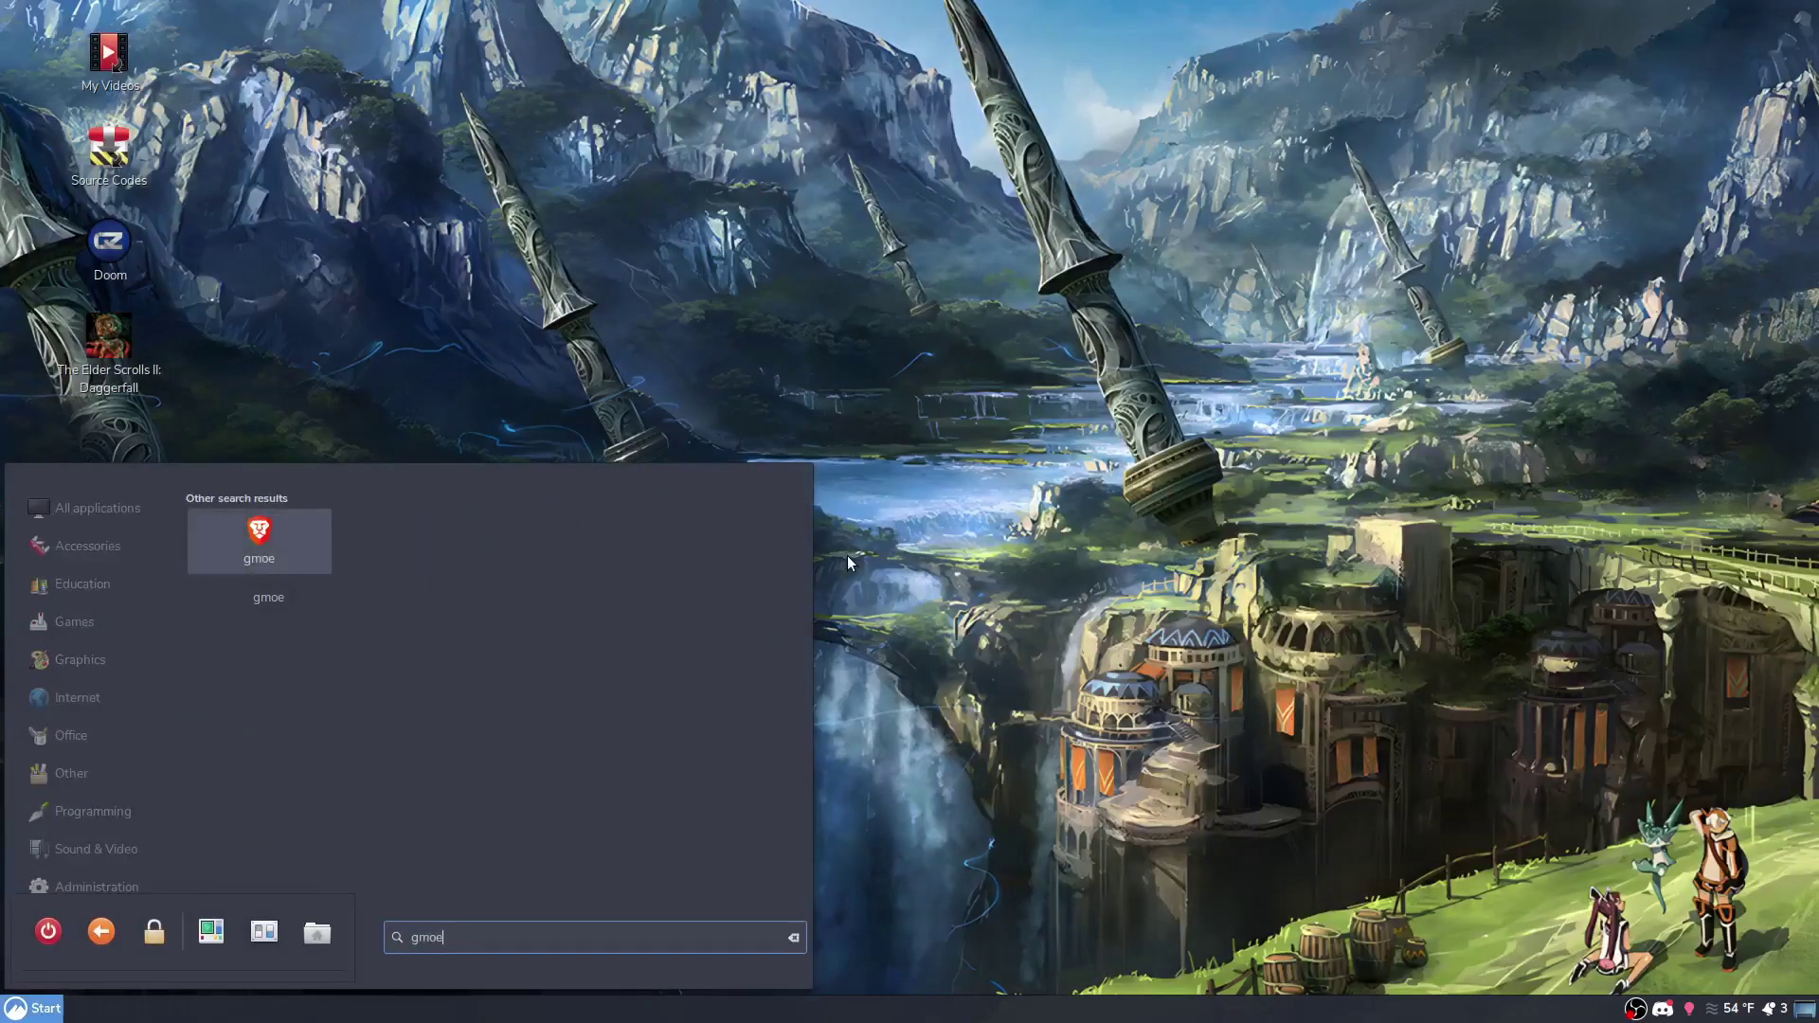
{"action": "key", "text": "Right"}
{"action": "key", "text": "Right"}
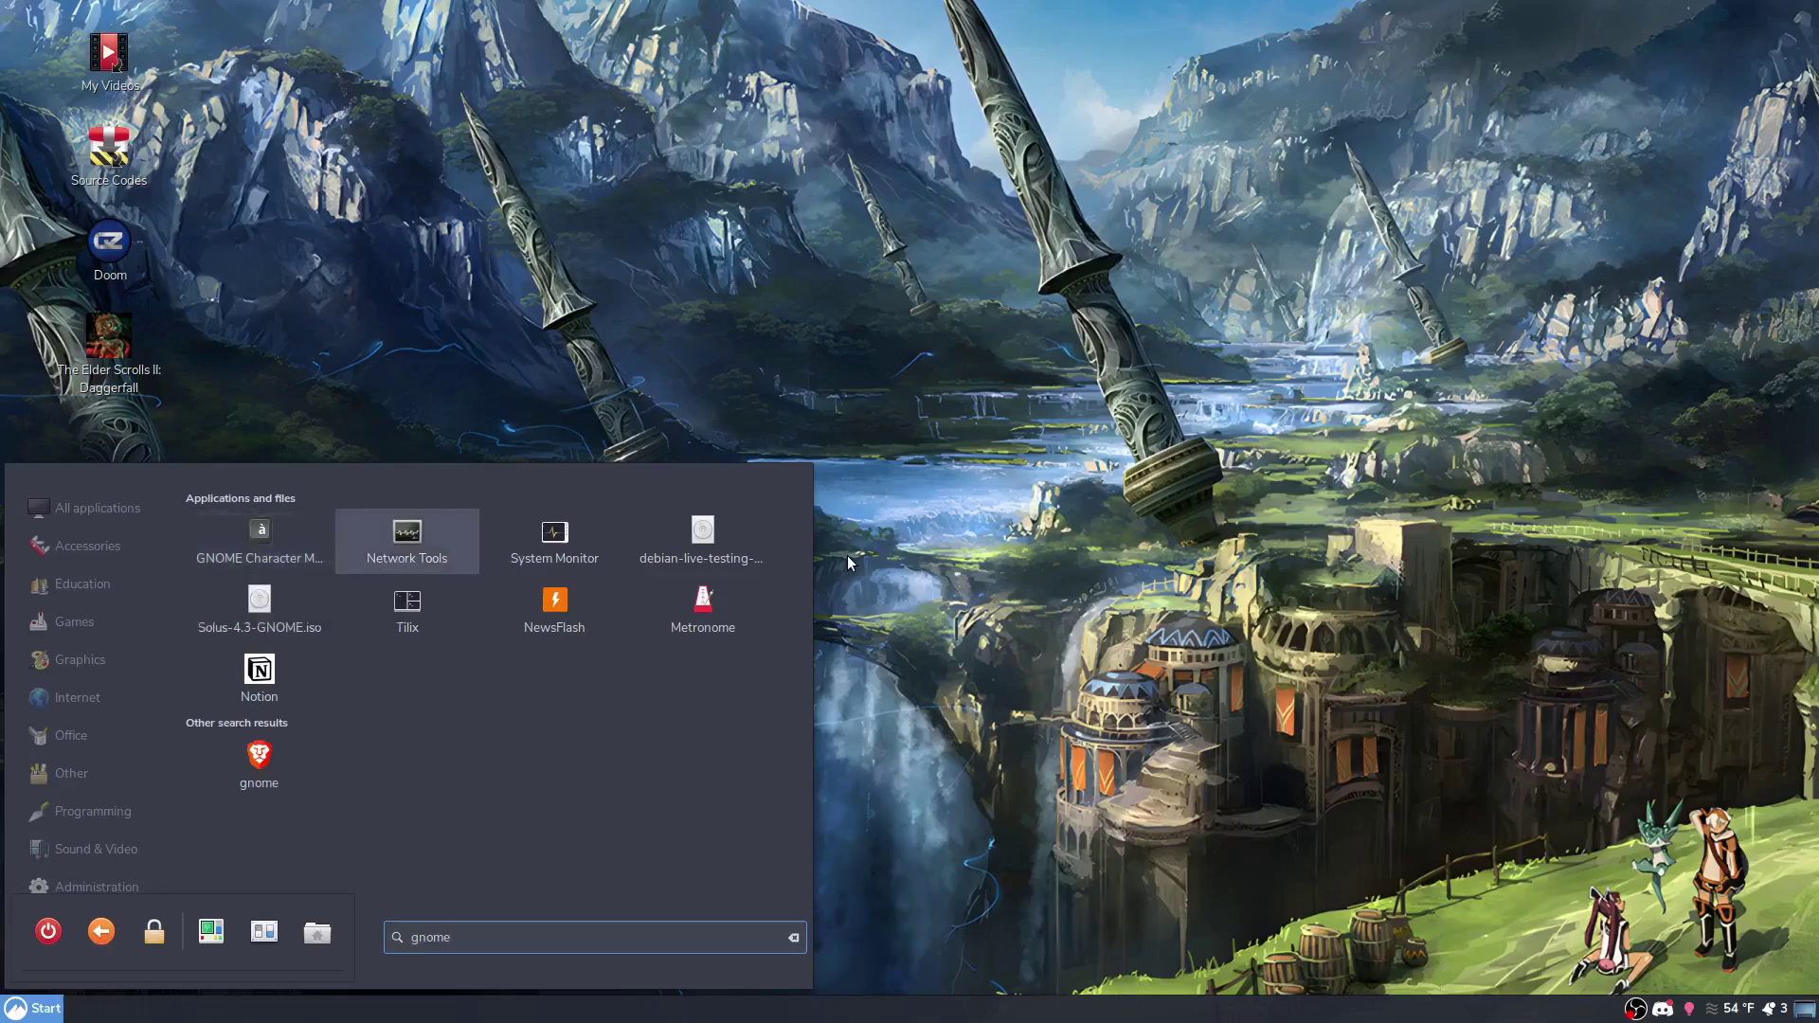
{"action": "key", "text": "Right"}
{"action": "key", "text": "Left"}
{"action": "key", "text": "Left"}
{"action": "key", "text": "Left"}
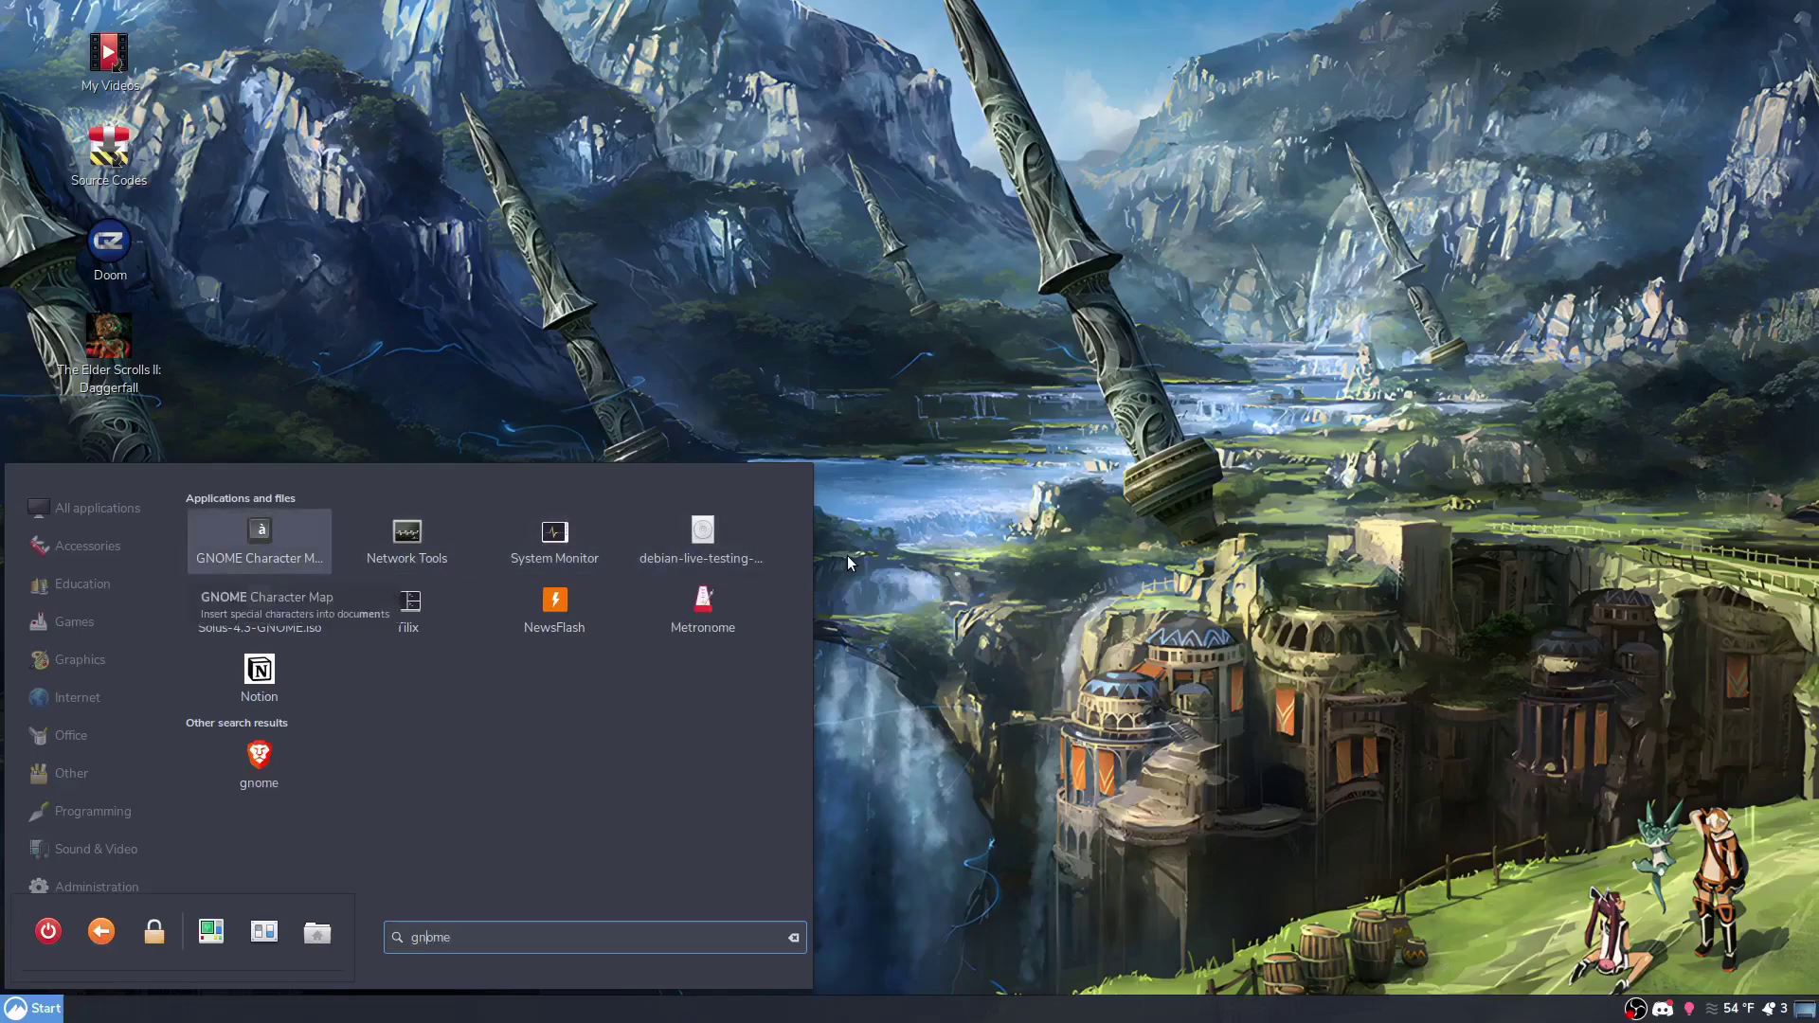
{"action": "key", "text": "ctrl+a"}
{"action": "type", "text": "aud"}
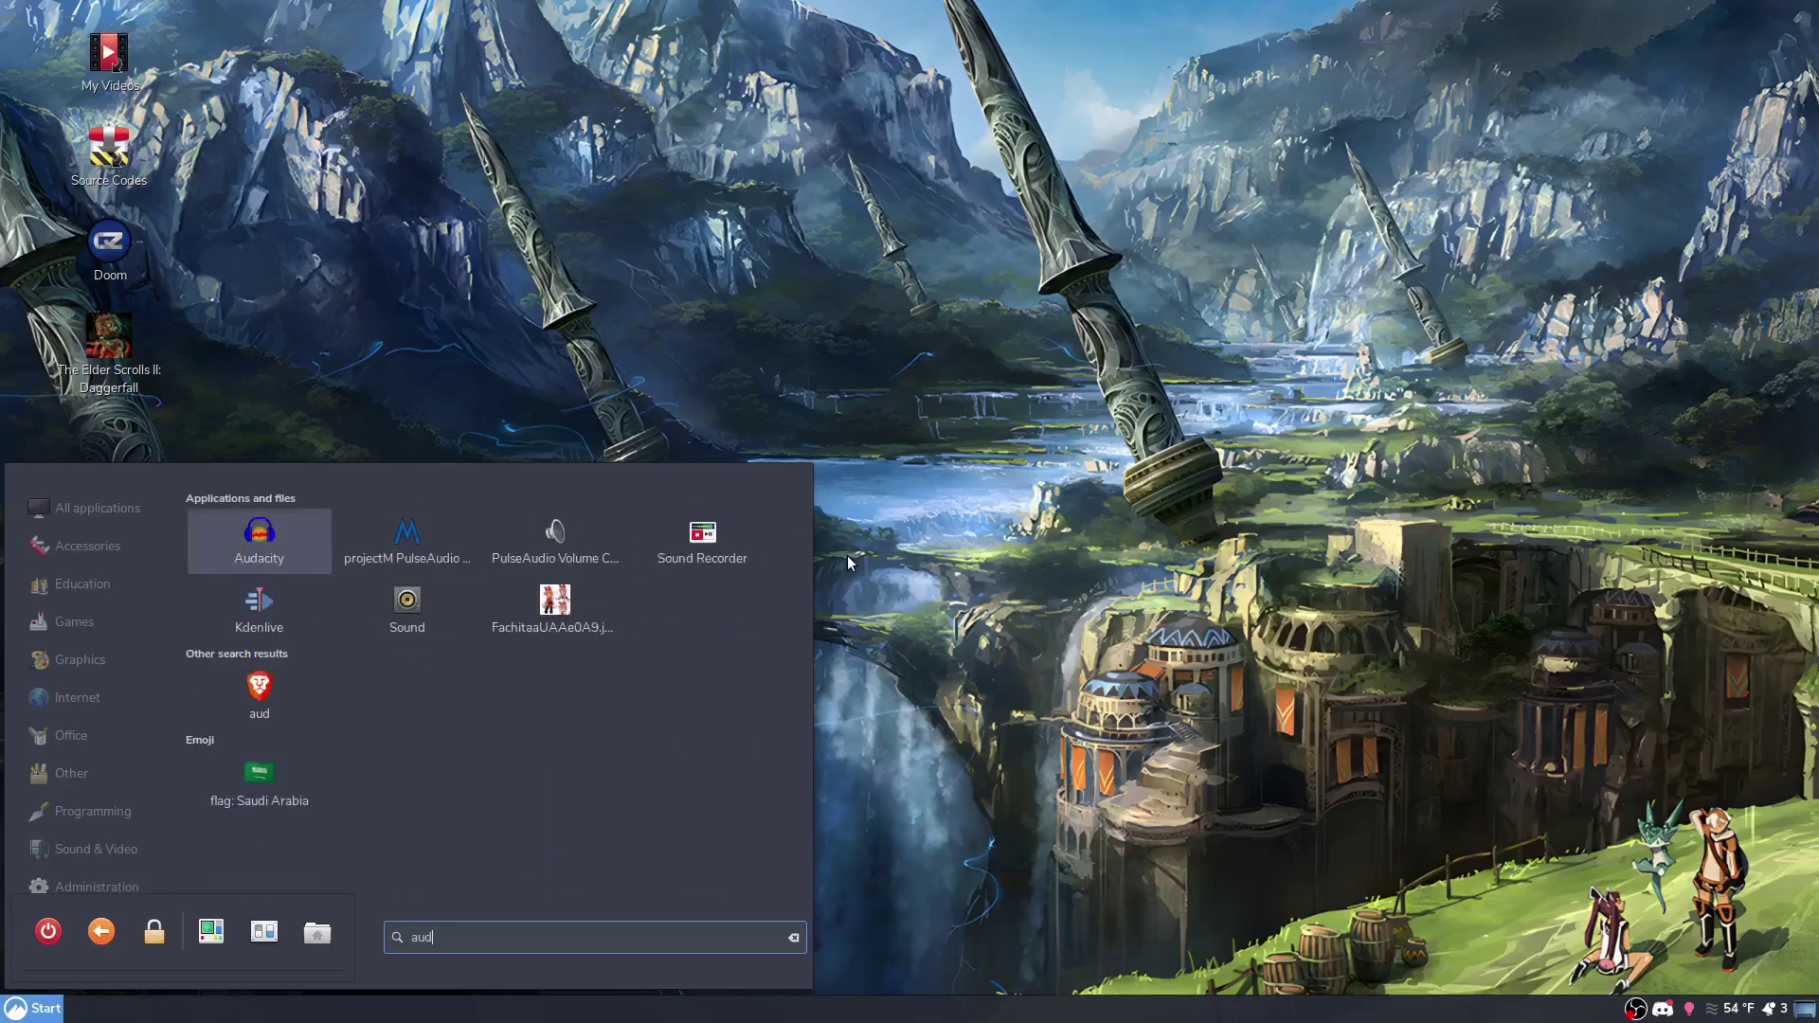
{"action": "key", "text": "ctrl+a"}
{"action": "type", "text": "sound"}
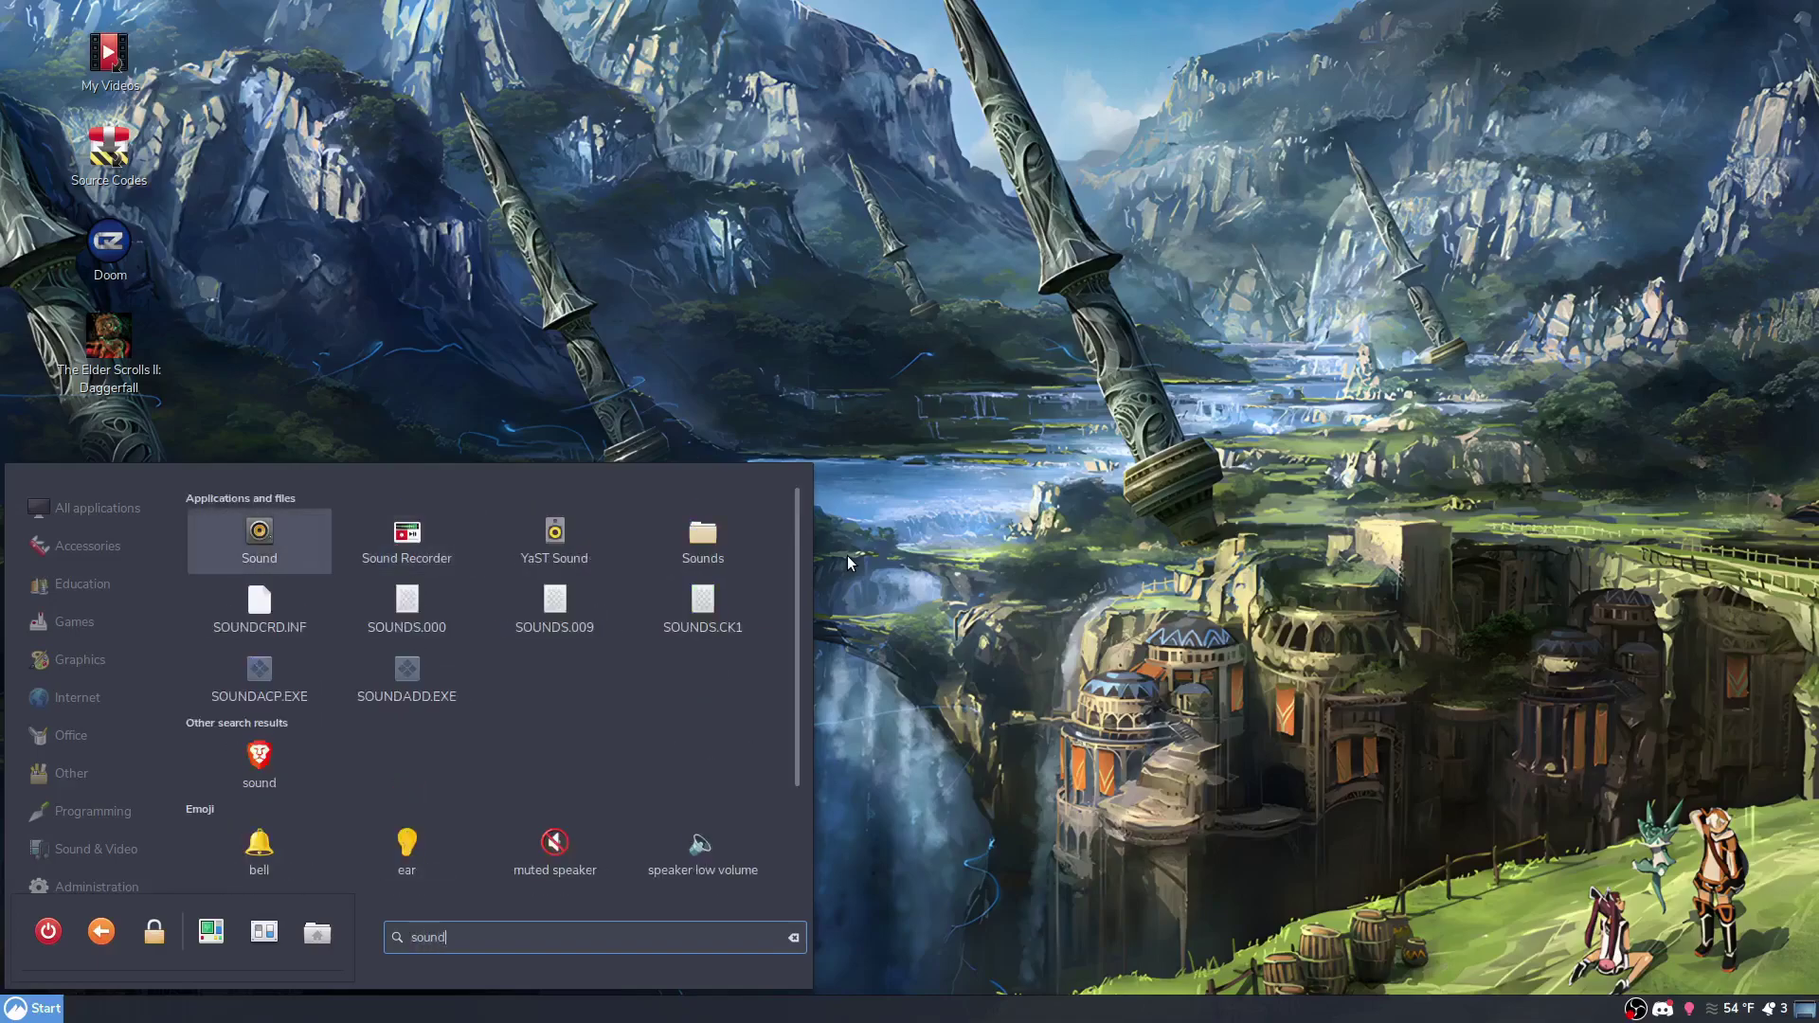
{"action": "key", "text": "Escape"}
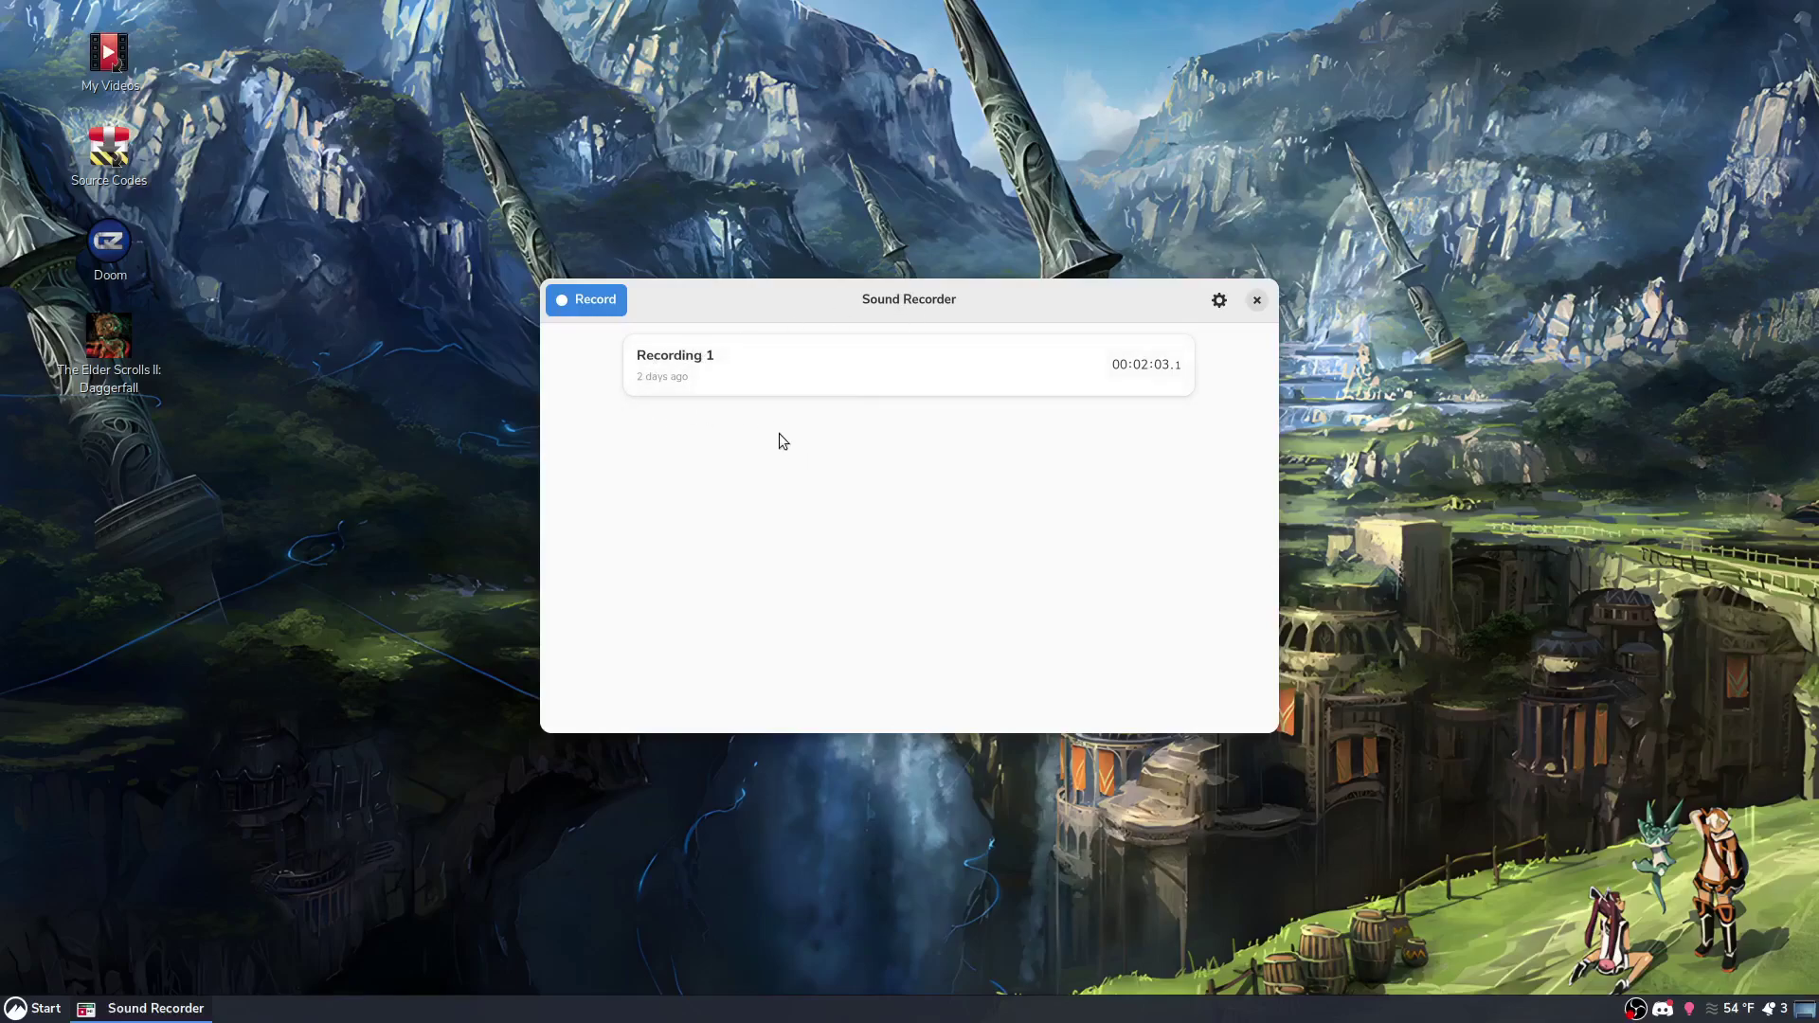
Start a new Sound Recorder recording and let it run for about a minute
{"action": "left_click", "coordinate": [595, 299]}
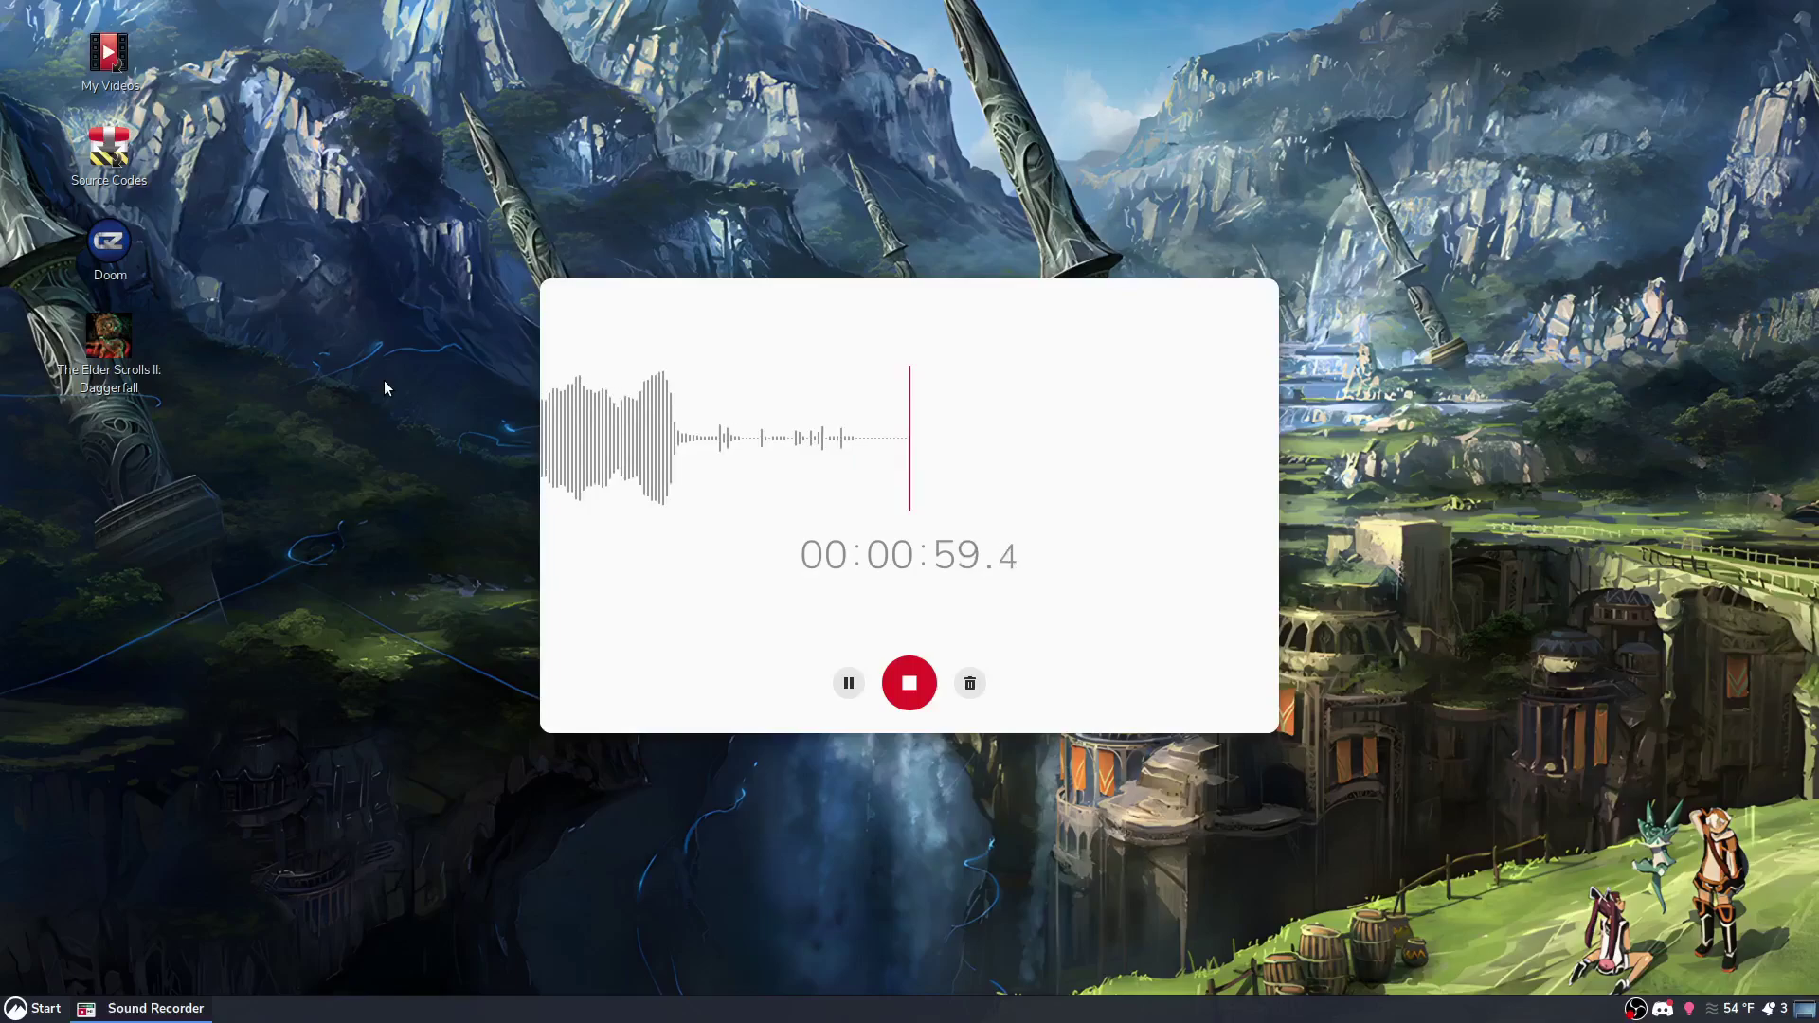
Stop the one-minute recording and save it as Recording 2
{"action": "left_click", "coordinate": [909, 682]}
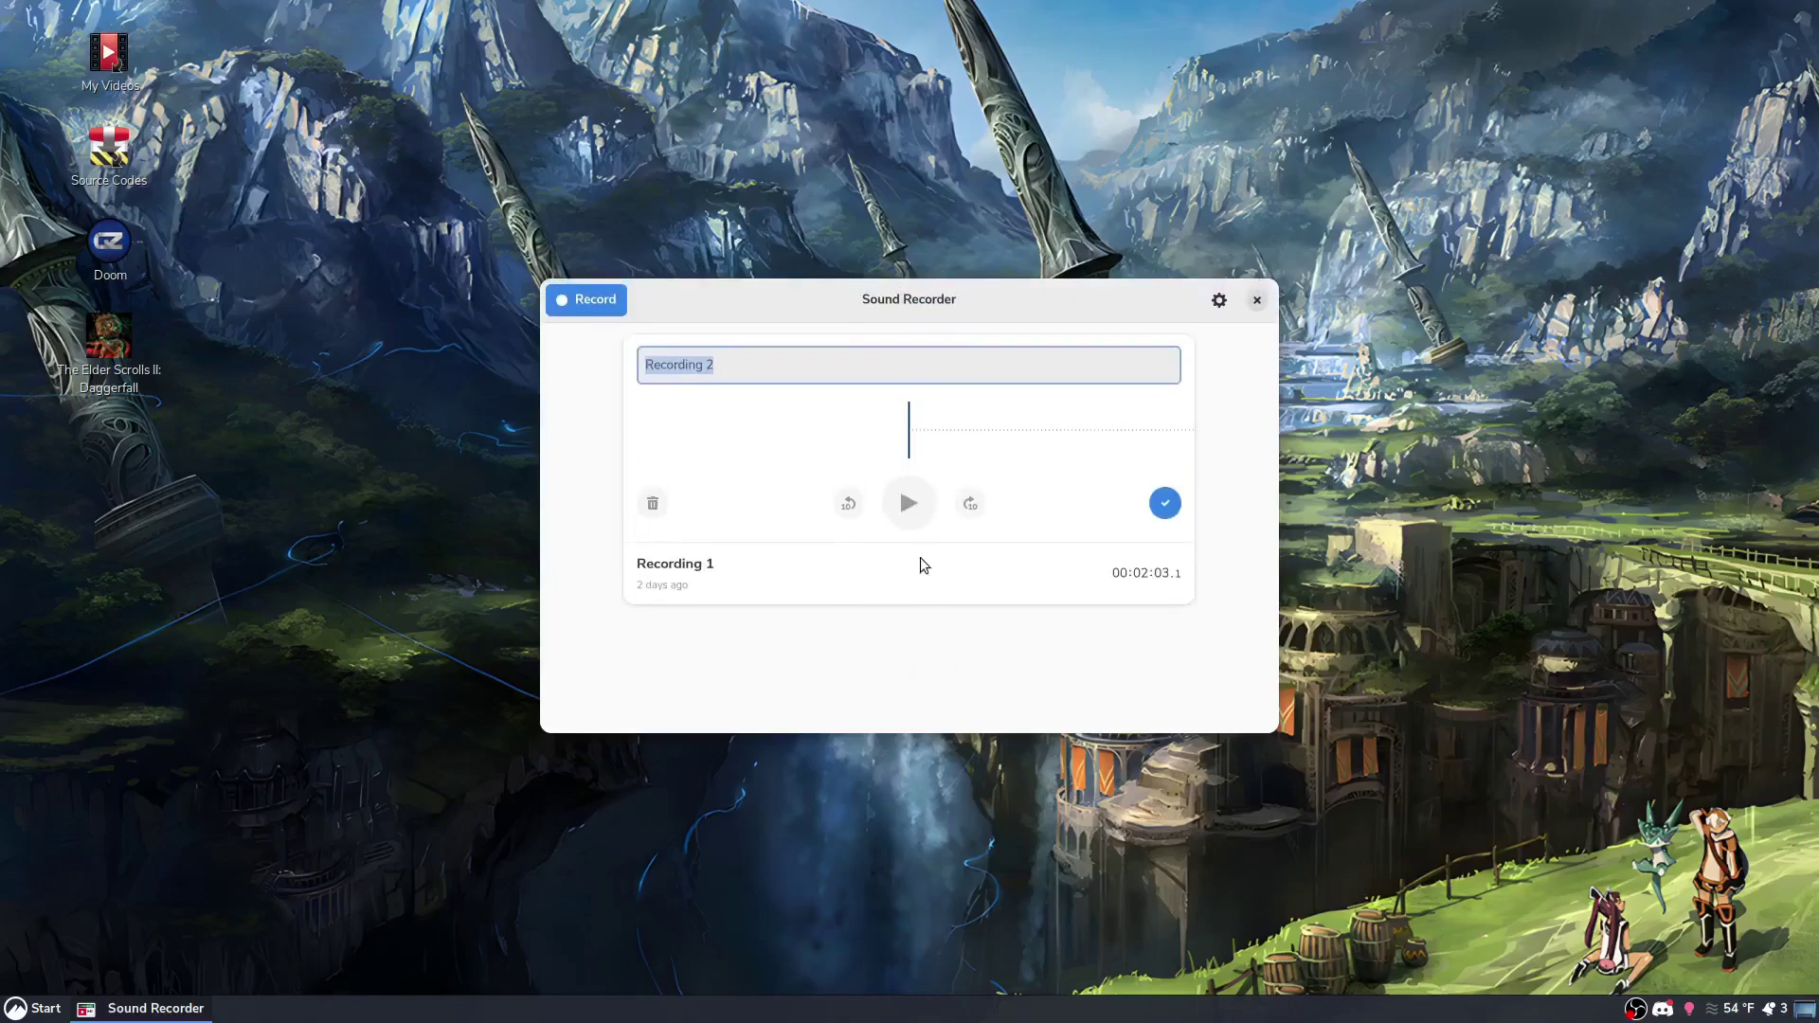
{"action": "left_click_drag", "start_coordinate": [955, 727], "coordinate": [957, 875]}
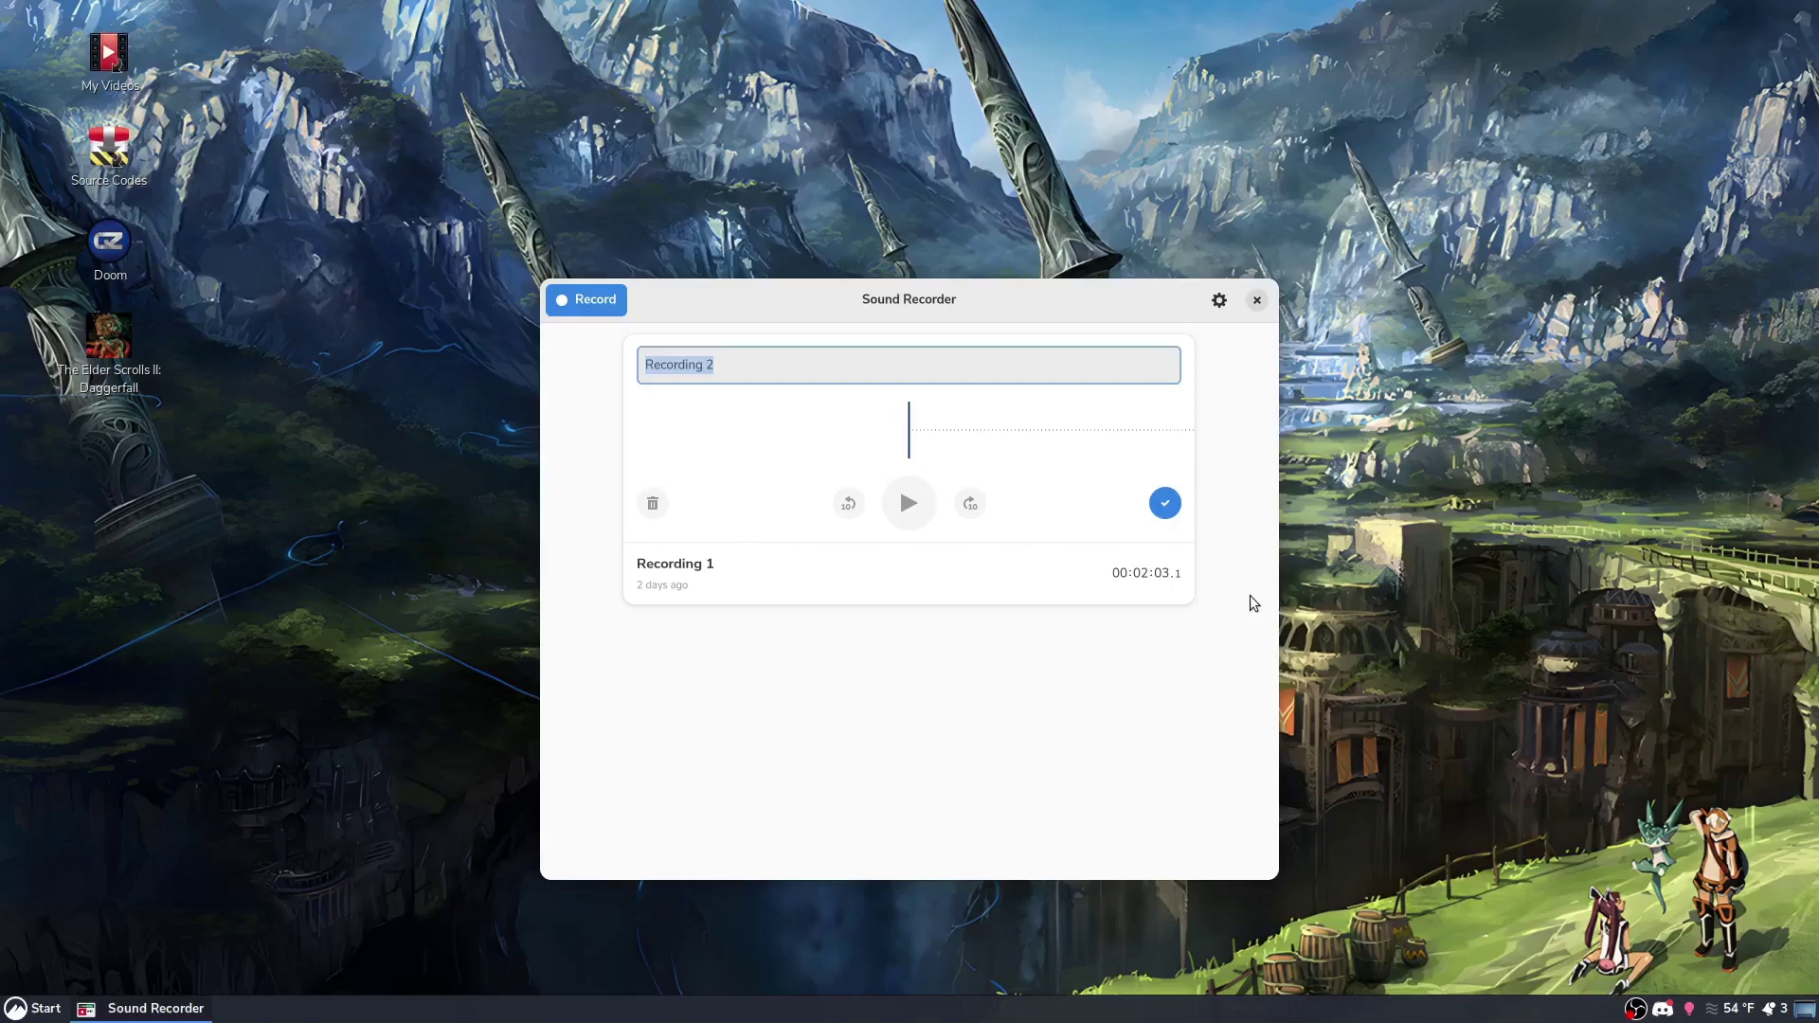
{"action": "left_click", "coordinate": [675, 365]}
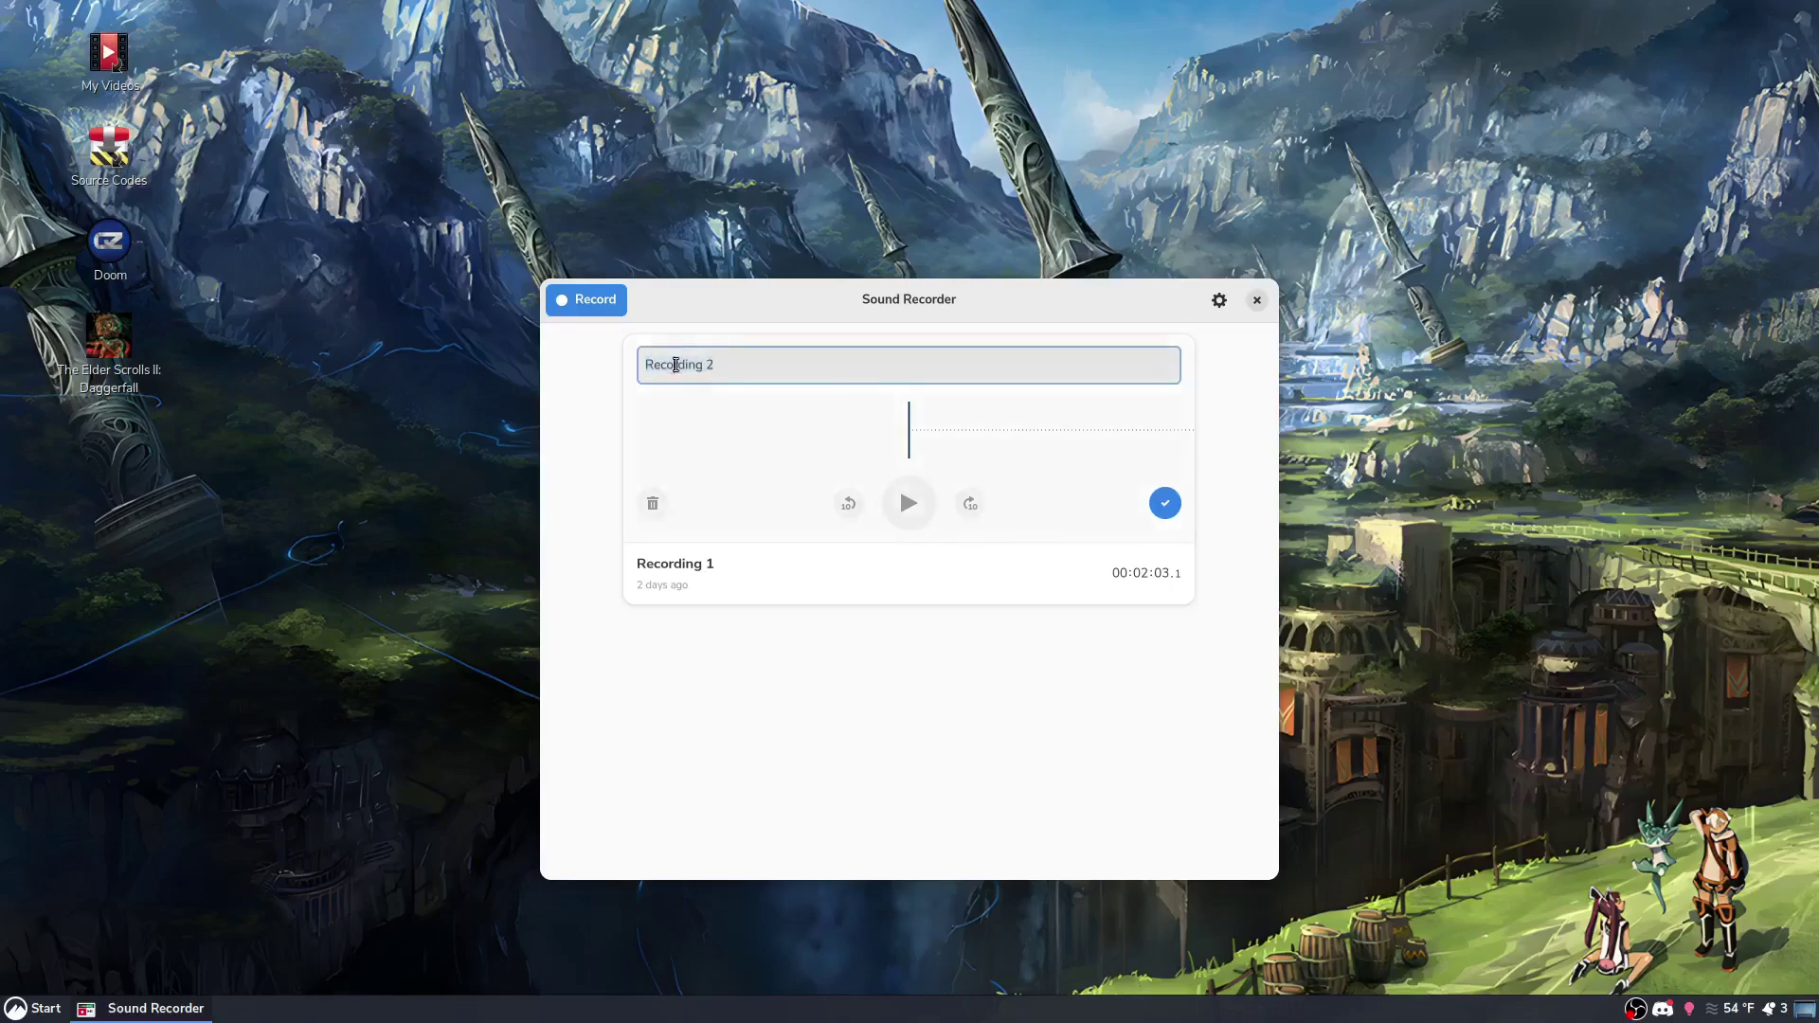
{"action": "left_click", "coordinate": [1166, 505]}
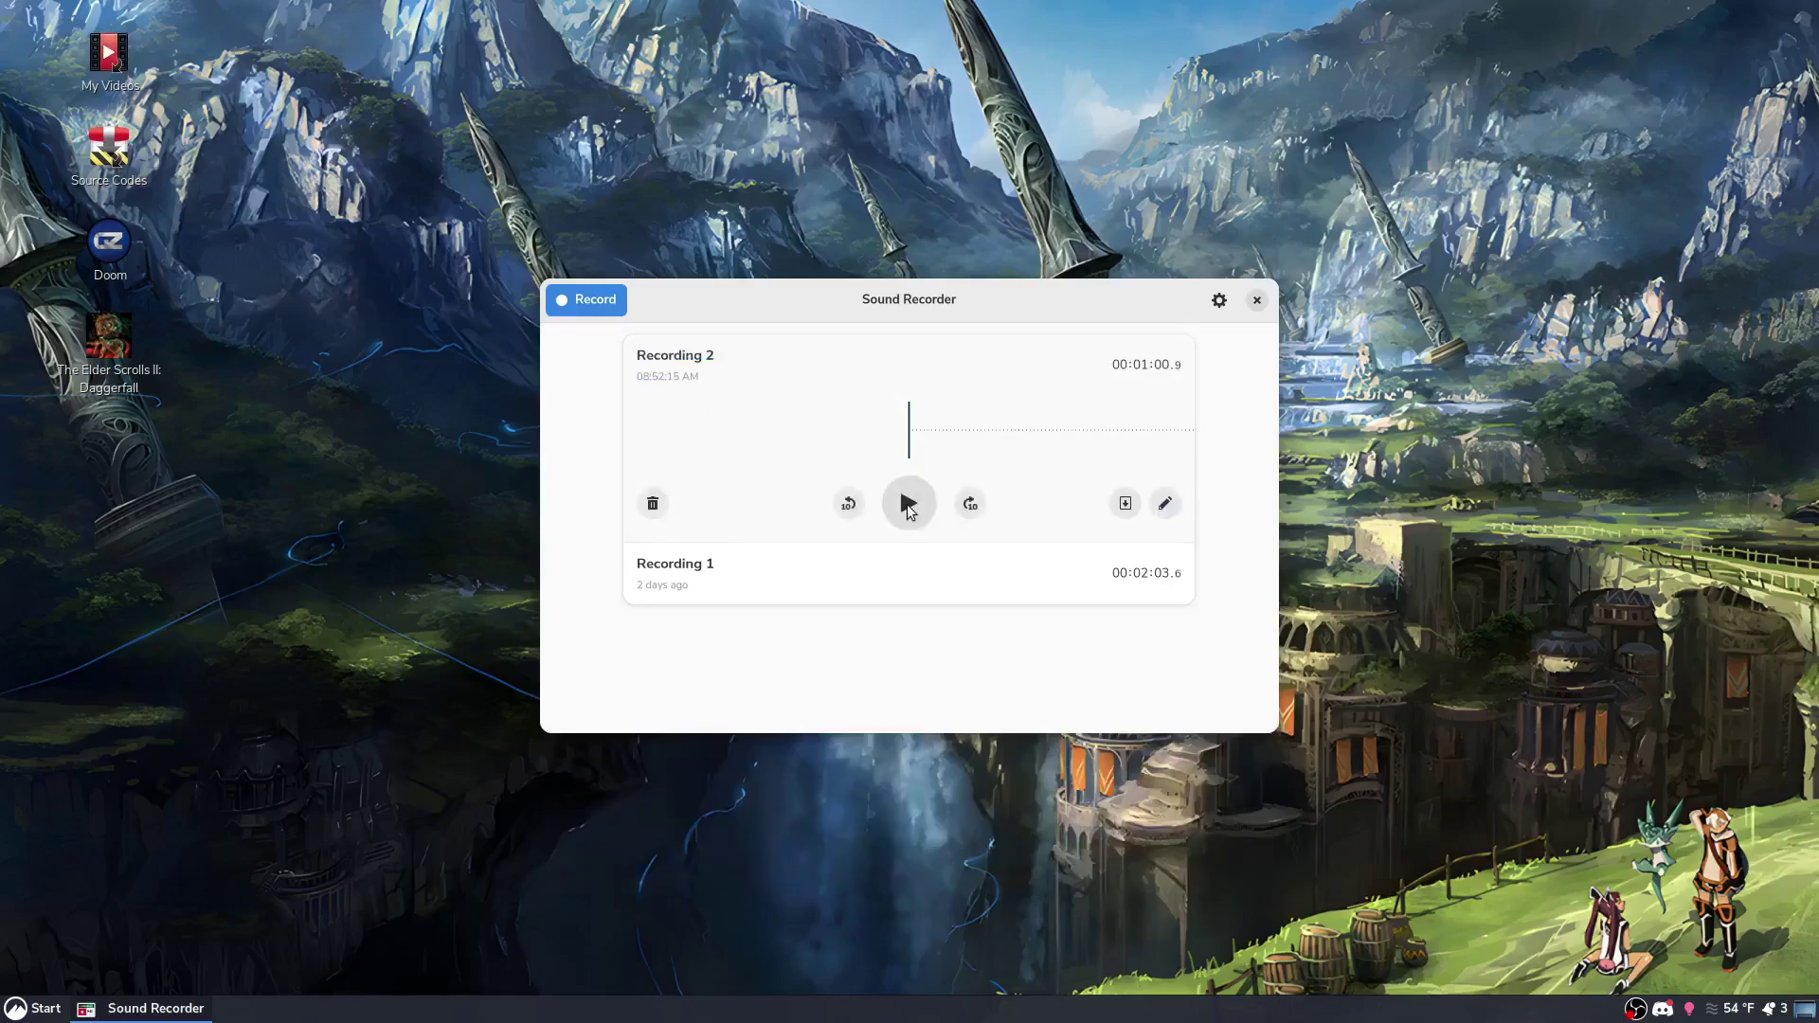
Play Recording 2, seeking forward through it, then pause mid-way
{"action": "left_click", "coordinate": [906, 503]}
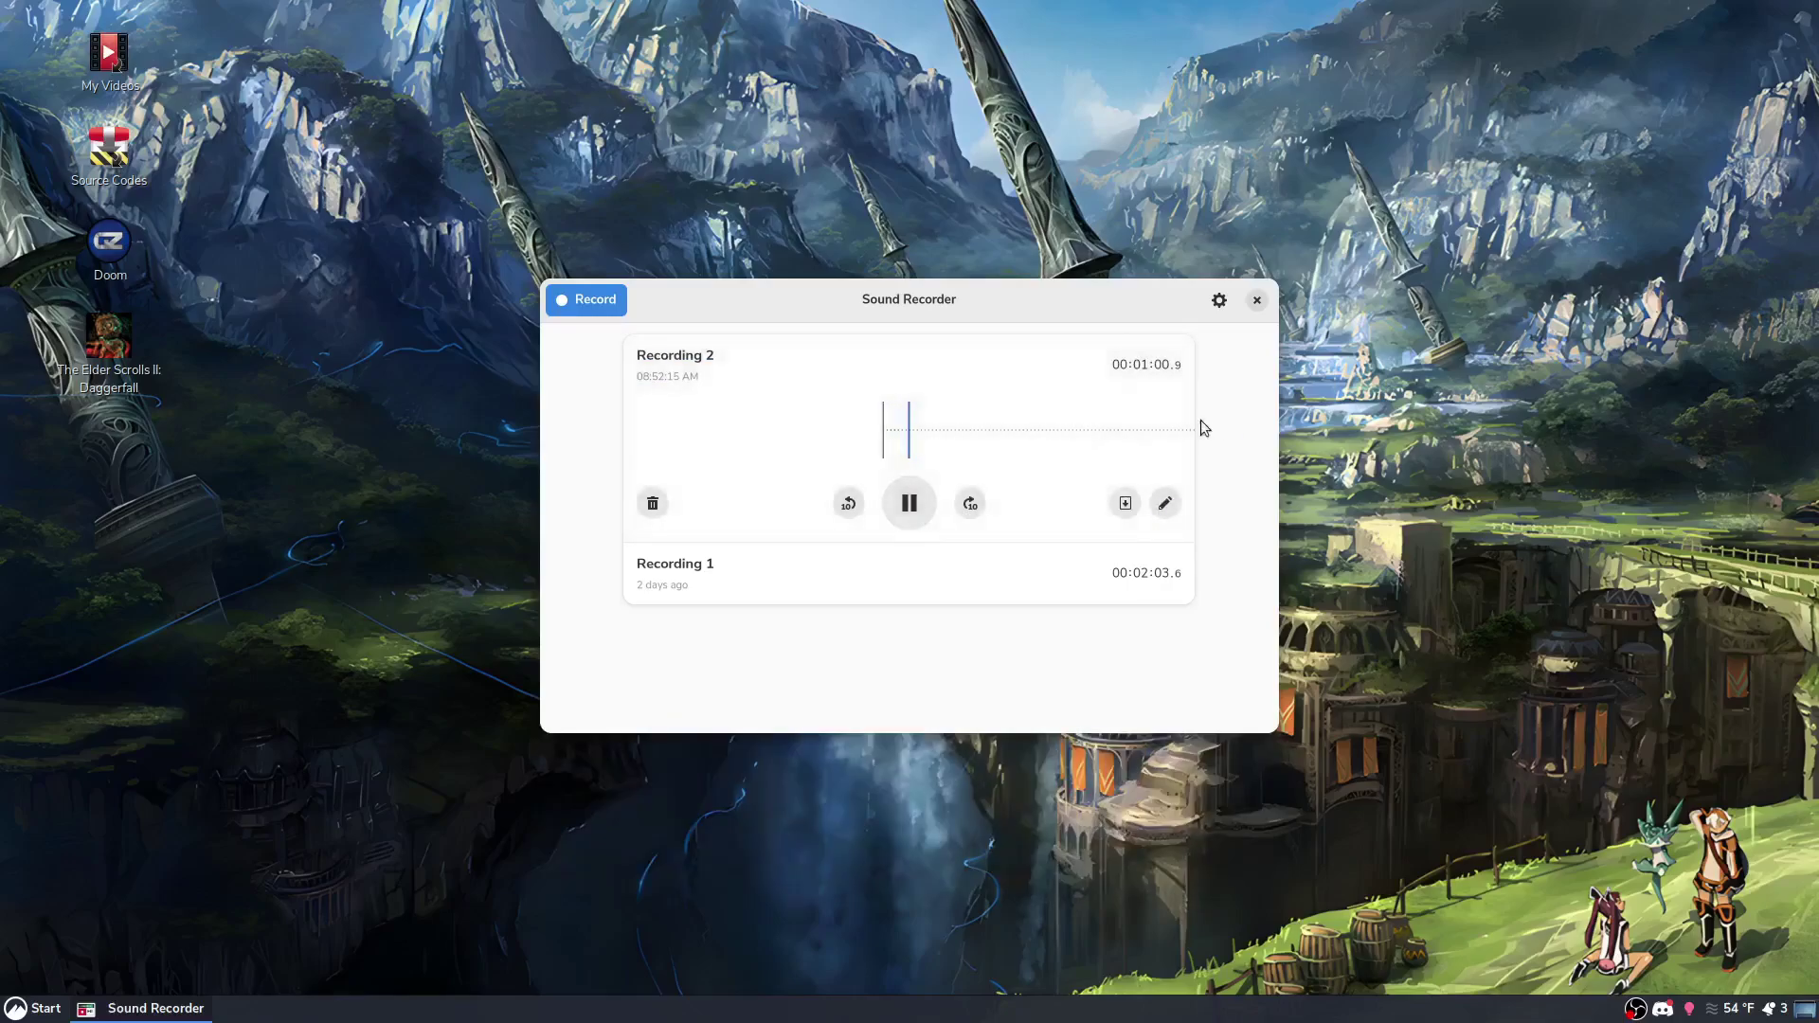
{"action": "mouse_move", "coordinate": [1195, 422]}
{"action": "left_mouse_down"}
{"action": "mouse_move", "coordinate": [900, 442]}
{"action": "mouse_move", "coordinate": [1123, 440]}
{"action": "mouse_move", "coordinate": [1071, 440]}
{"action": "left_mouse_up"}
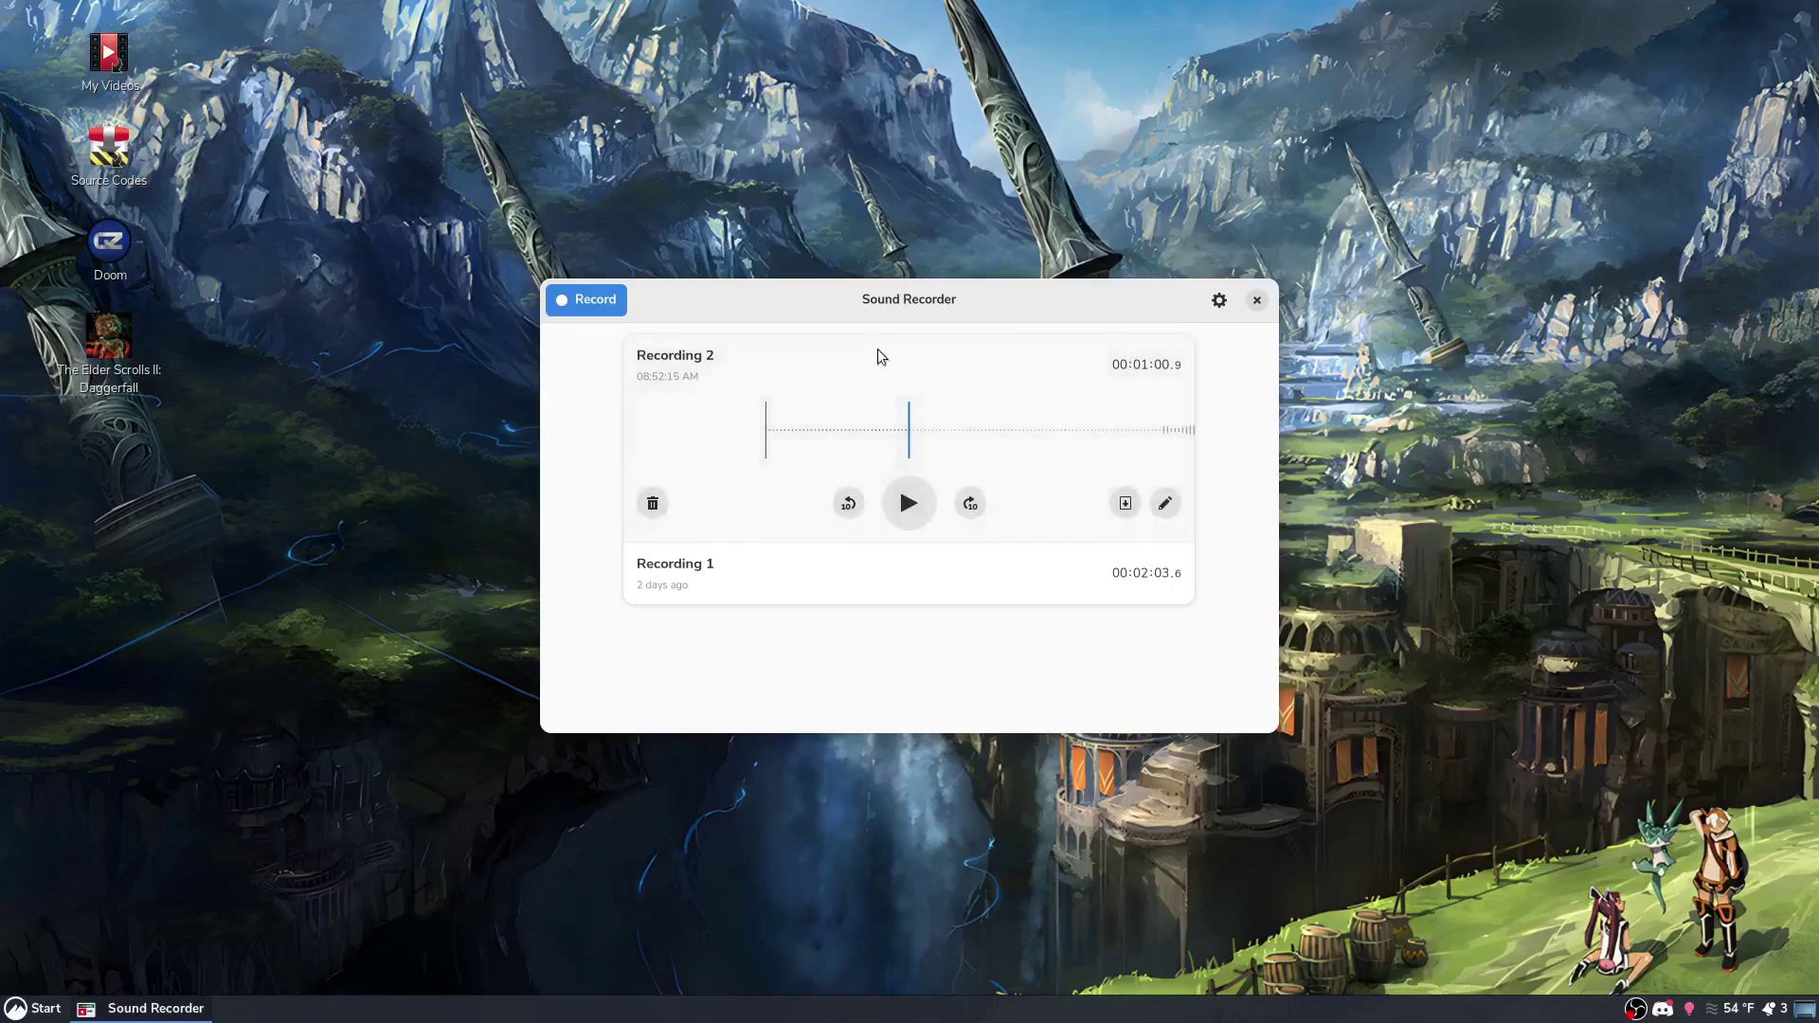
{"action": "mouse_move", "coordinate": [1097, 441]}
{"action": "left_mouse_down"}
{"action": "mouse_move", "coordinate": [1004, 422]}
{"action": "mouse_move", "coordinate": [901, 464]}
{"action": "mouse_move", "coordinate": [830, 409]}
{"action": "mouse_move", "coordinate": [1167, 431]}
{"action": "mouse_move", "coordinate": [857, 470]}
{"action": "mouse_move", "coordinate": [911, 479]}
{"action": "mouse_move", "coordinate": [1042, 470]}
{"action": "mouse_move", "coordinate": [954, 417]}
{"action": "mouse_move", "coordinate": [986, 407]}
{"action": "mouse_move", "coordinate": [956, 390]}
{"action": "mouse_move", "coordinate": [841, 390]}
{"action": "mouse_move", "coordinate": [1096, 403]}
{"action": "mouse_move", "coordinate": [873, 407]}
{"action": "left_mouse_up"}
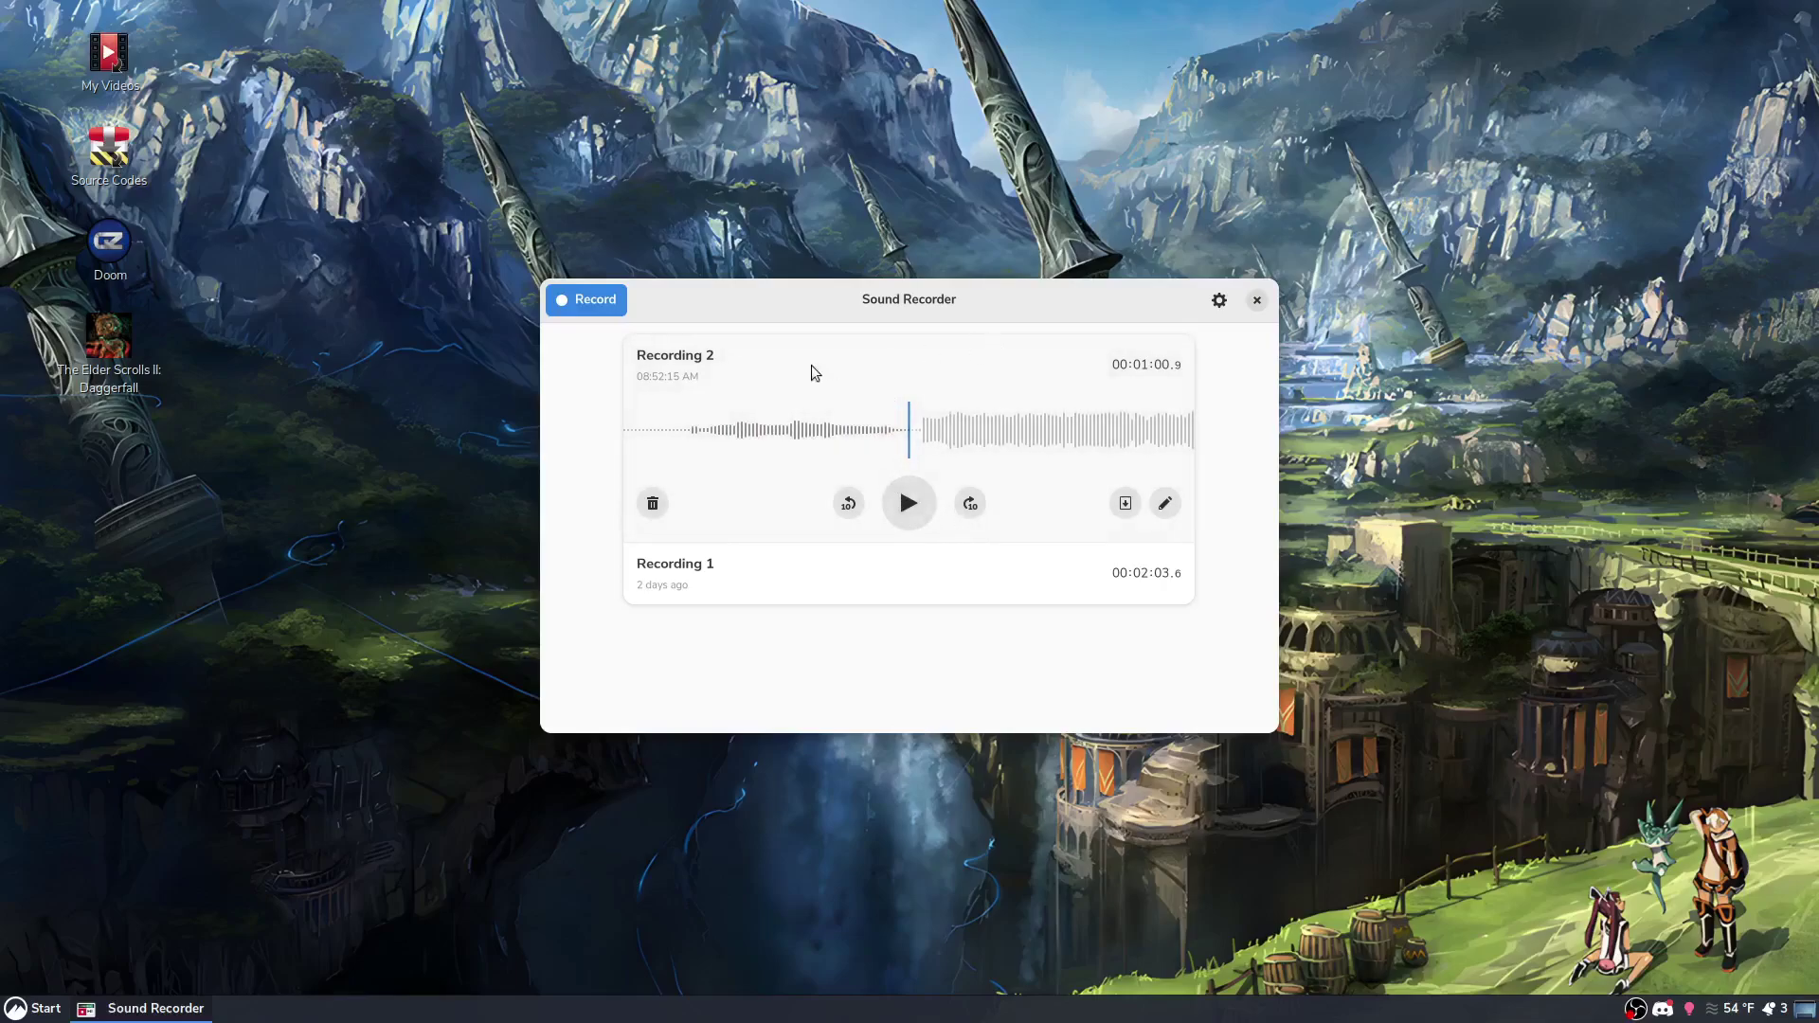
{"action": "left_click", "coordinate": [911, 506]}
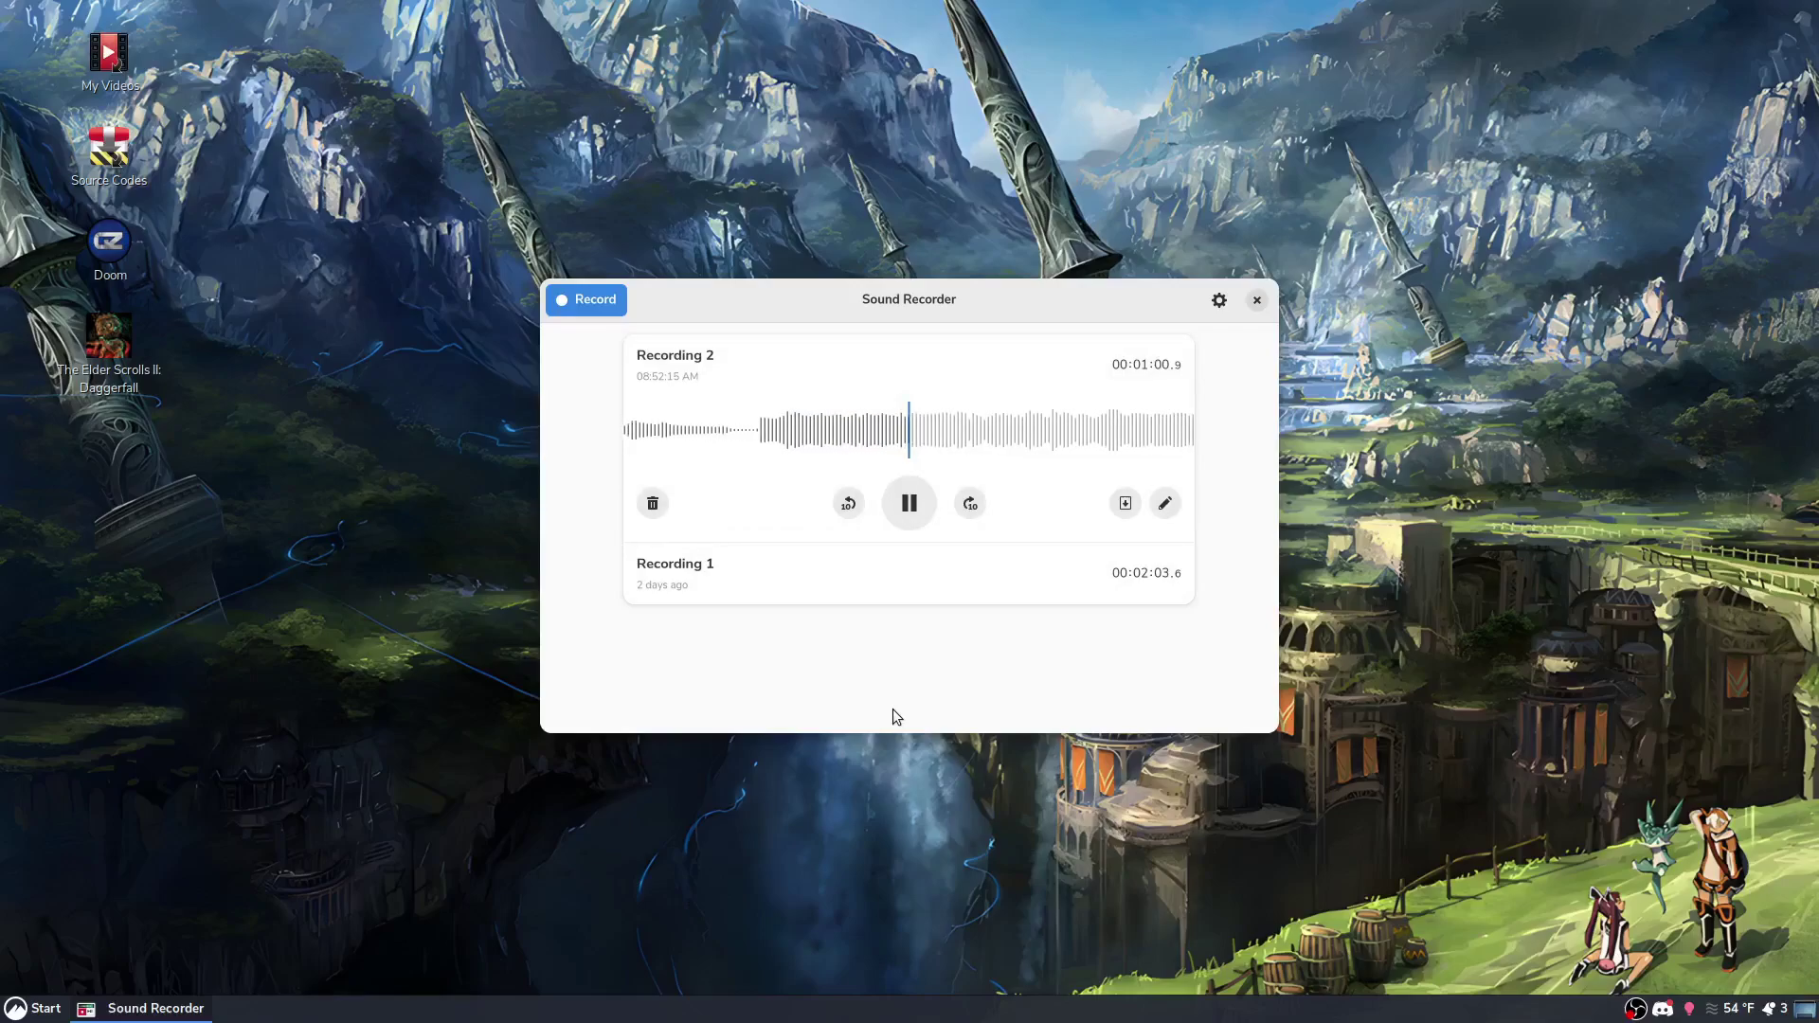
{"action": "left_click", "coordinate": [907, 505]}
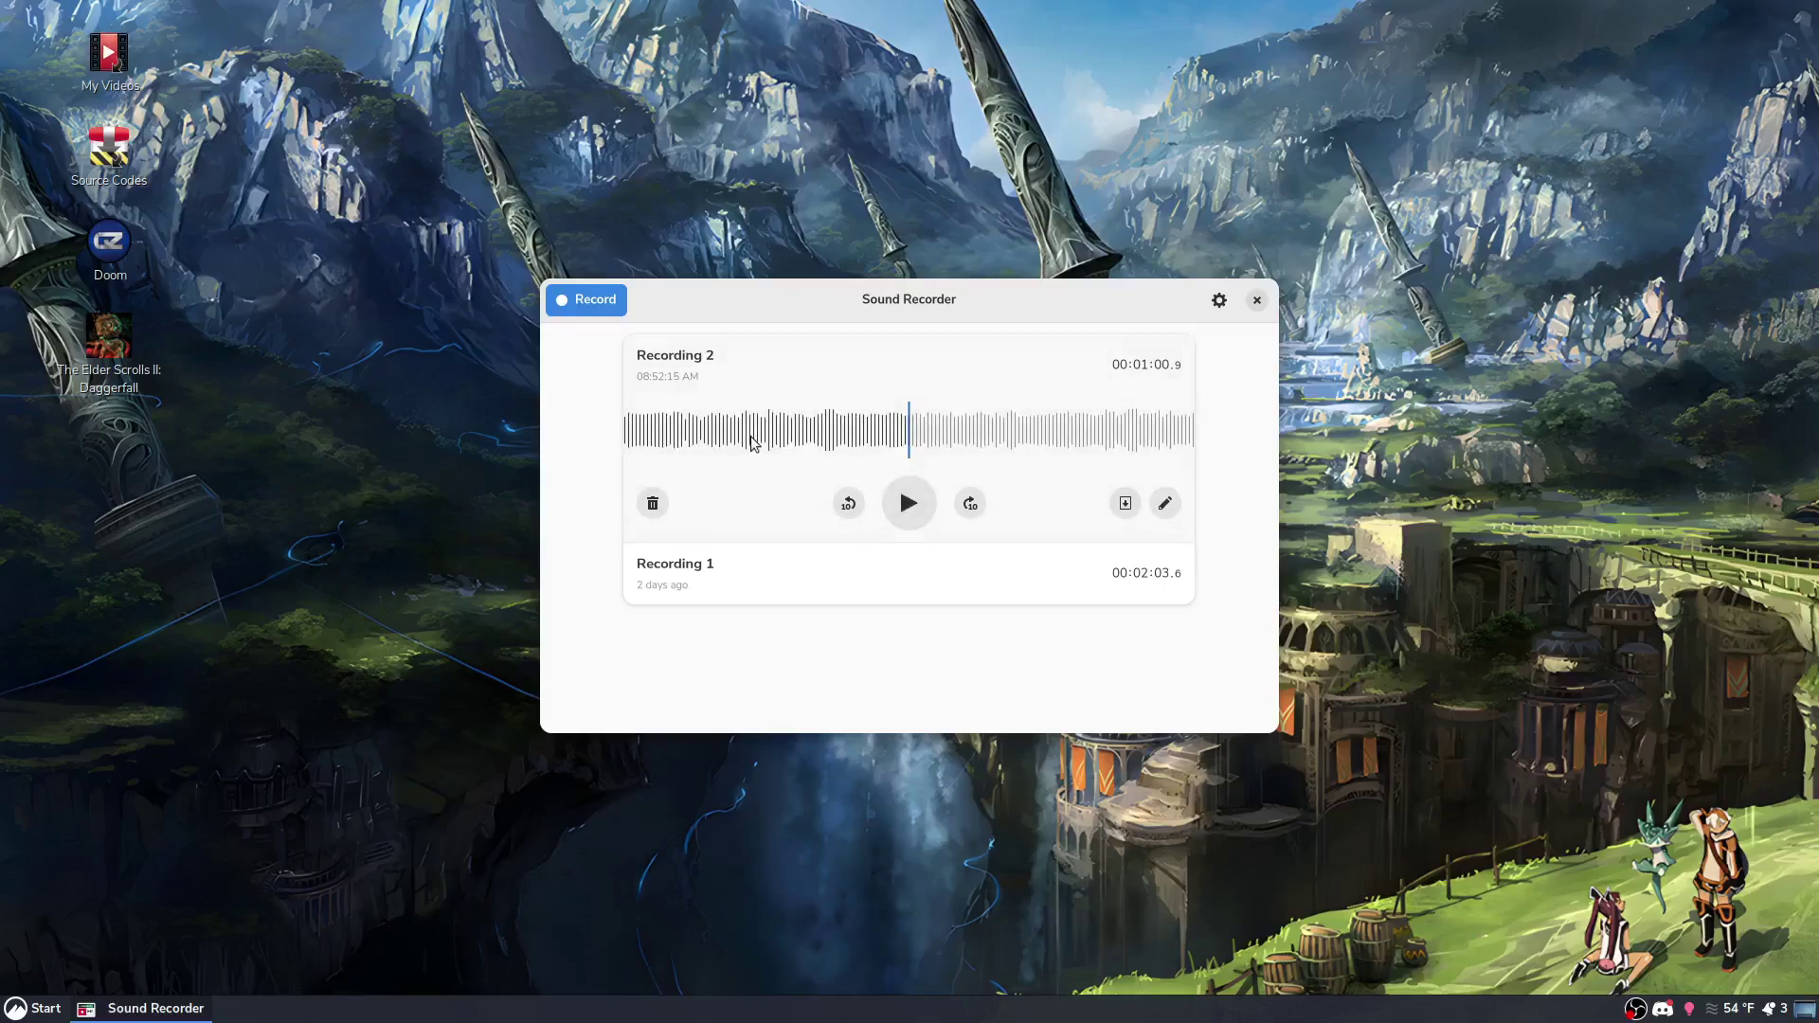
{"action": "mouse_move", "coordinate": [934, 446]}
{"action": "left_mouse_down"}
{"action": "mouse_move", "coordinate": [1112, 455]}
{"action": "mouse_move", "coordinate": [943, 459]}
{"action": "left_mouse_up"}
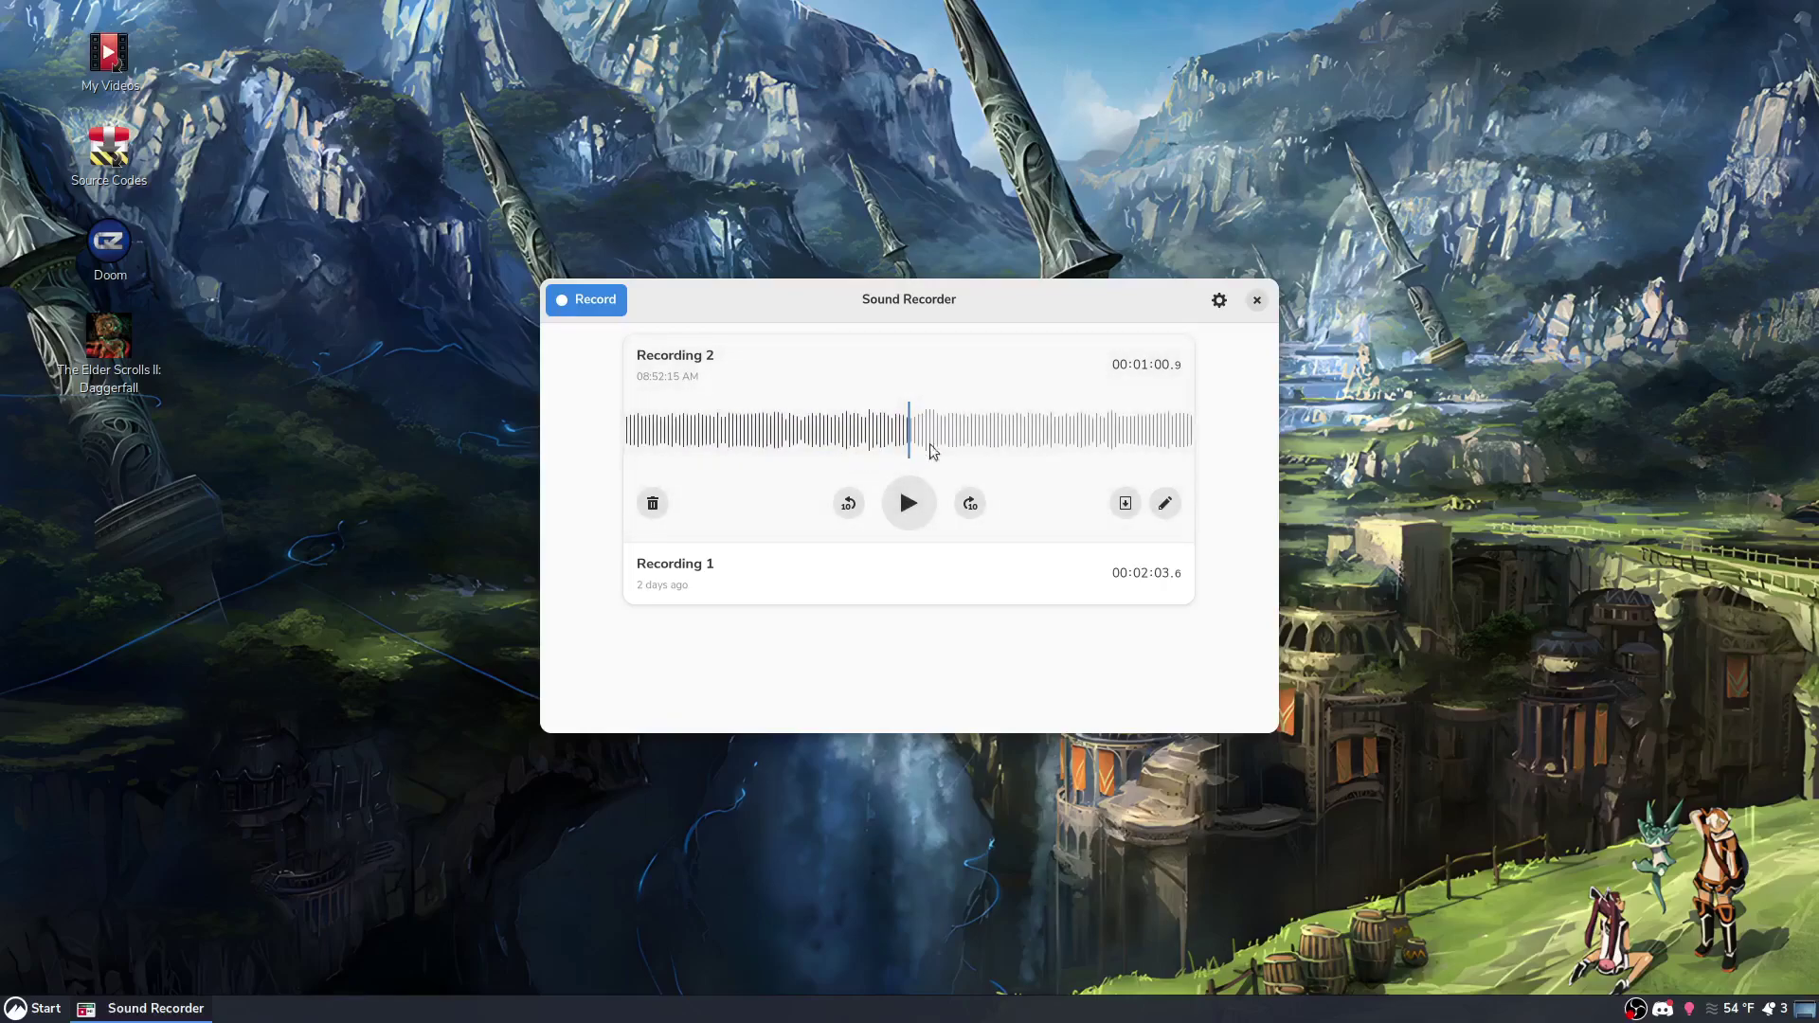